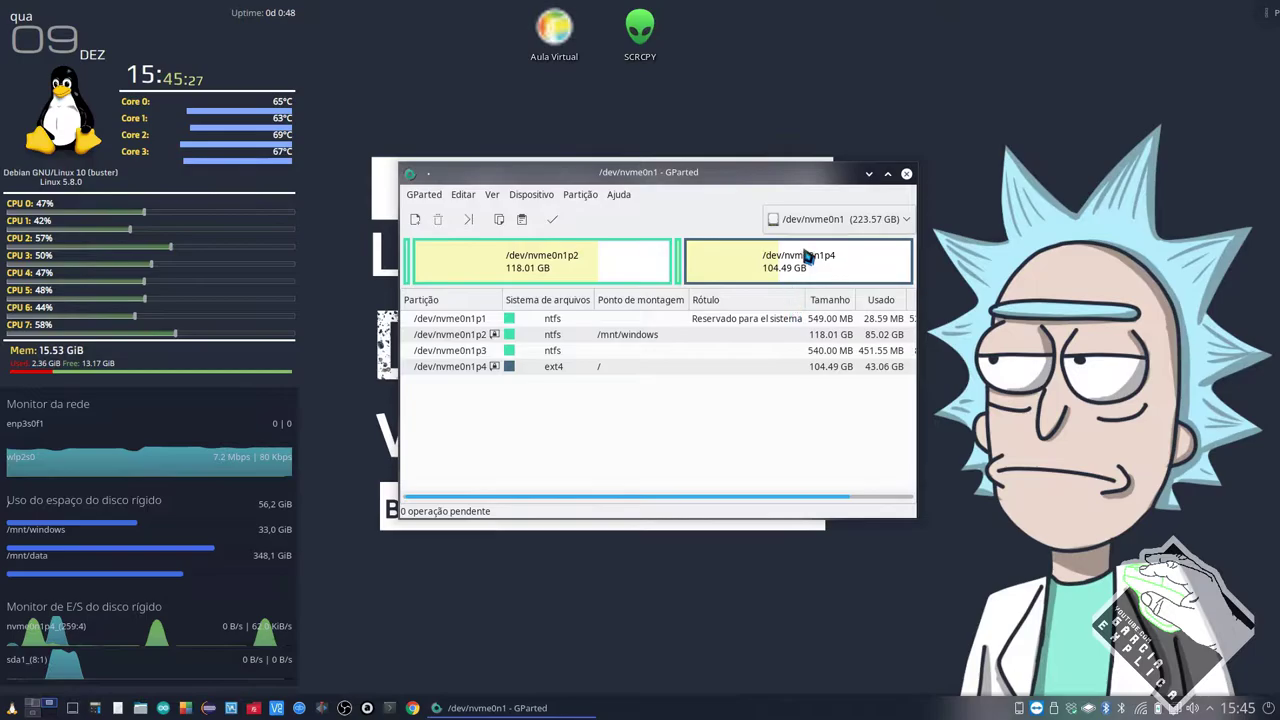
Switch to the disk /dev/sdc and examine each of its partitions, from /dev/sdc1 through /dev/sdc4
left_click(815, 220)
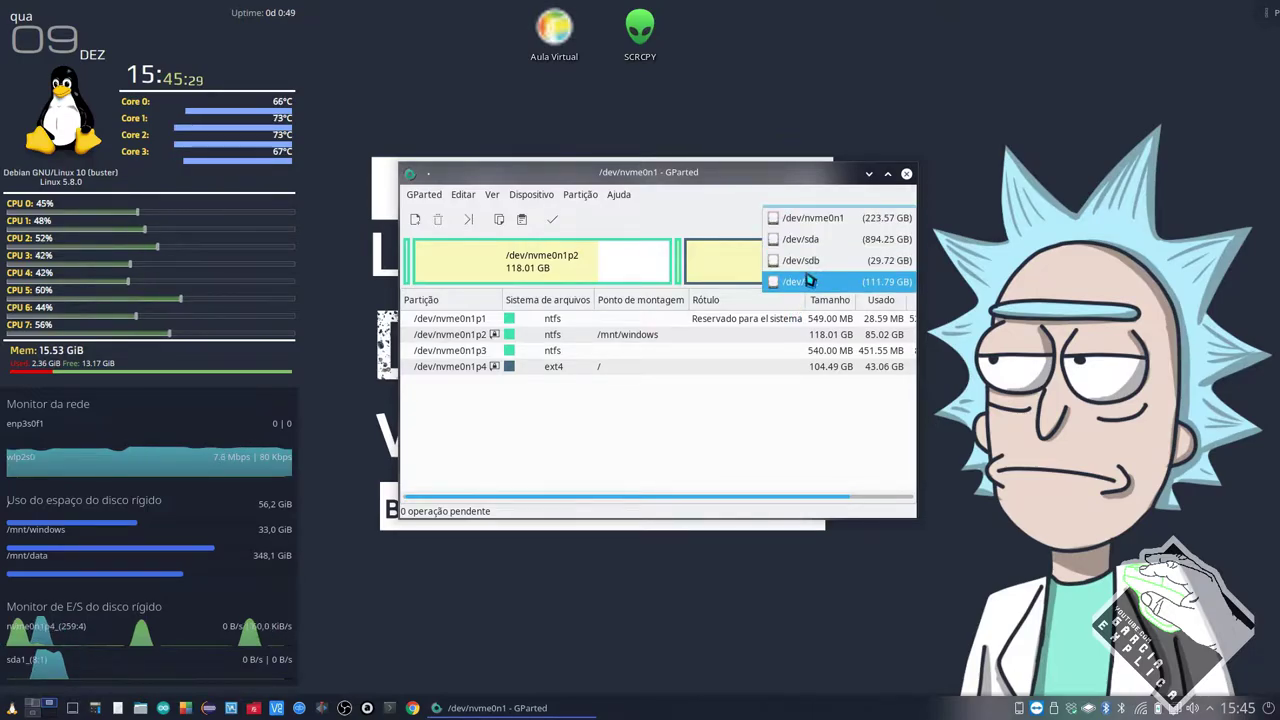
left_click(810, 281)
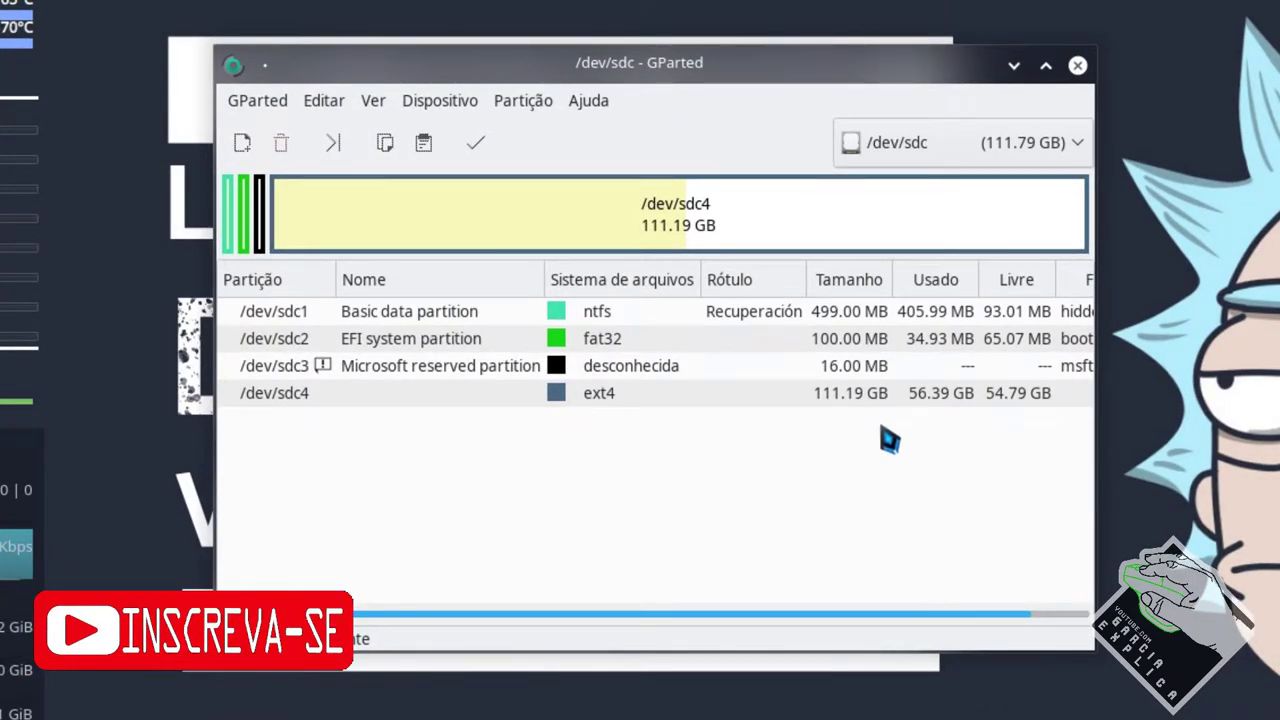
left_click(470, 316)
left_click(455, 340)
left_click(434, 368)
left_click(420, 394)
left_click(455, 314)
left_click(440, 340)
left_click(430, 366)
left_click(420, 394)
left_click(430, 314)
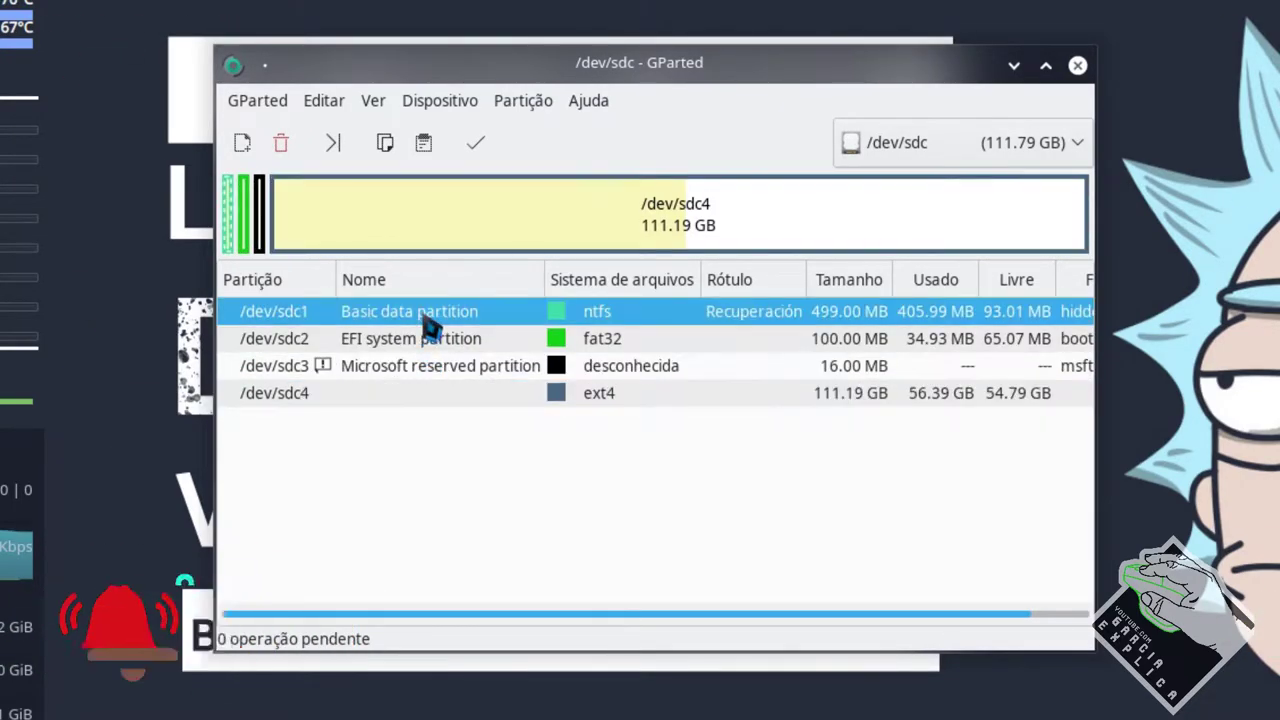
left_click(416, 340)
left_click(410, 372)
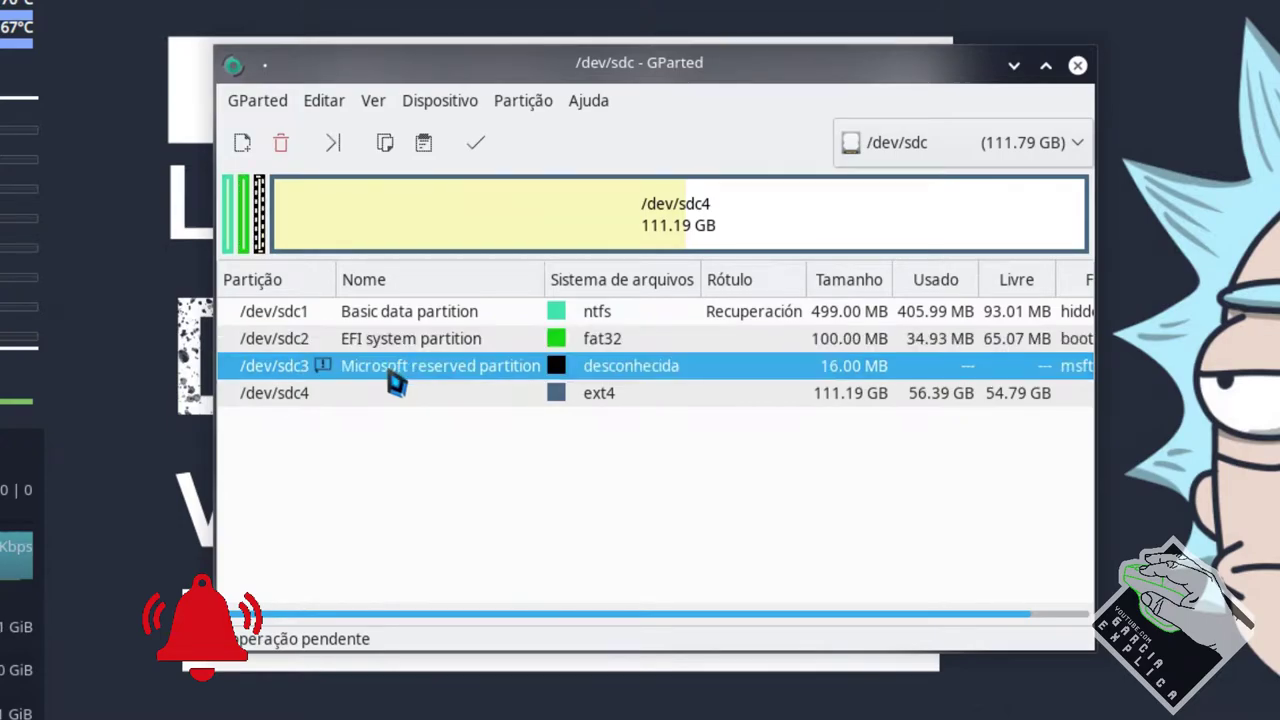
left_click(444, 408)
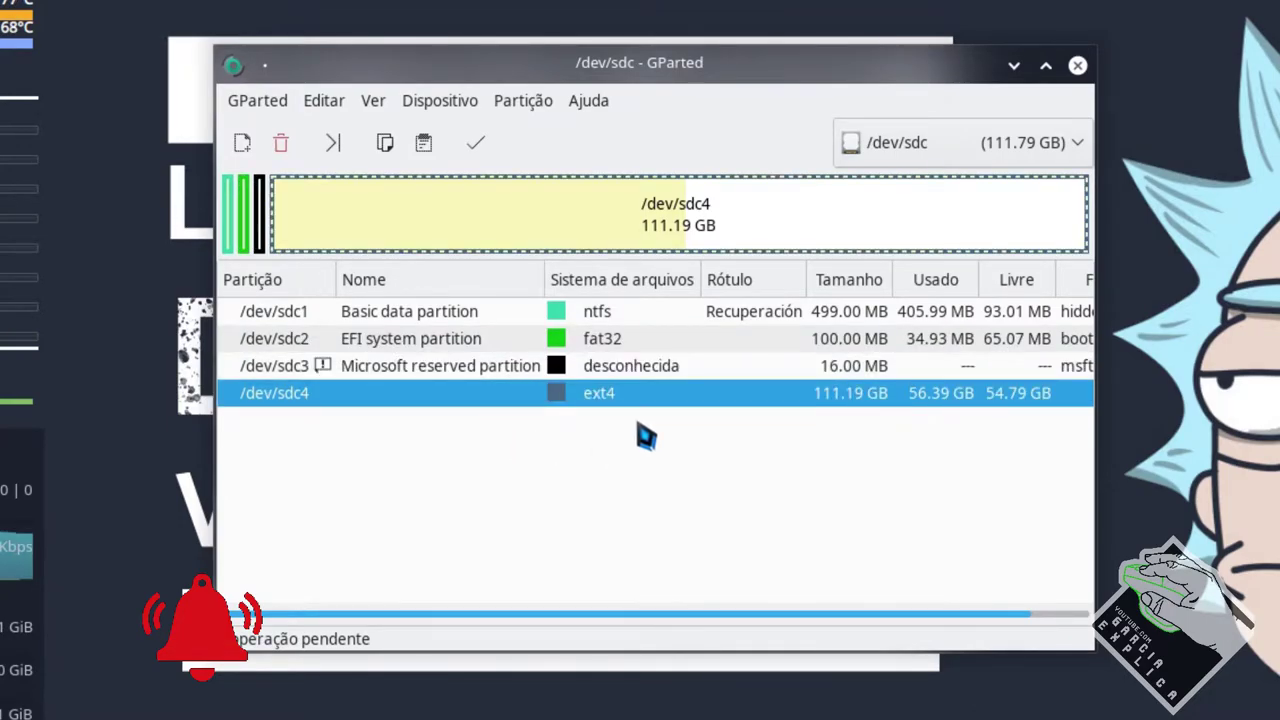
left_click_drag(588, 67, 511, 50)
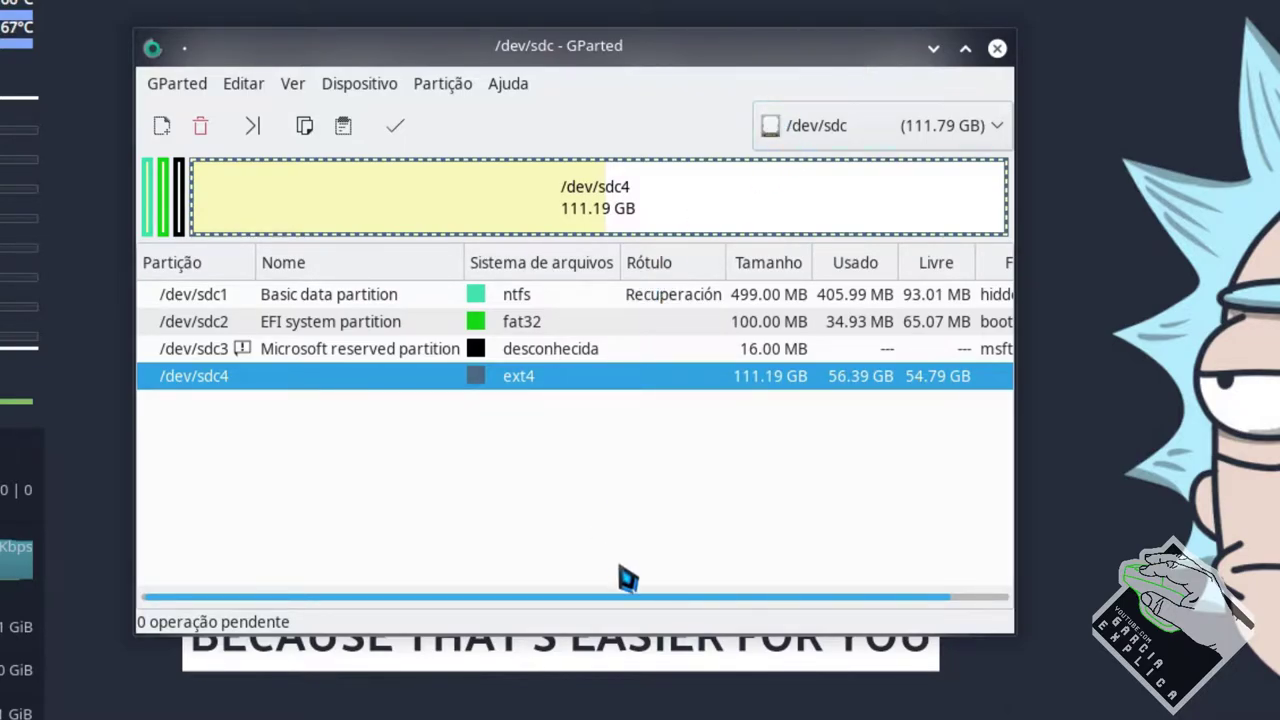
Switch to the Konsole terminal and install GParted with the command sudo apt install gparted
key("Print")
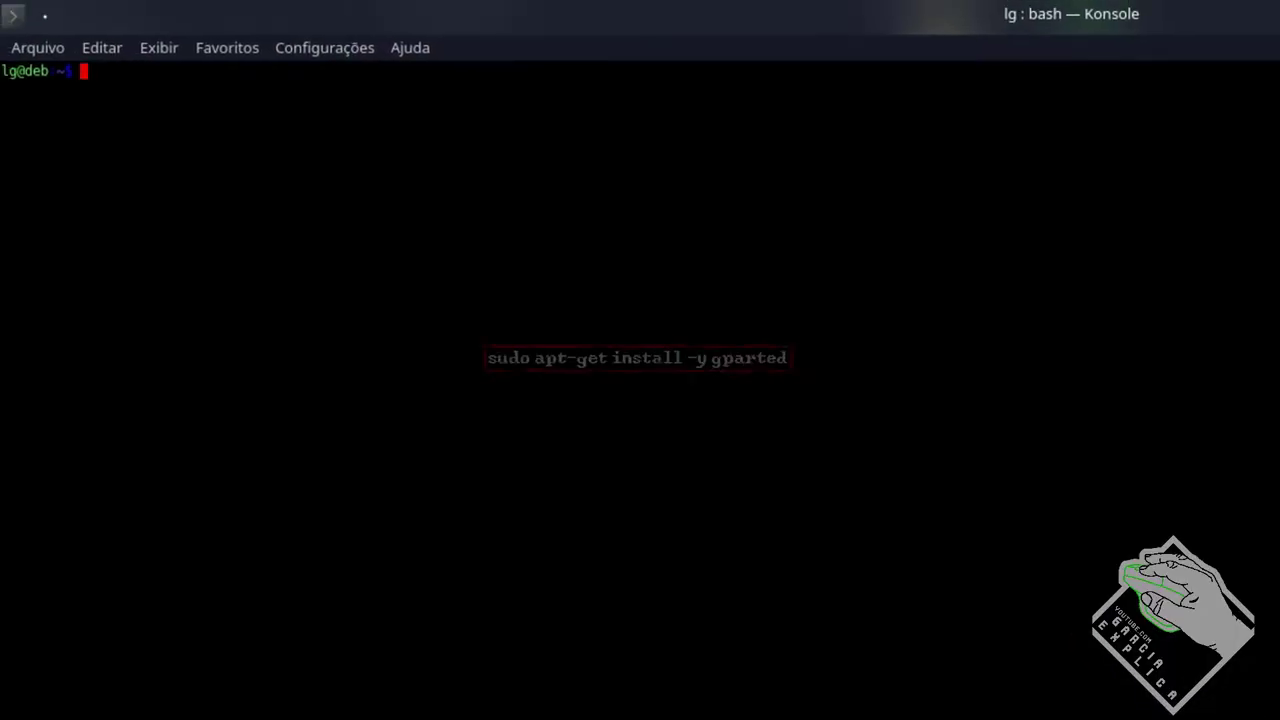
type("sudo apt install gparted")
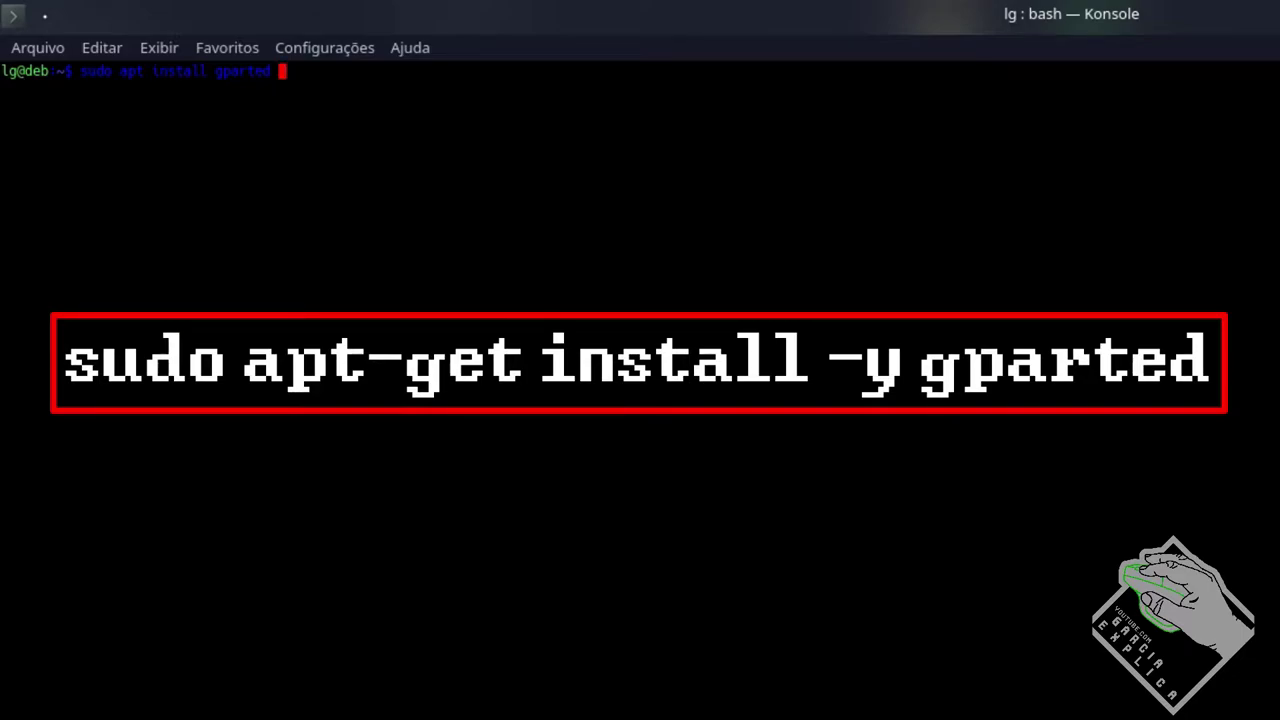
key("Return")
key("Return")
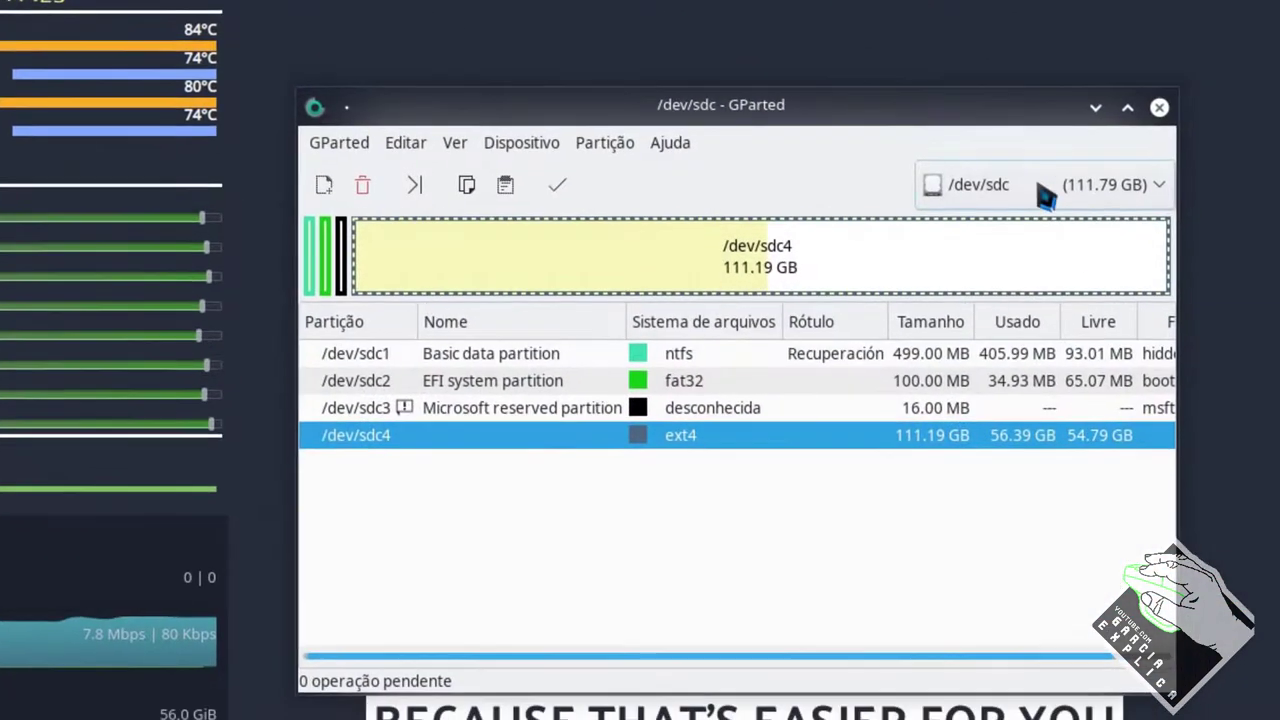
left_click(1255, 356)
left_click(937, 143)
left_click(888, 142)
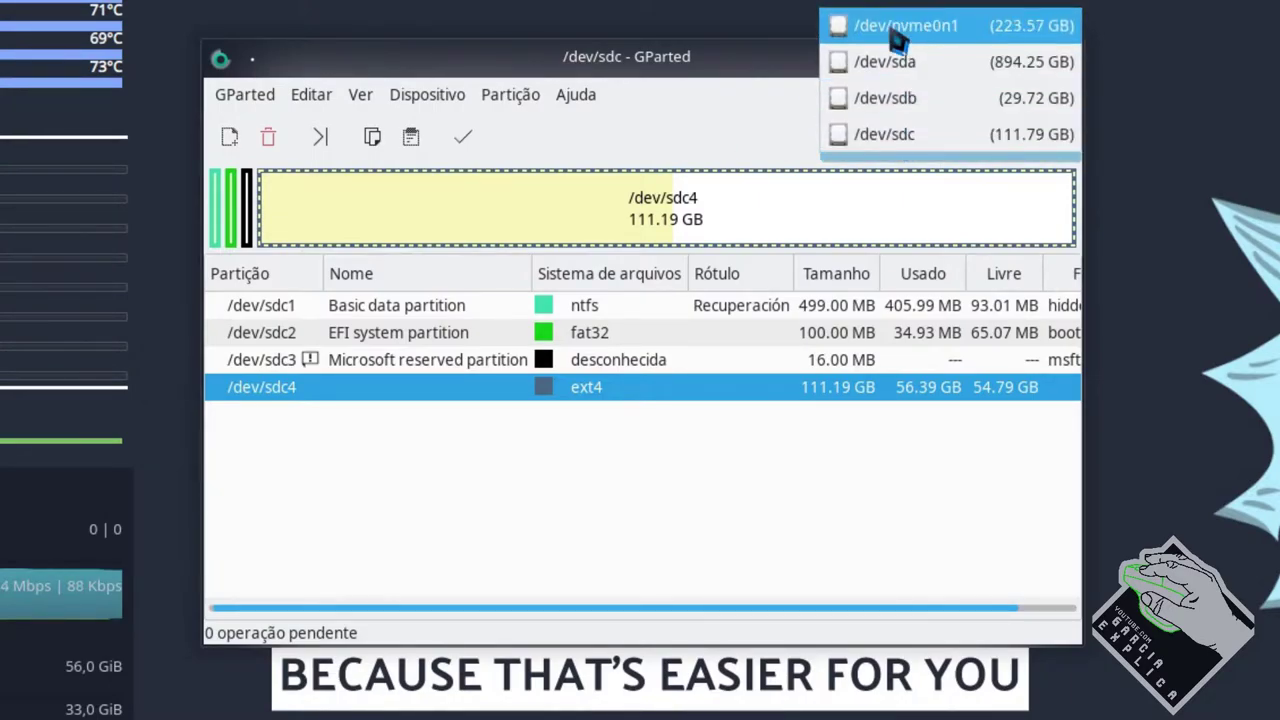
left_click(865, 64)
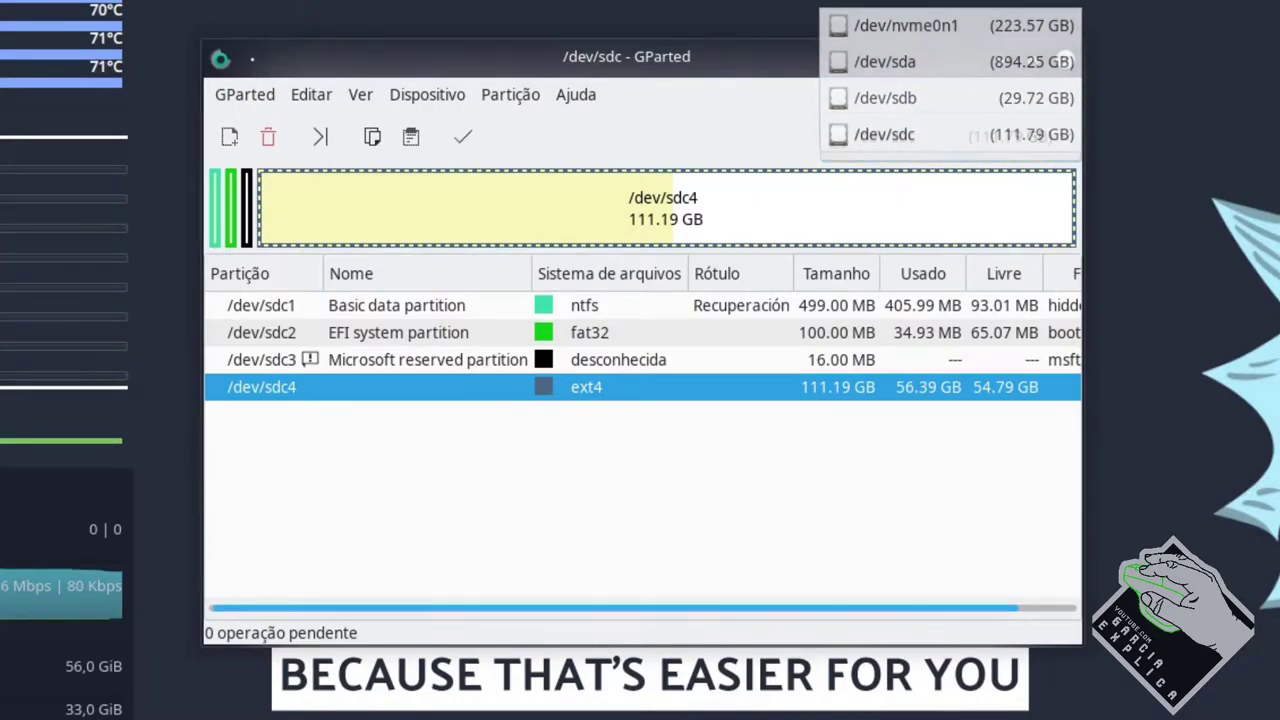
double_click(737, 70)
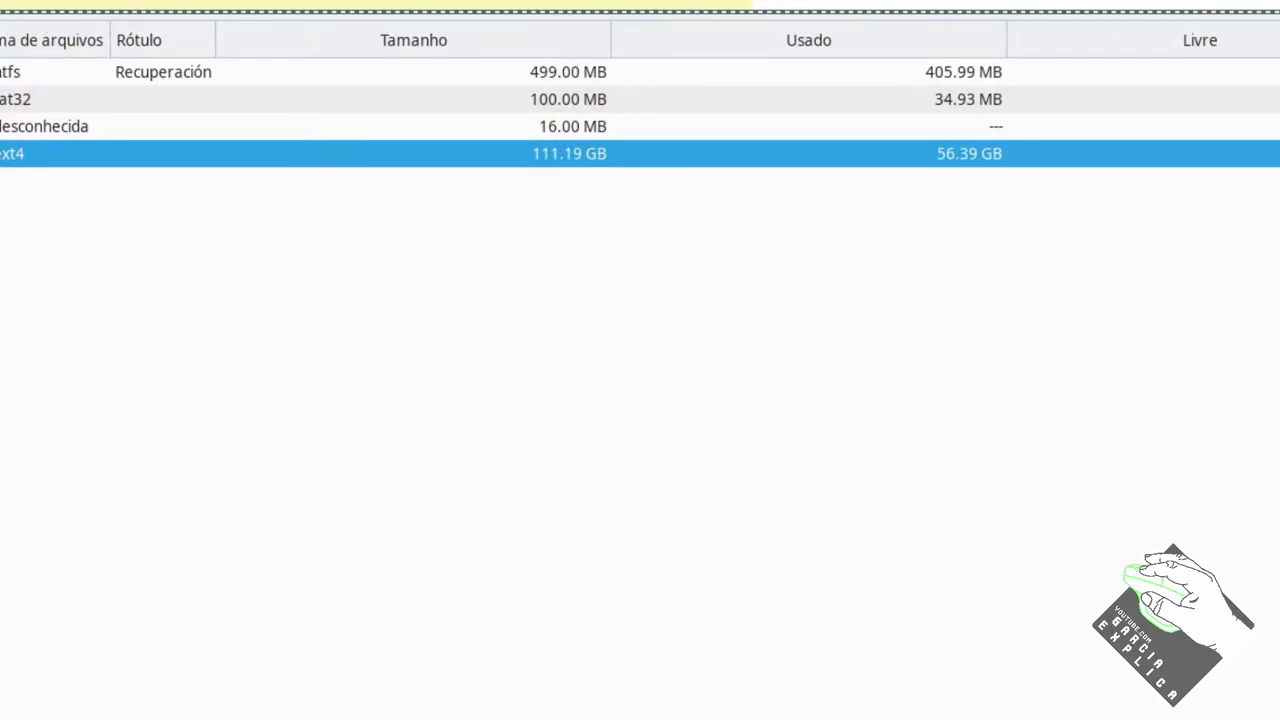
double_click(771, 54)
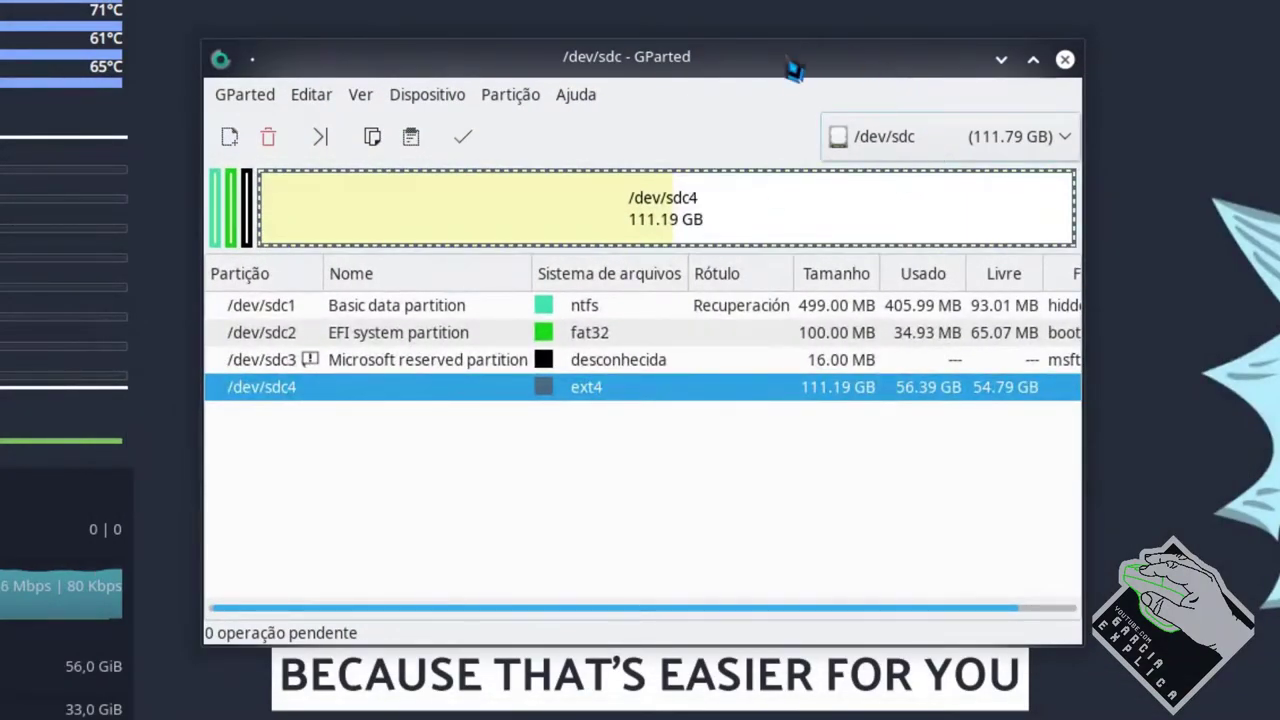
left_click_drag(805, 58, 820, 82)
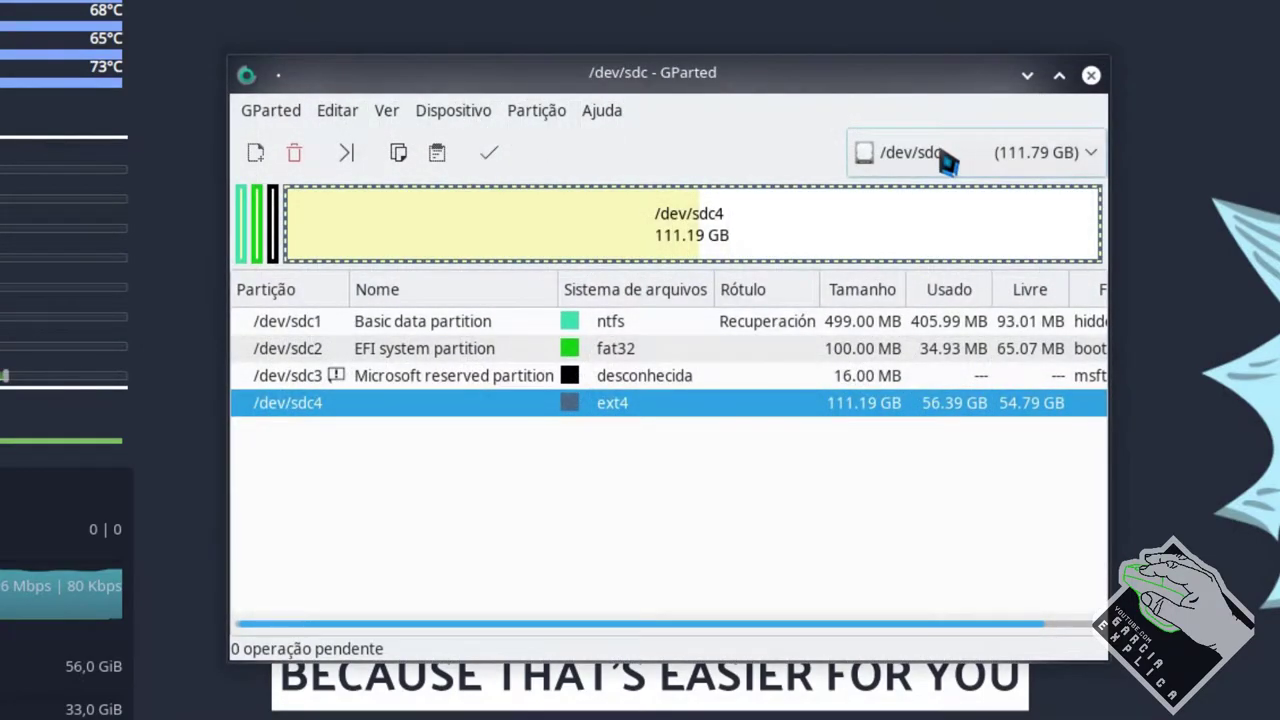
View the partition layouts of the disks /dev/nvme0n1, /dev/sda and /dev/sdb, ending on /dev/sdc
left_click(940, 155)
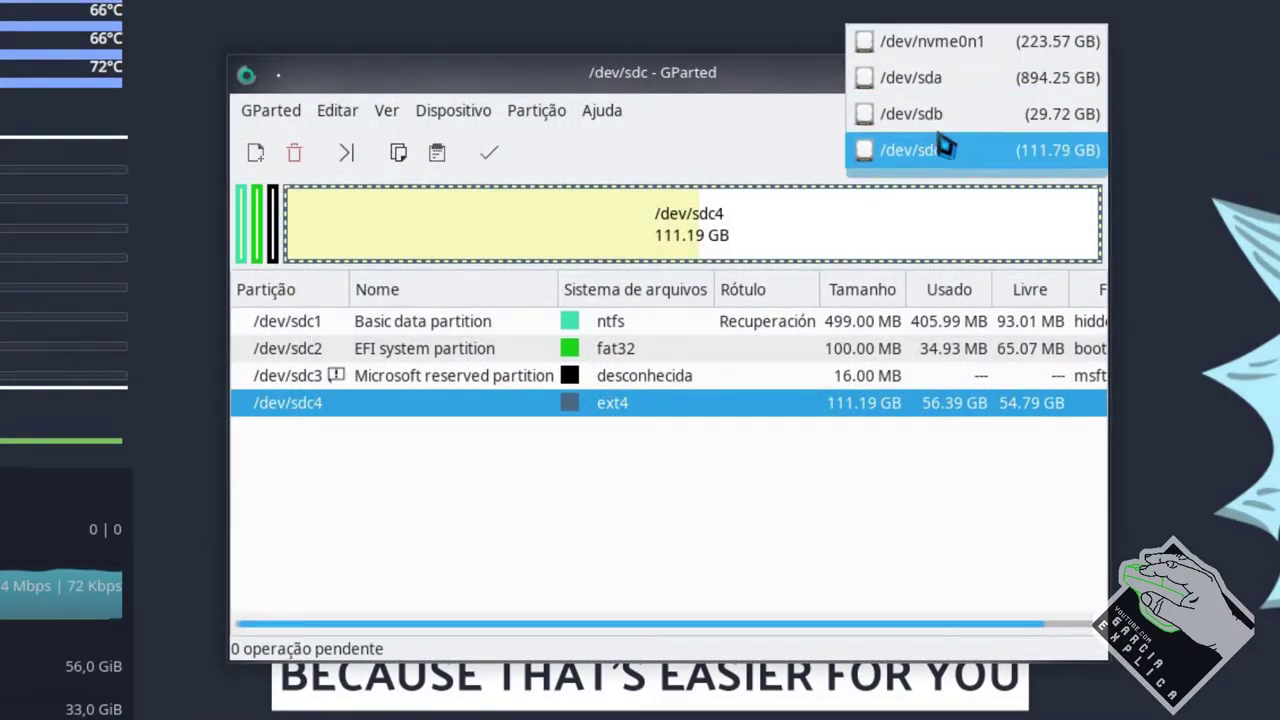
left_click(952, 42)
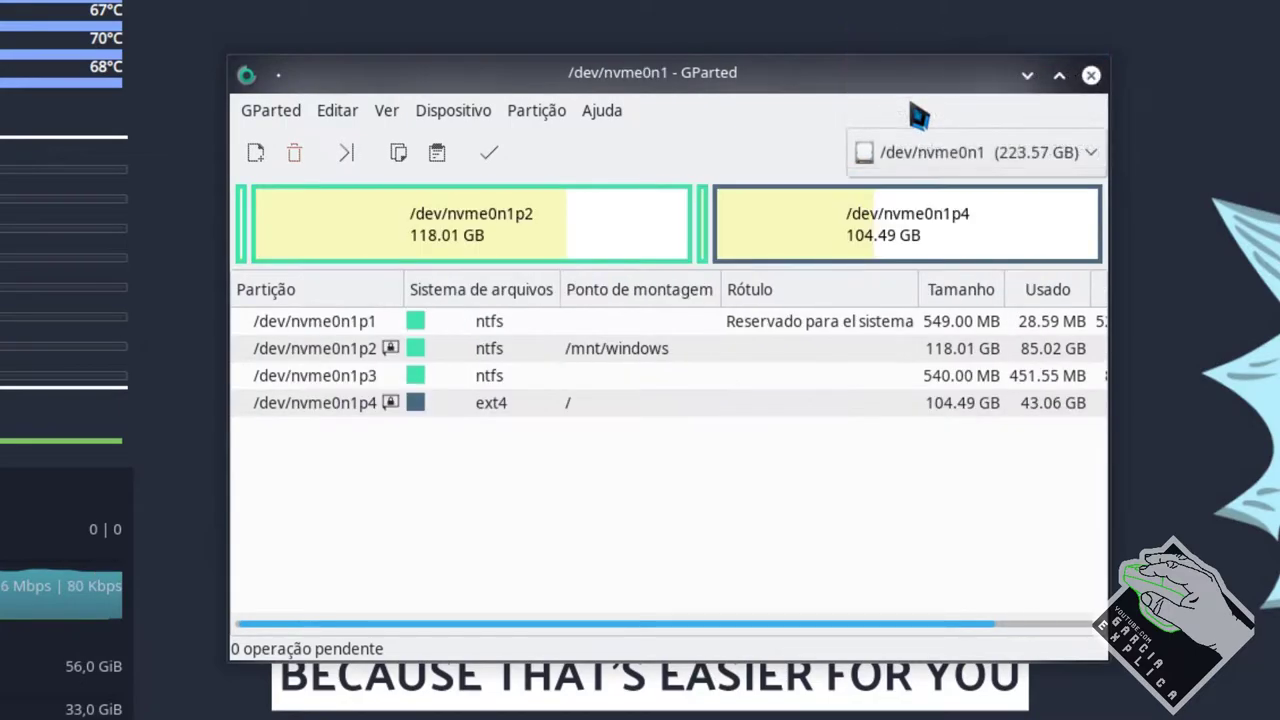
left_click(922, 152)
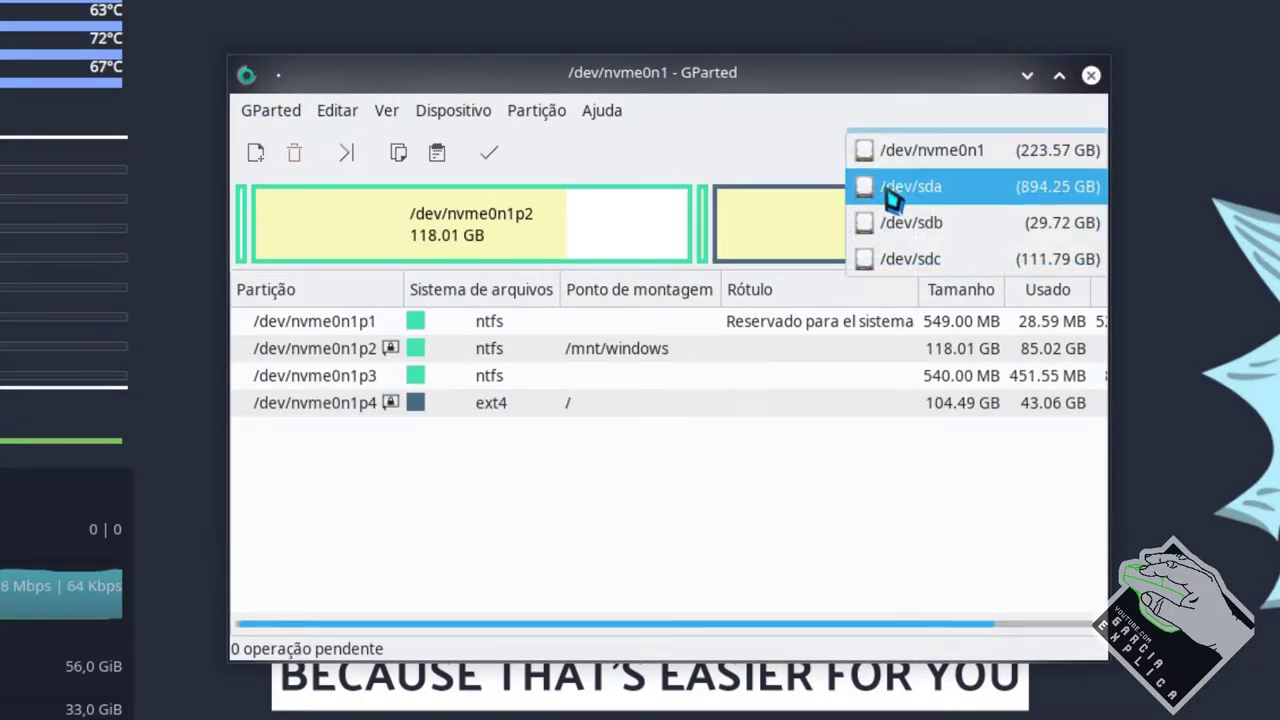
left_click(893, 199)
left_click(743, 238)
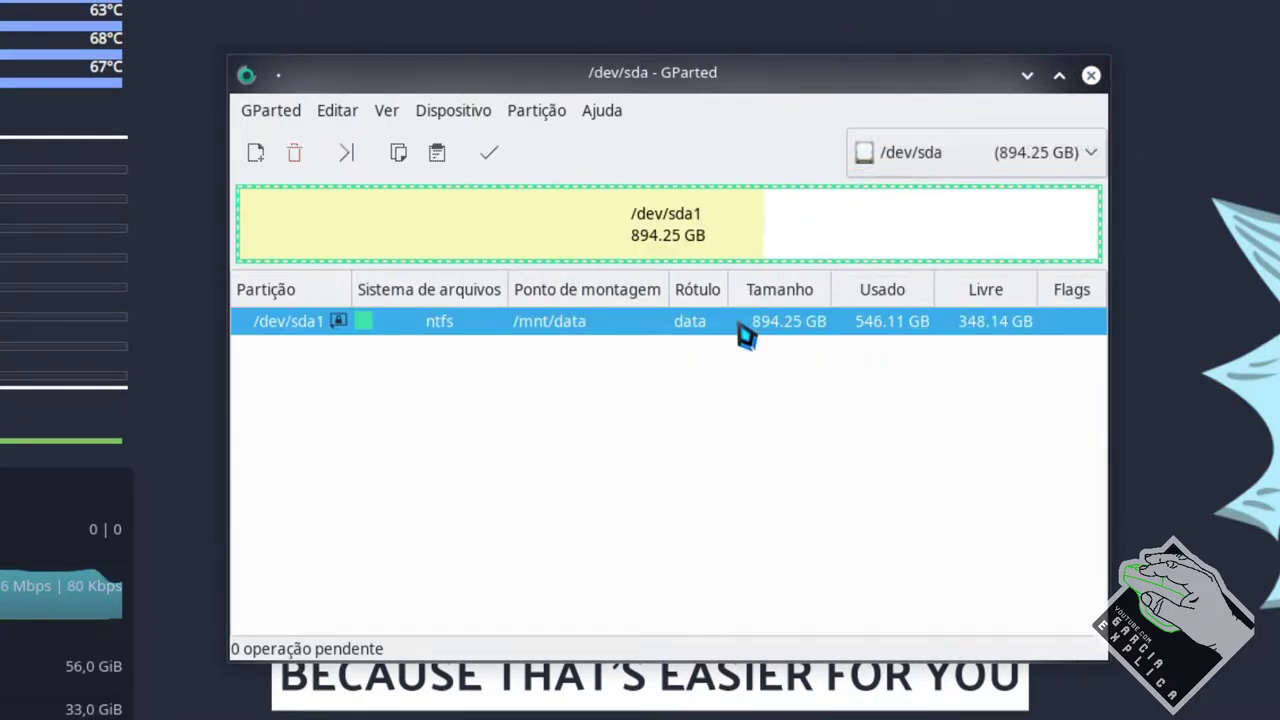
left_click(893, 172)
left_click(900, 192)
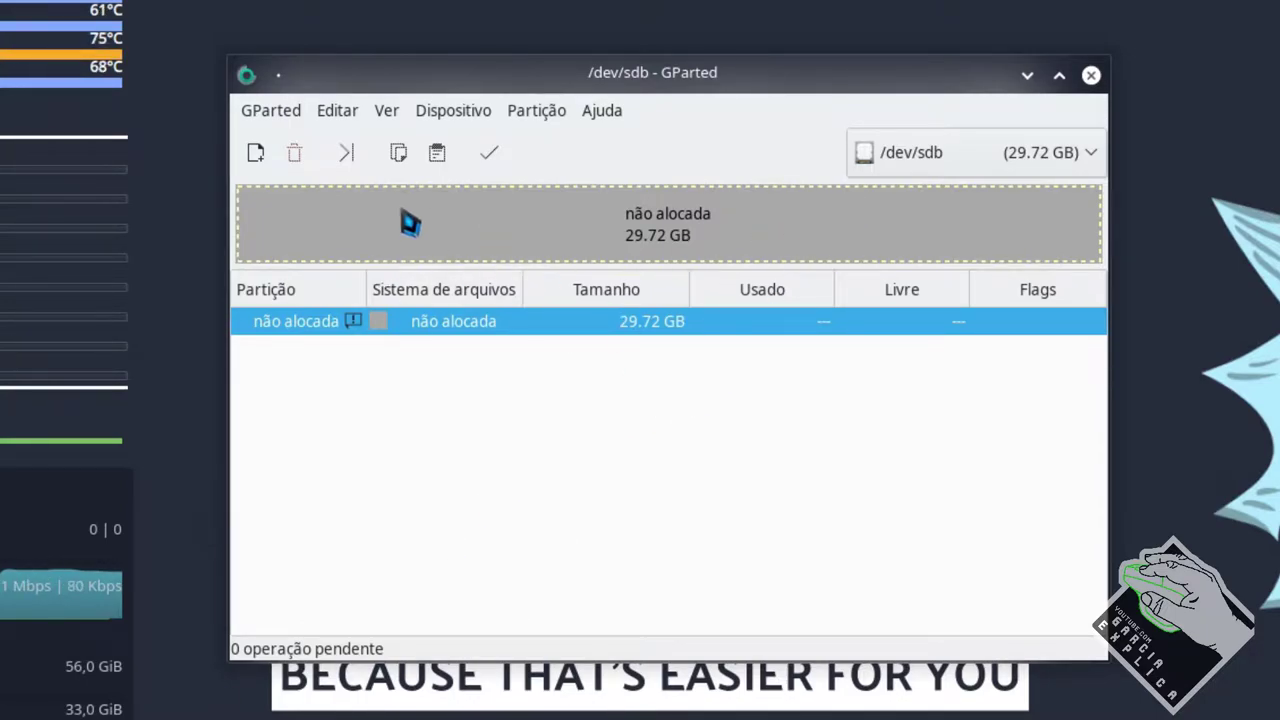
left_click(952, 162)
left_click(920, 183)
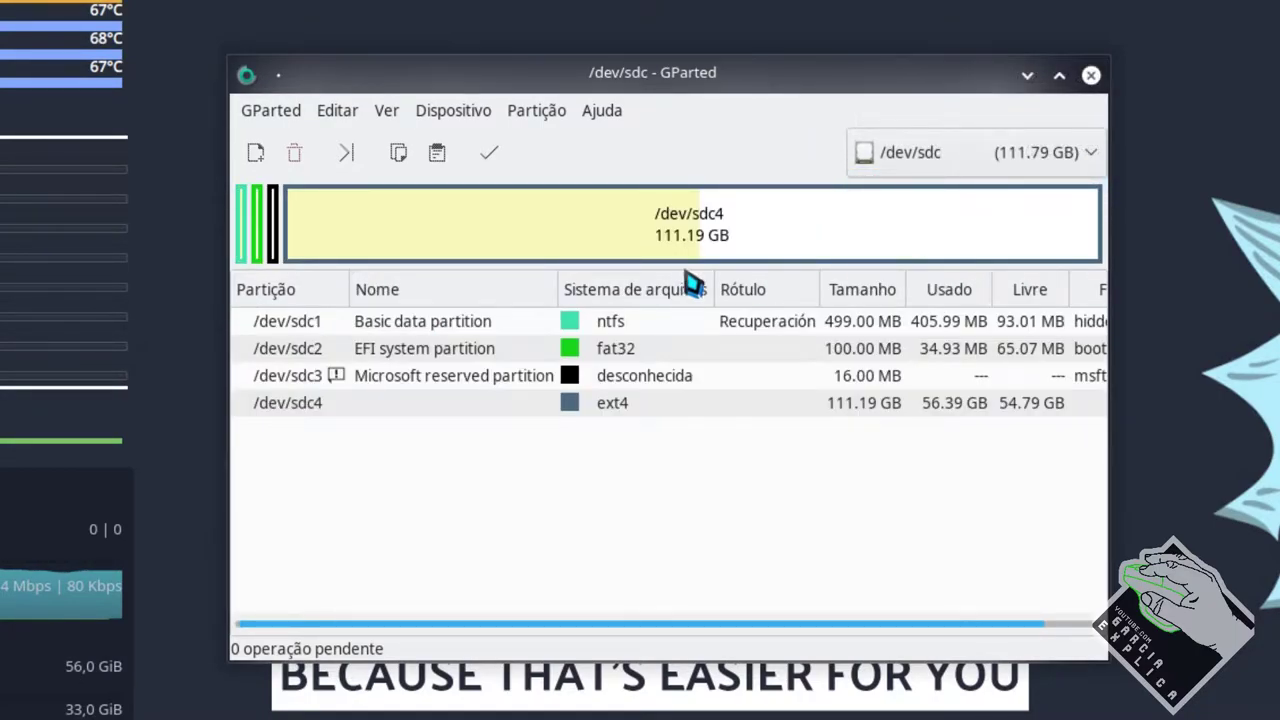
Go through the partitions of /dev/sdc and check each one's name, file system and size
left_click(717, 252)
left_click(524, 326)
left_click(515, 349)
left_click(475, 376)
left_click(445, 403)
left_click(455, 322)
left_click(440, 349)
left_click(440, 375)
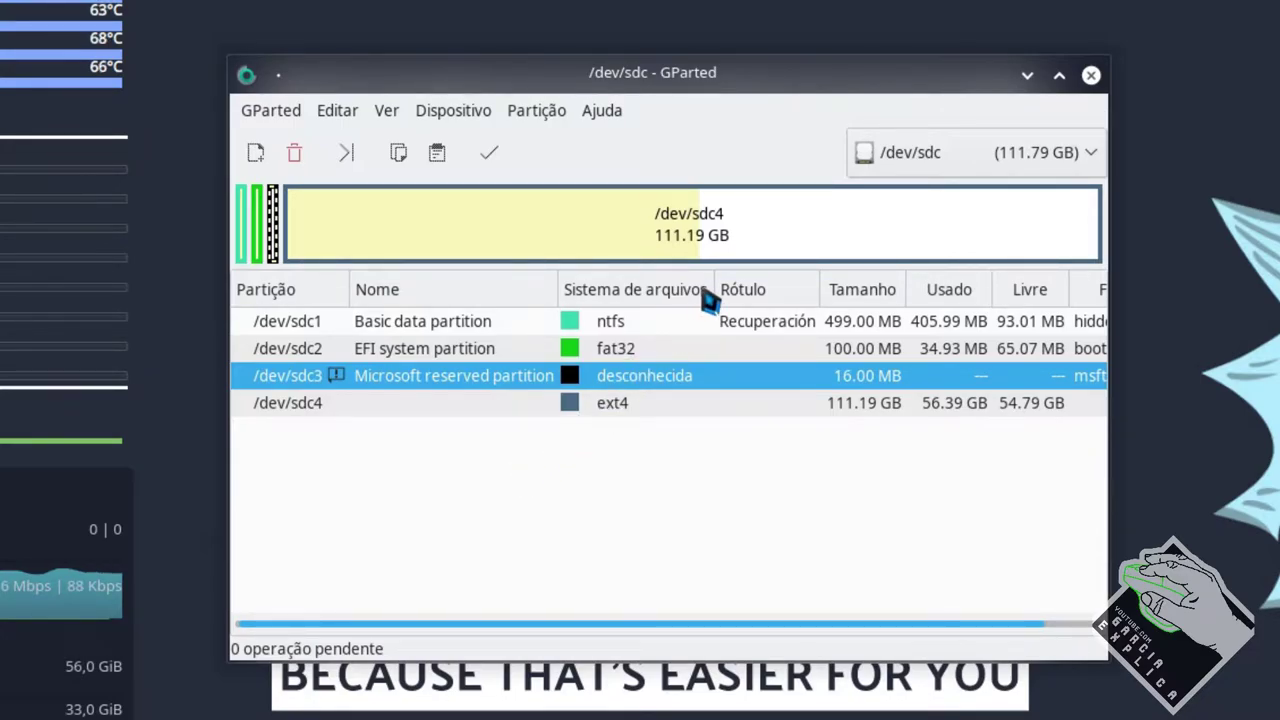
left_click(728, 234)
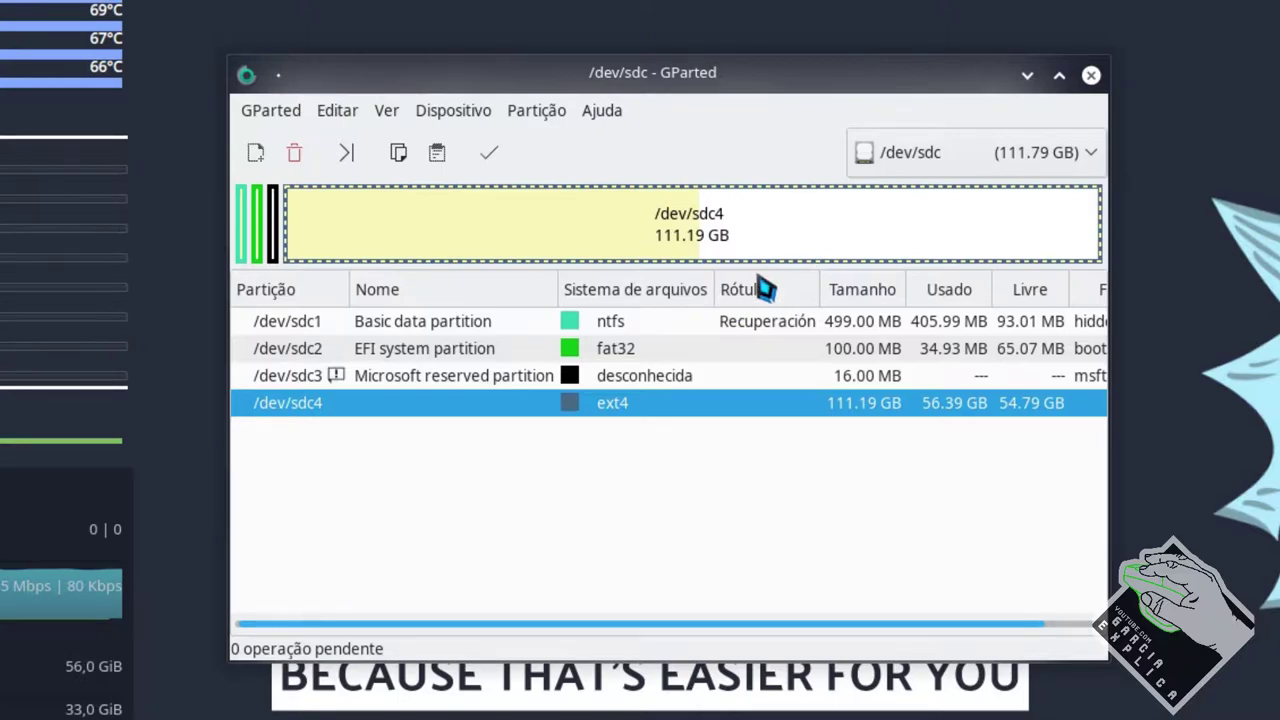
left_click(470, 322)
Switch to the disk /dev/sda and check which operations are available for the mounted partition /dev/sda1
left_click(915, 170)
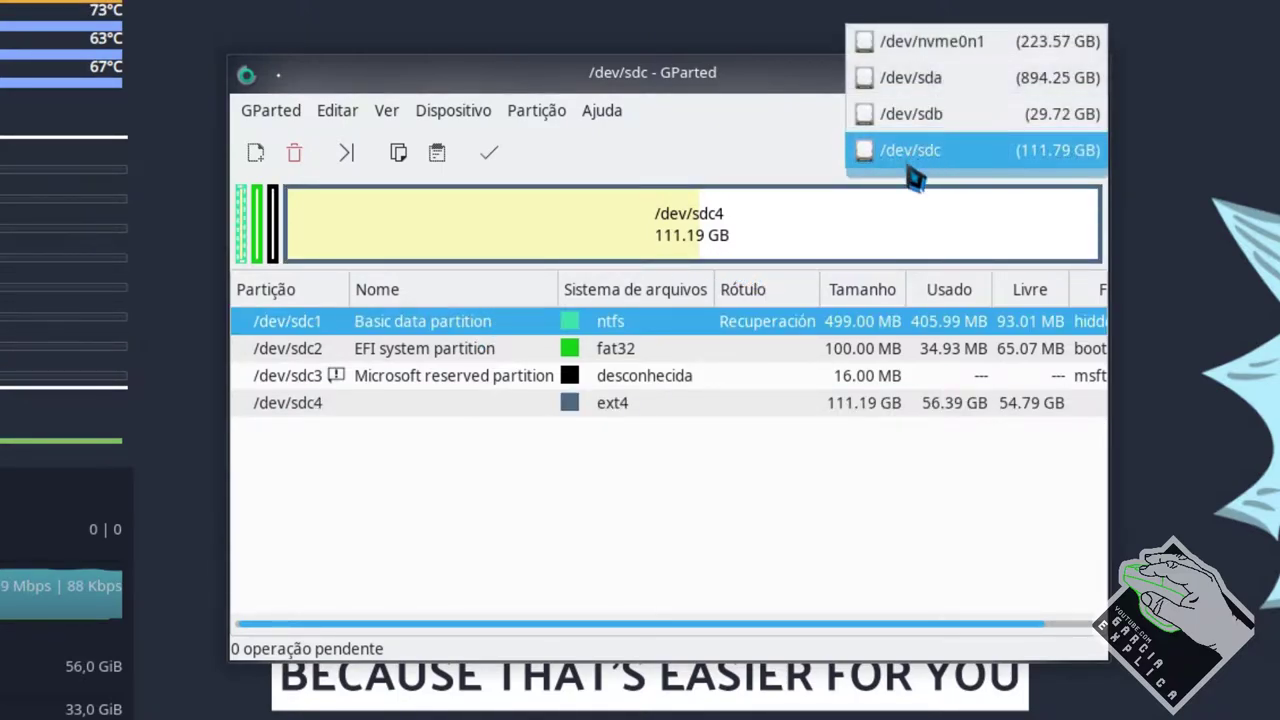
left_click(920, 85)
left_click(380, 325)
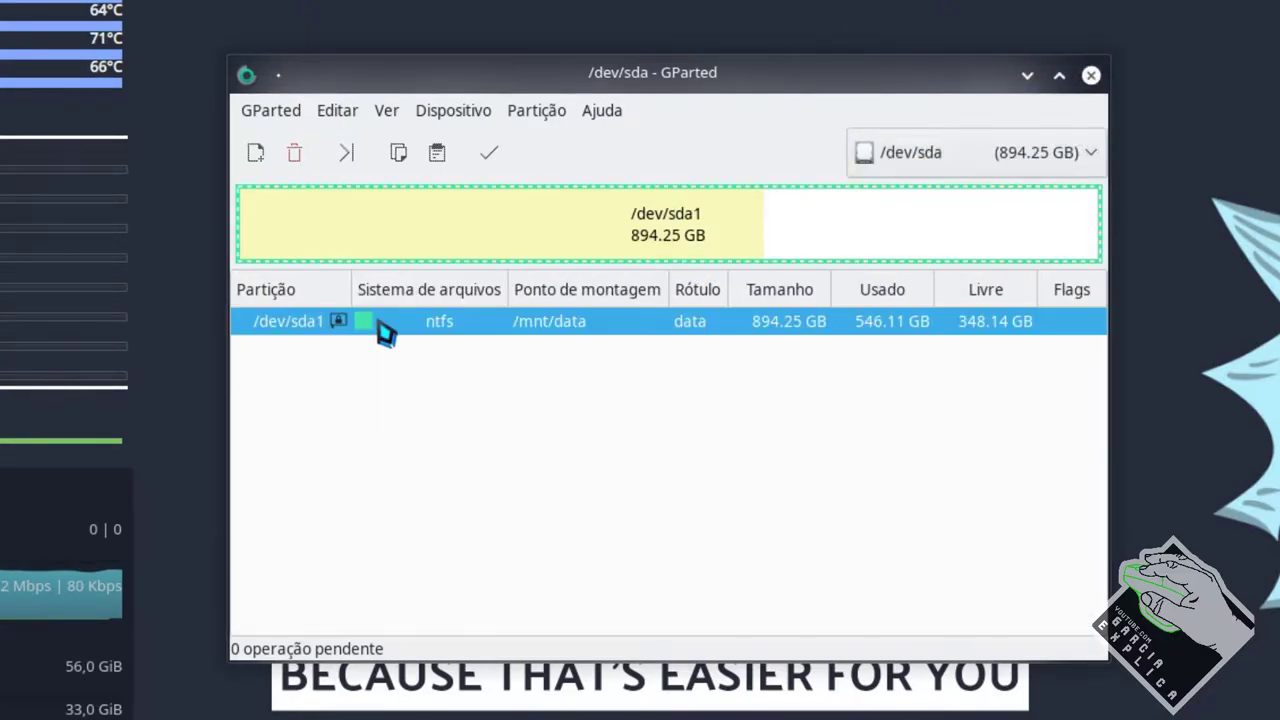
right_click(385, 333)
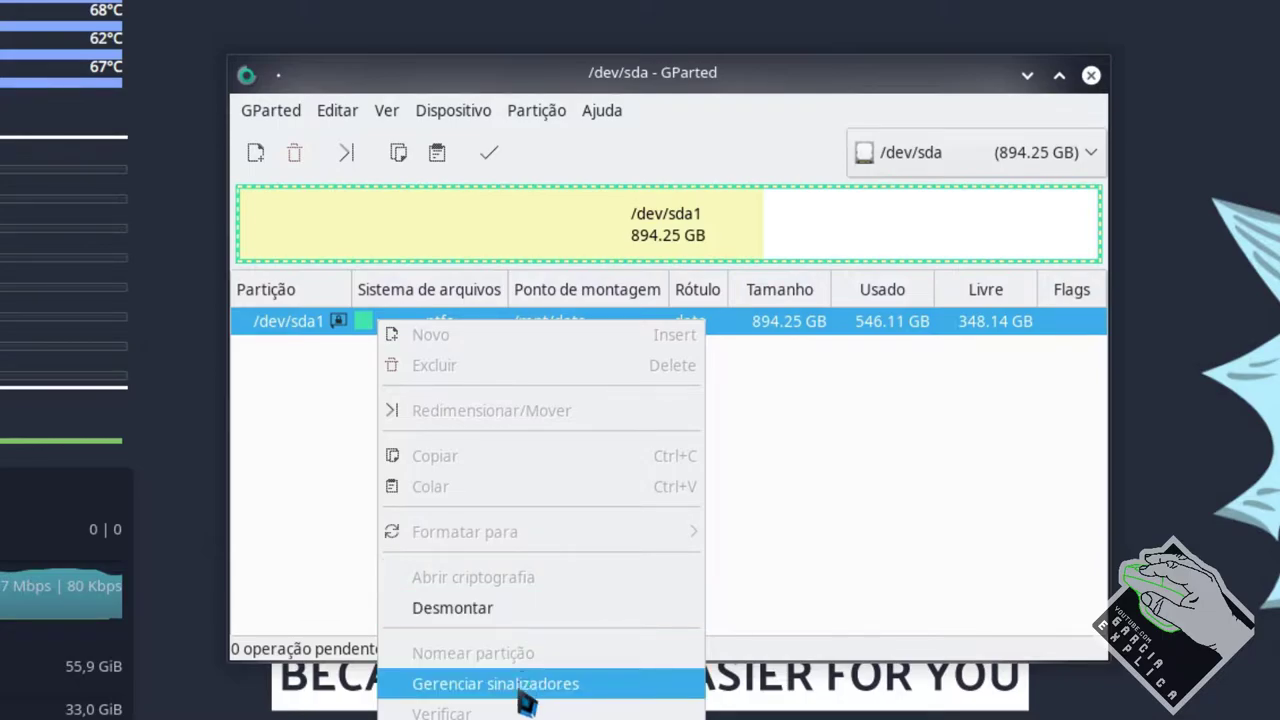
left_click(946, 480)
Switch to the disk /dev/sdc and check which operations are available for the partition /dev/sdc4
left_click(944, 152)
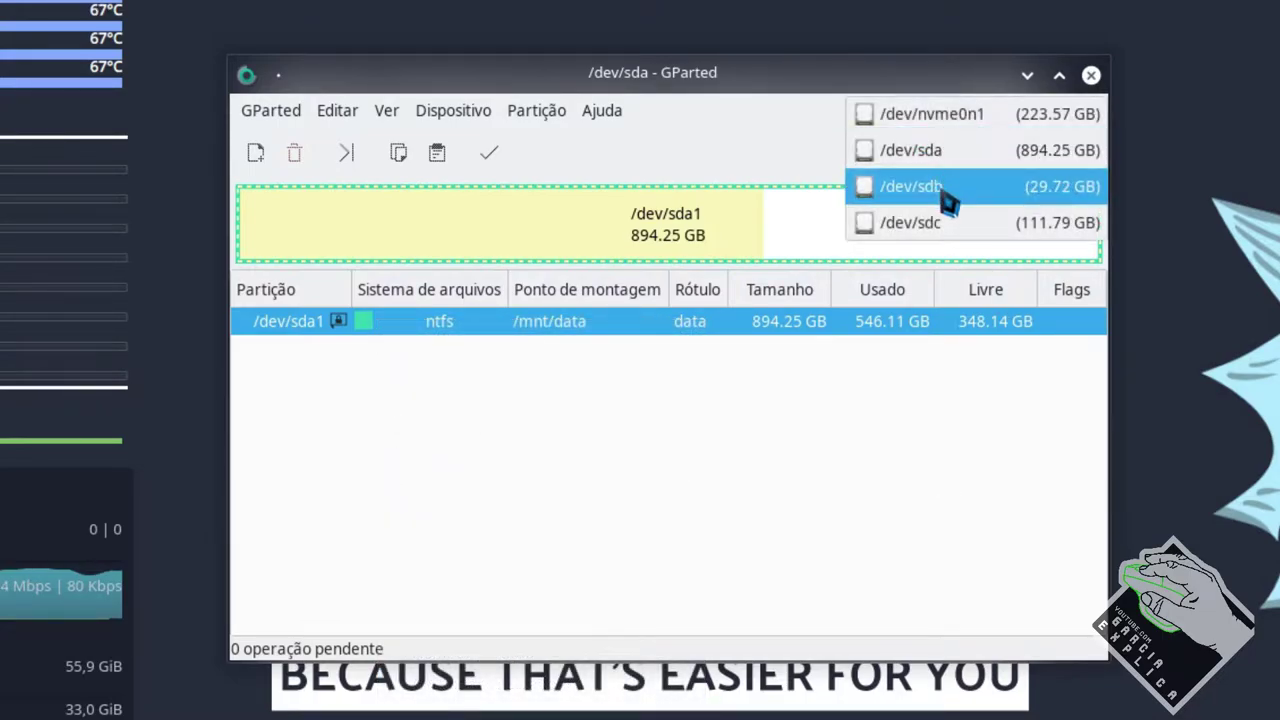
left_click(943, 188)
right_click(418, 248)
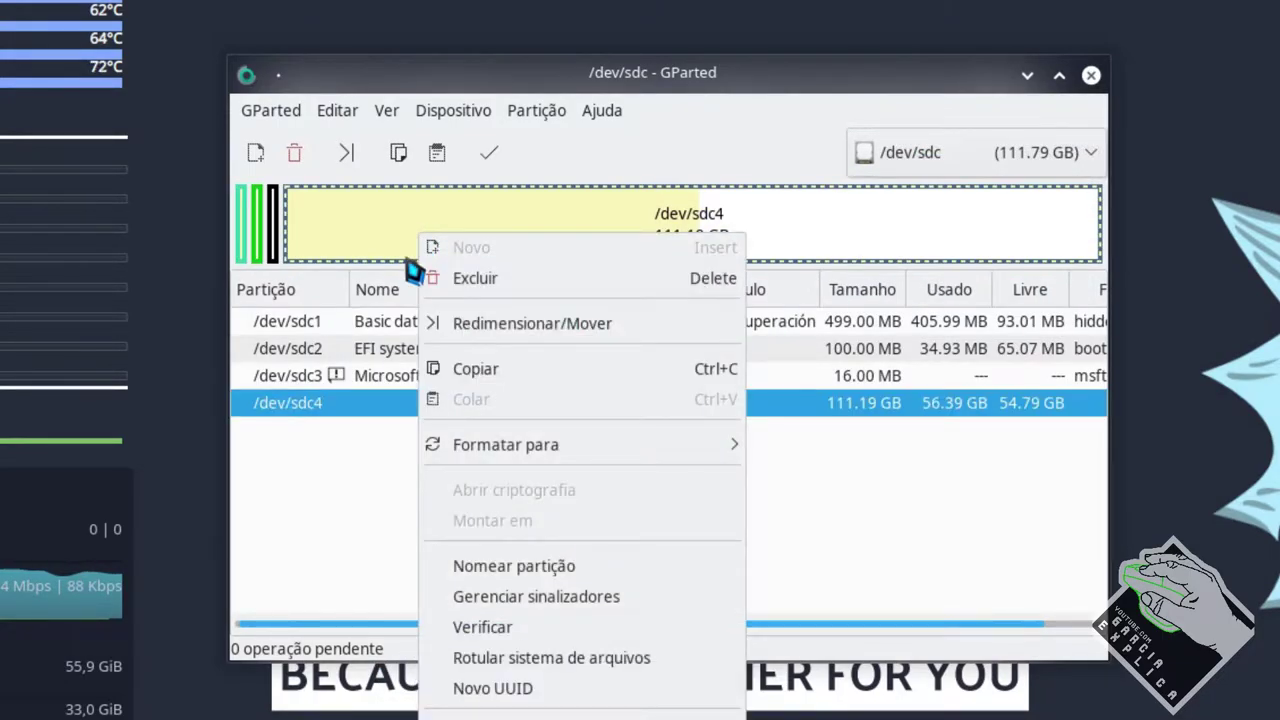
left_click(371, 443)
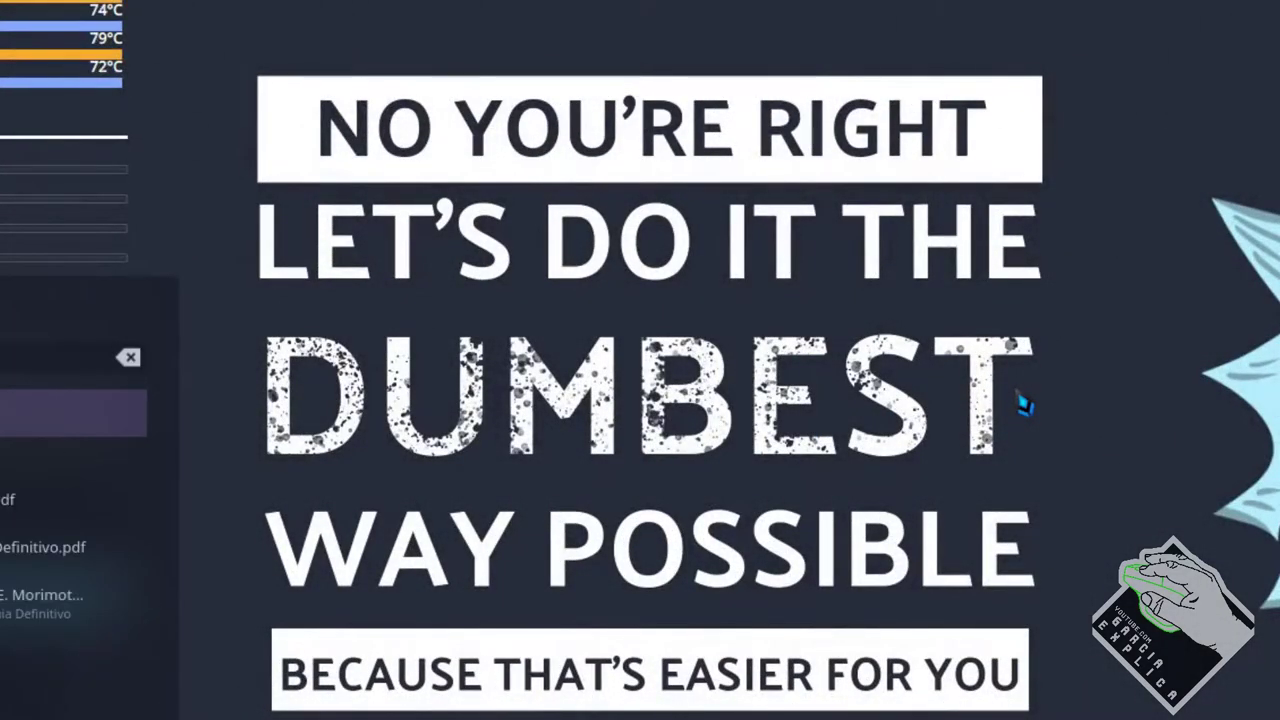
Authorize GParted to run as root with the account password and select the disk /dev/sdc
type("*******")
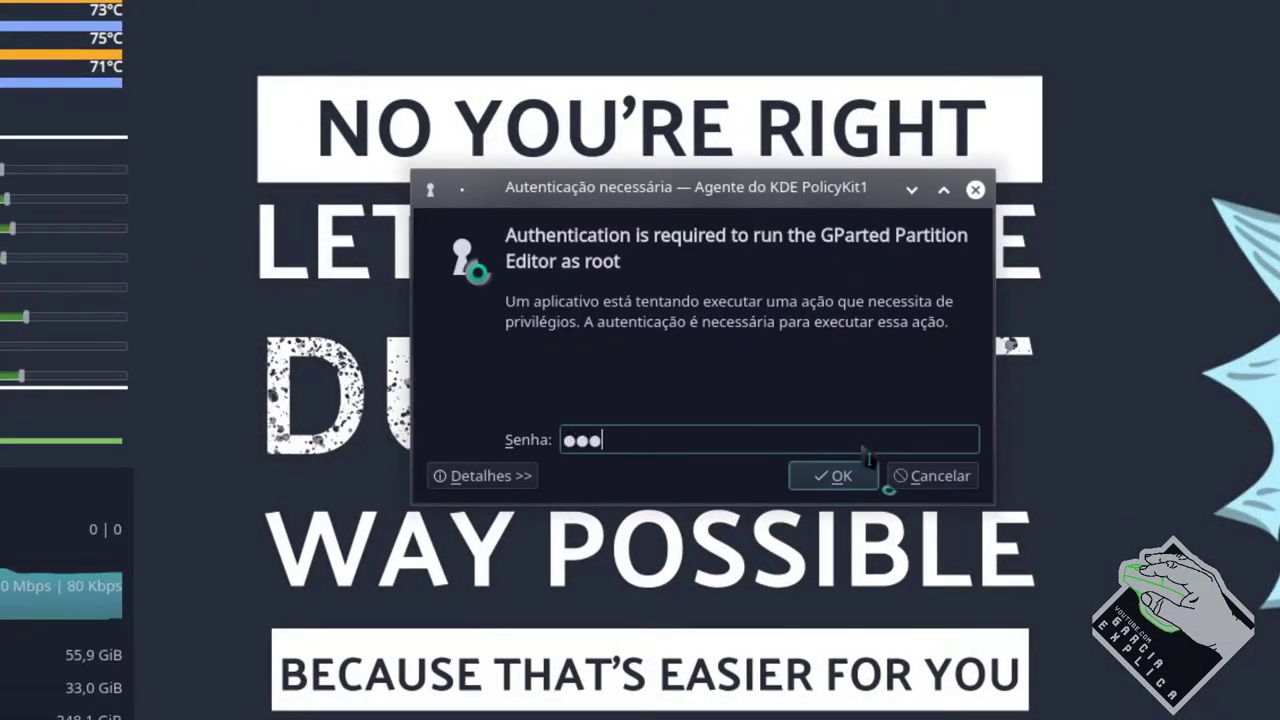
key("Return")
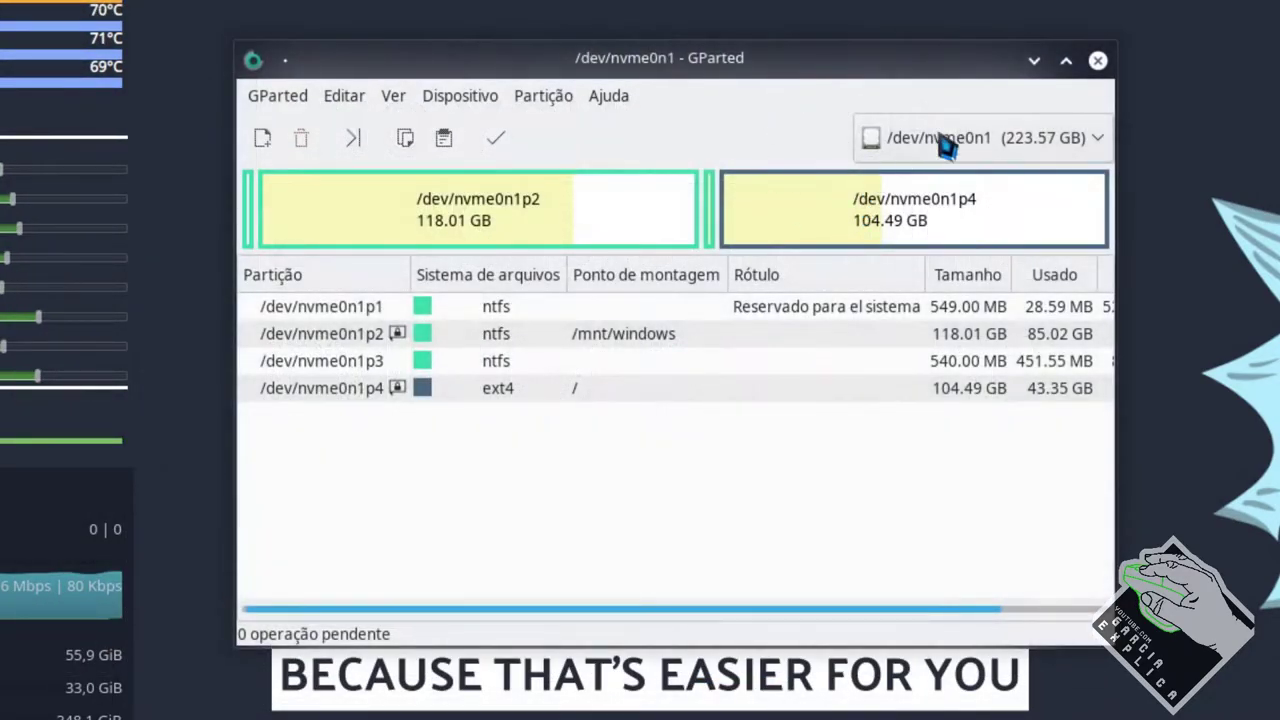
left_click(955, 137)
left_click(920, 244)
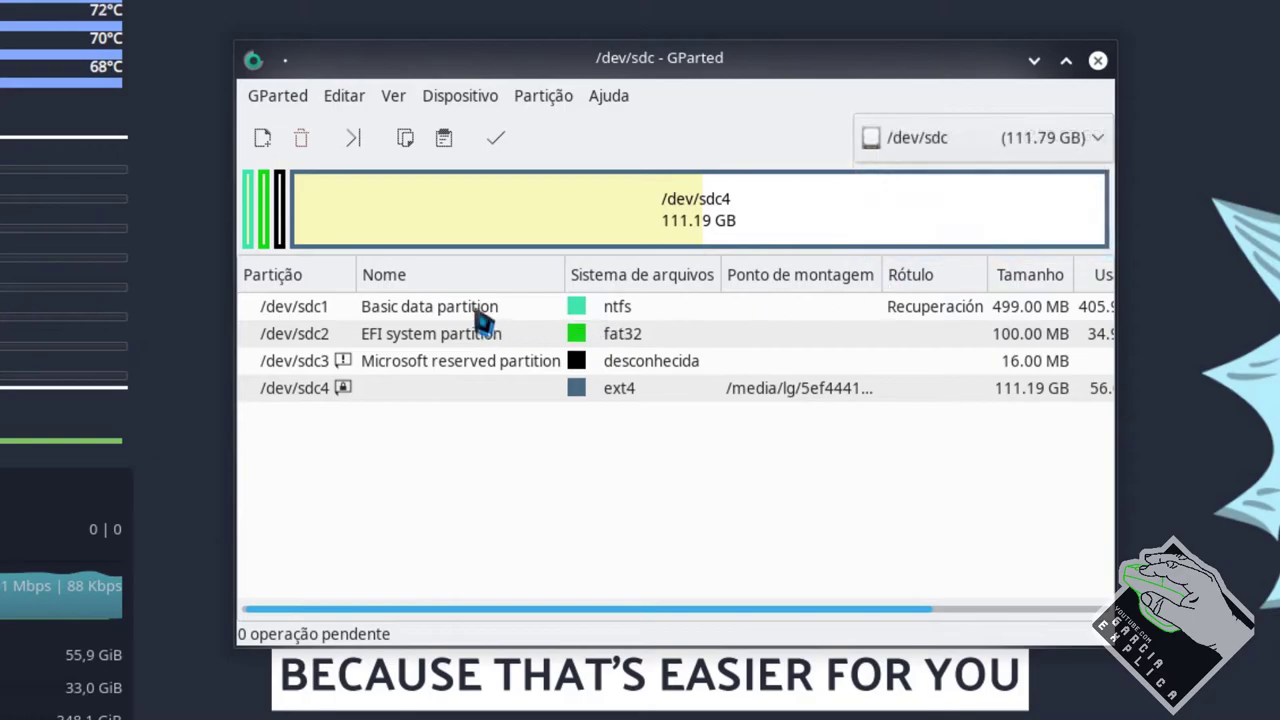
Unmount the ext4 partition /dev/sdc4
left_click(350, 393)
right_click(700, 198)
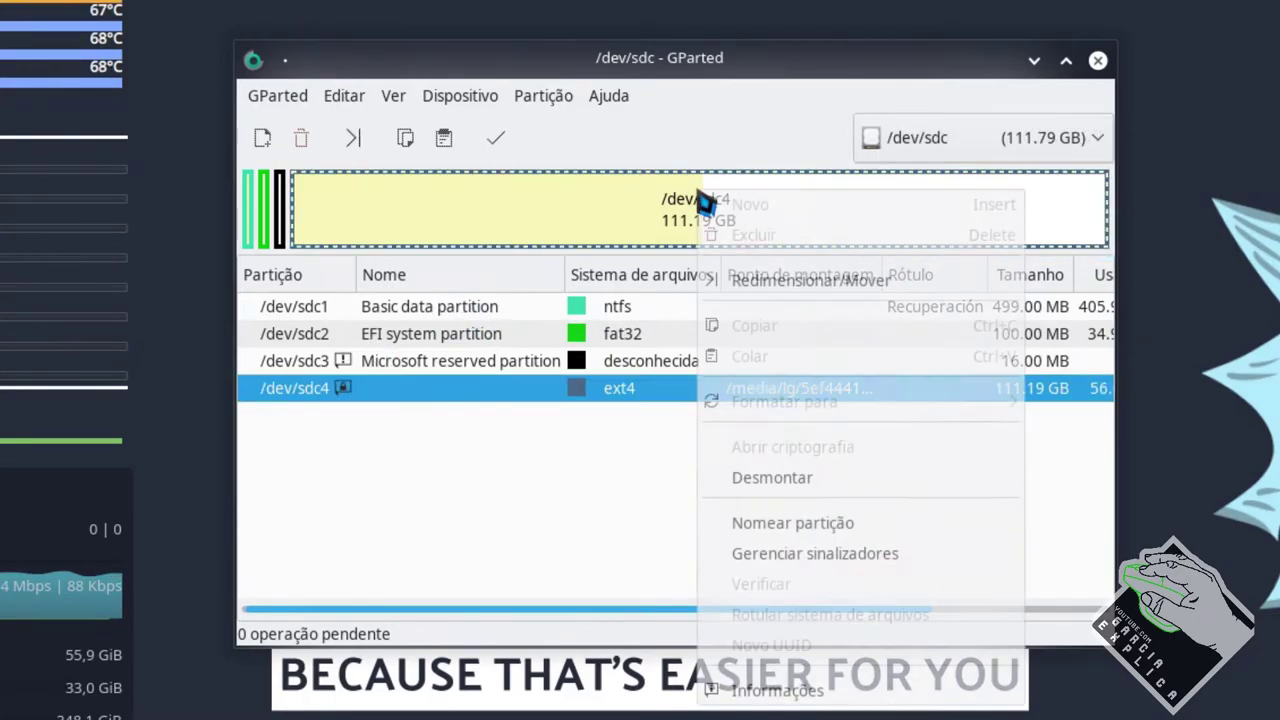
right_click(287, 208)
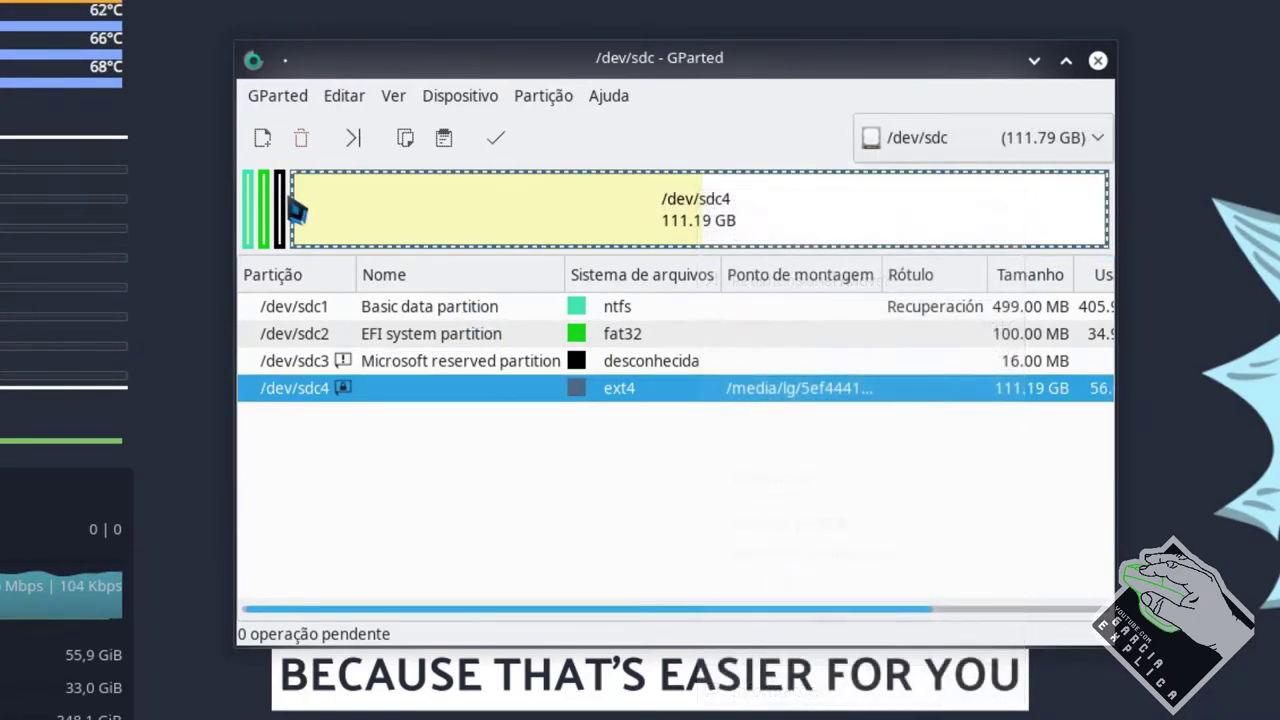
right_click(290, 200)
left_click(766, 208)
right_click(769, 206)
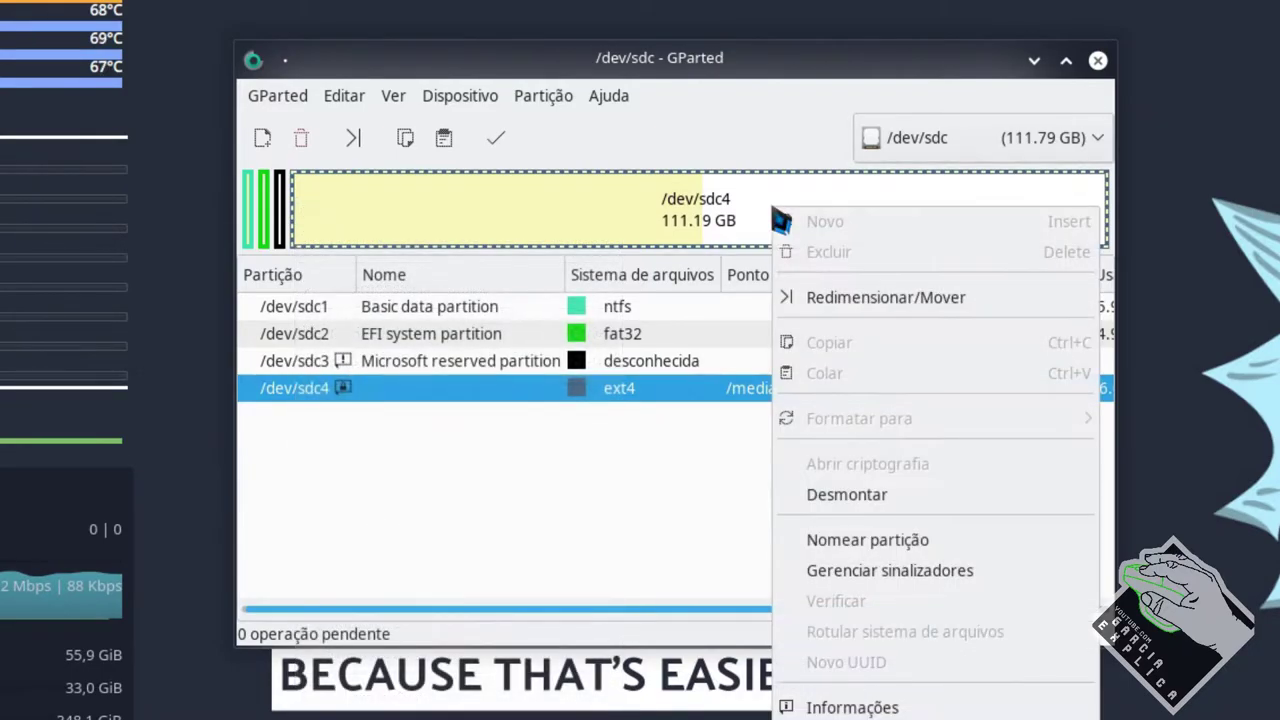
left_click(826, 495)
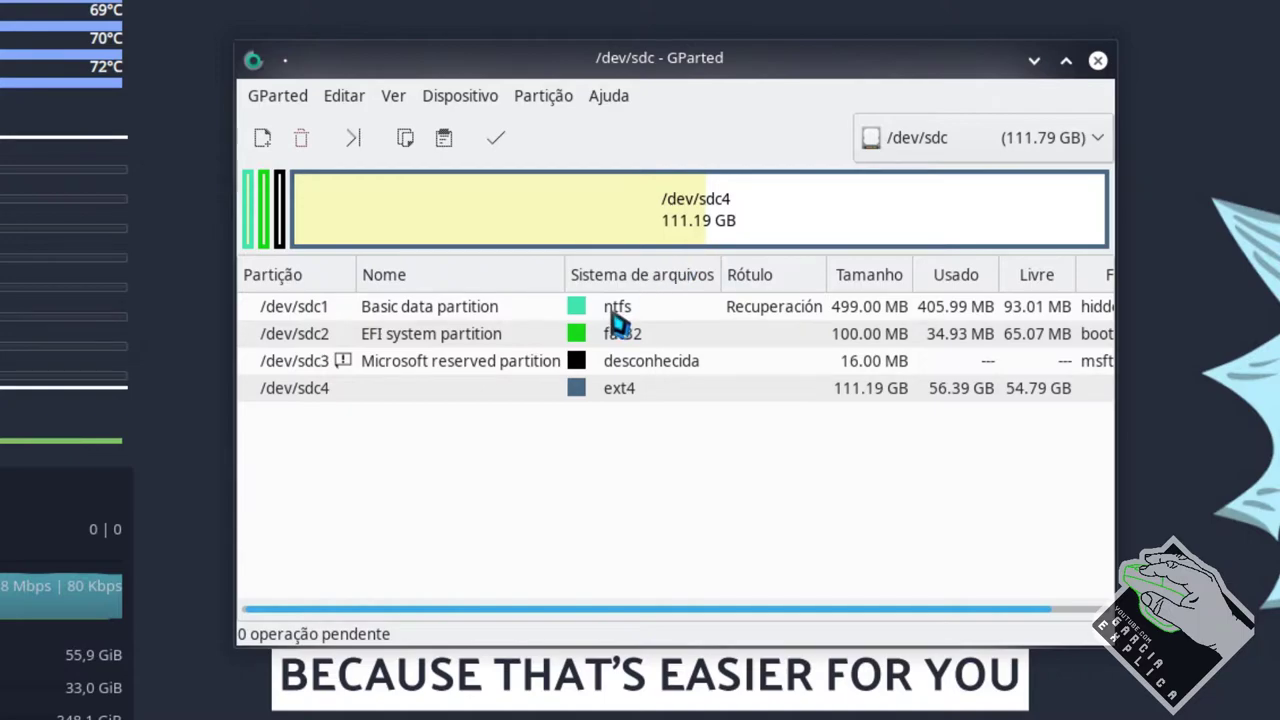
Switch to the disk /dev/nvme0n1 and inspect its partitions /dev/nvme0n1p2 and /dev/nvme0n1p4
left_click(952, 145)
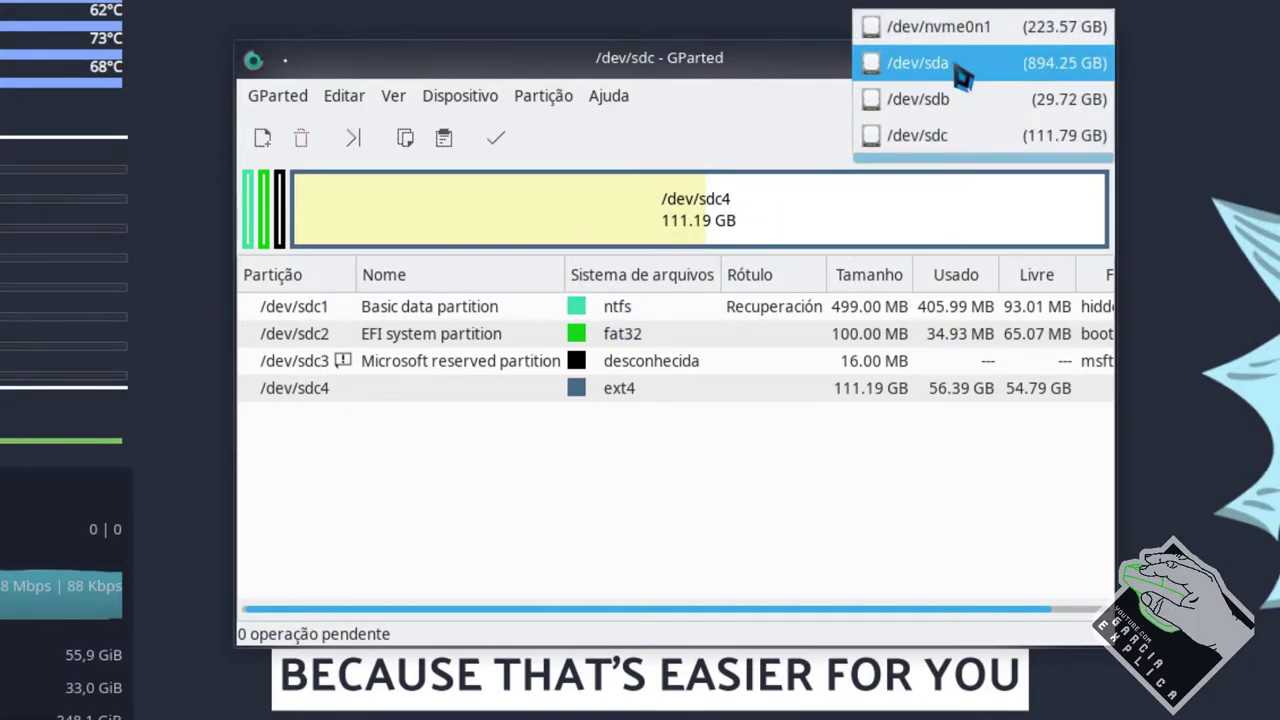
left_click(948, 32)
left_click(525, 228)
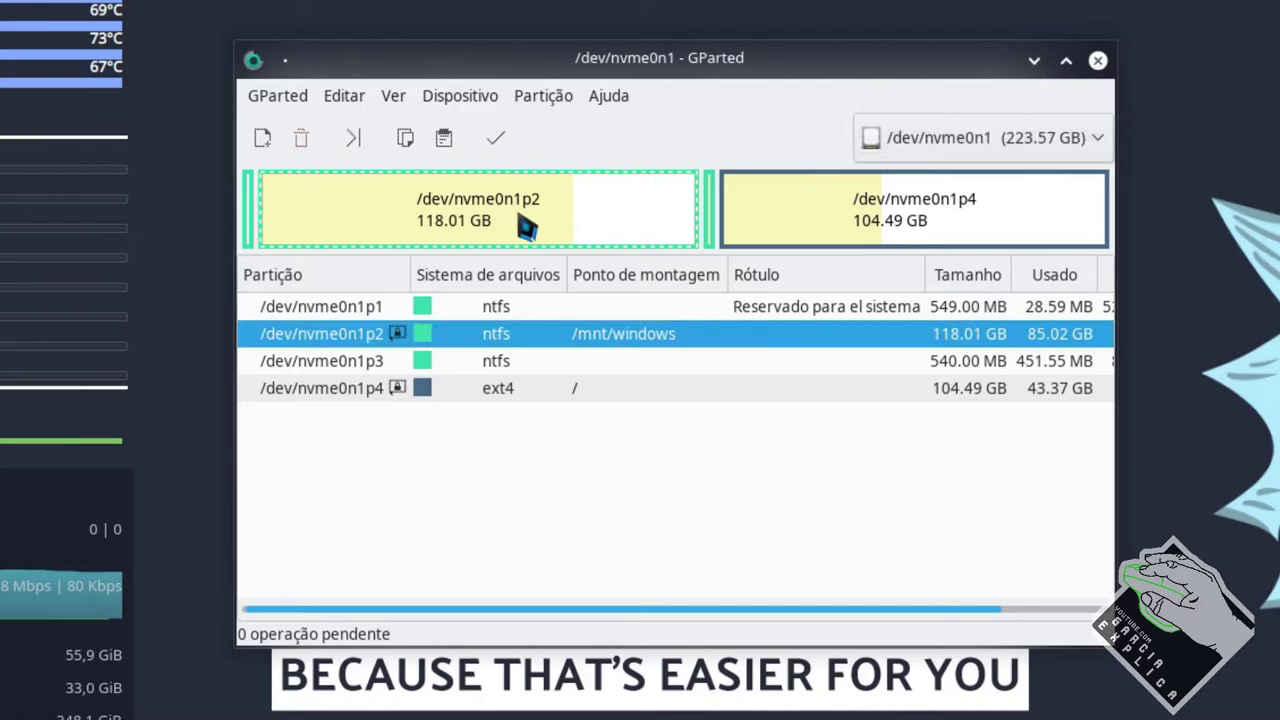
left_click(862, 240)
left_click(652, 229)
left_click(812, 226)
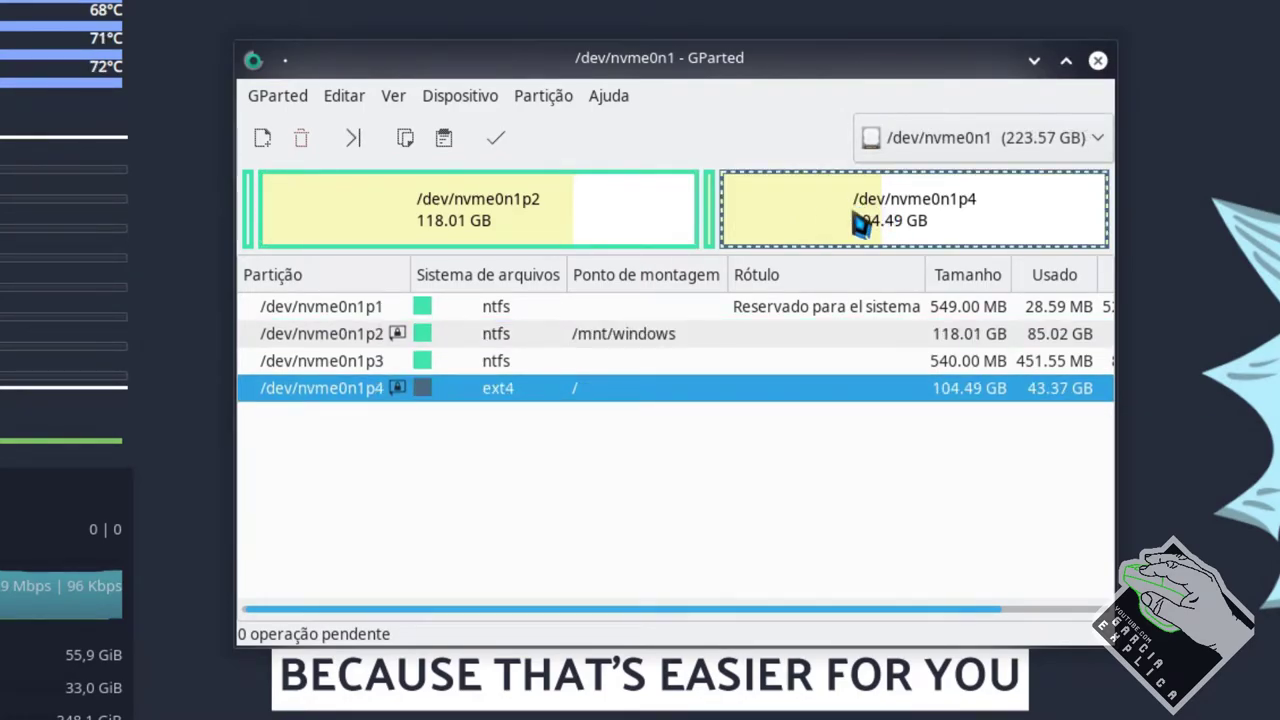
left_click(930, 150)
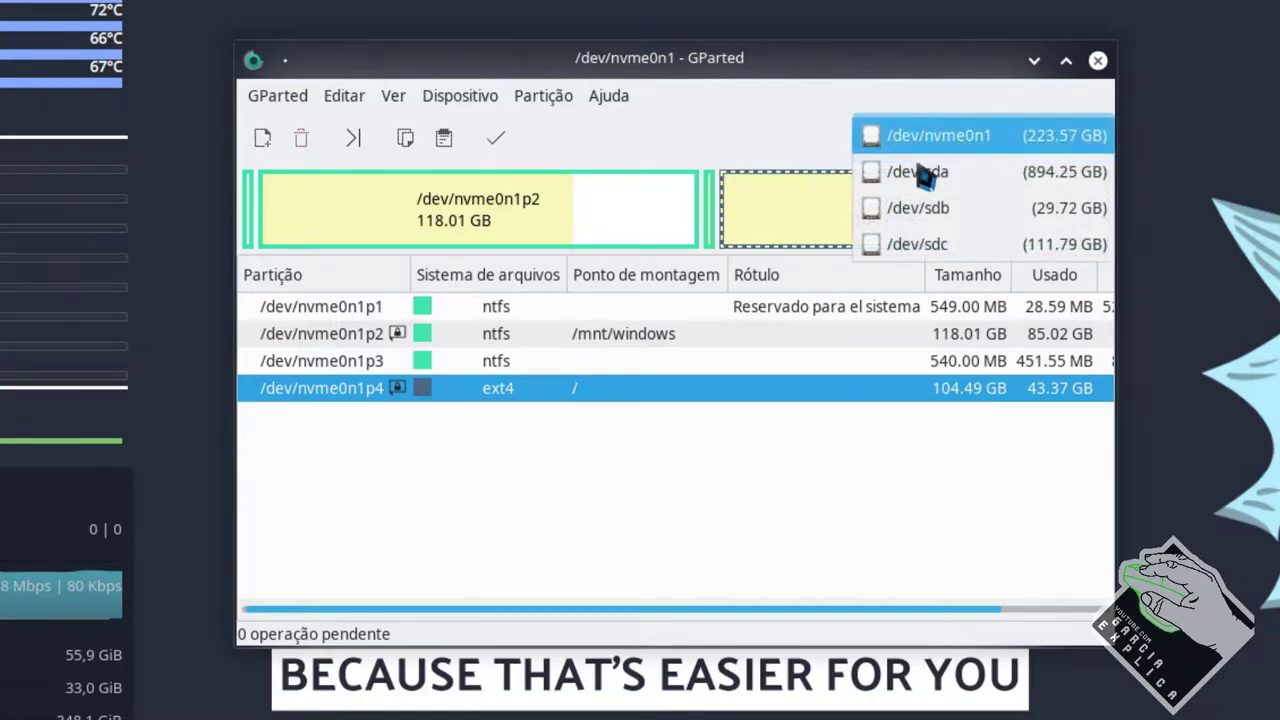
left_click(580, 238)
left_click(582, 234)
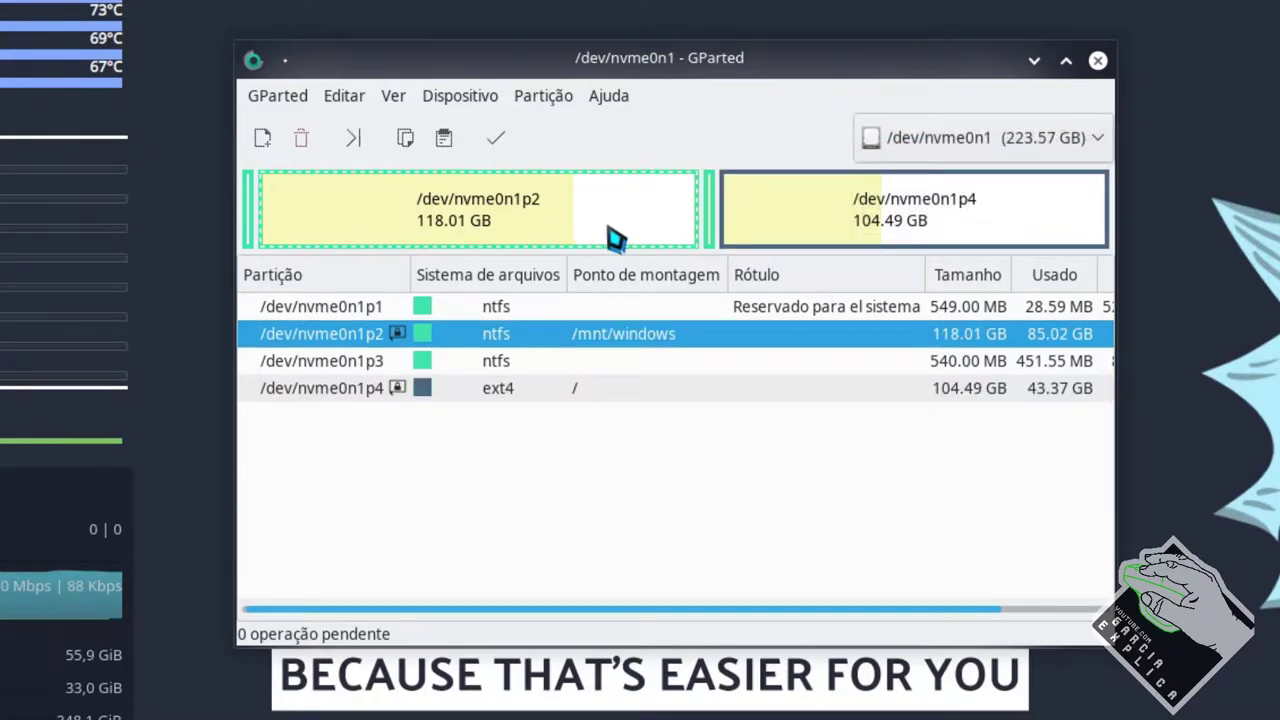
Return to the disk /dev/sdc and review the operations offered for the unmounted partition /dev/sdc4
left_click(918, 148)
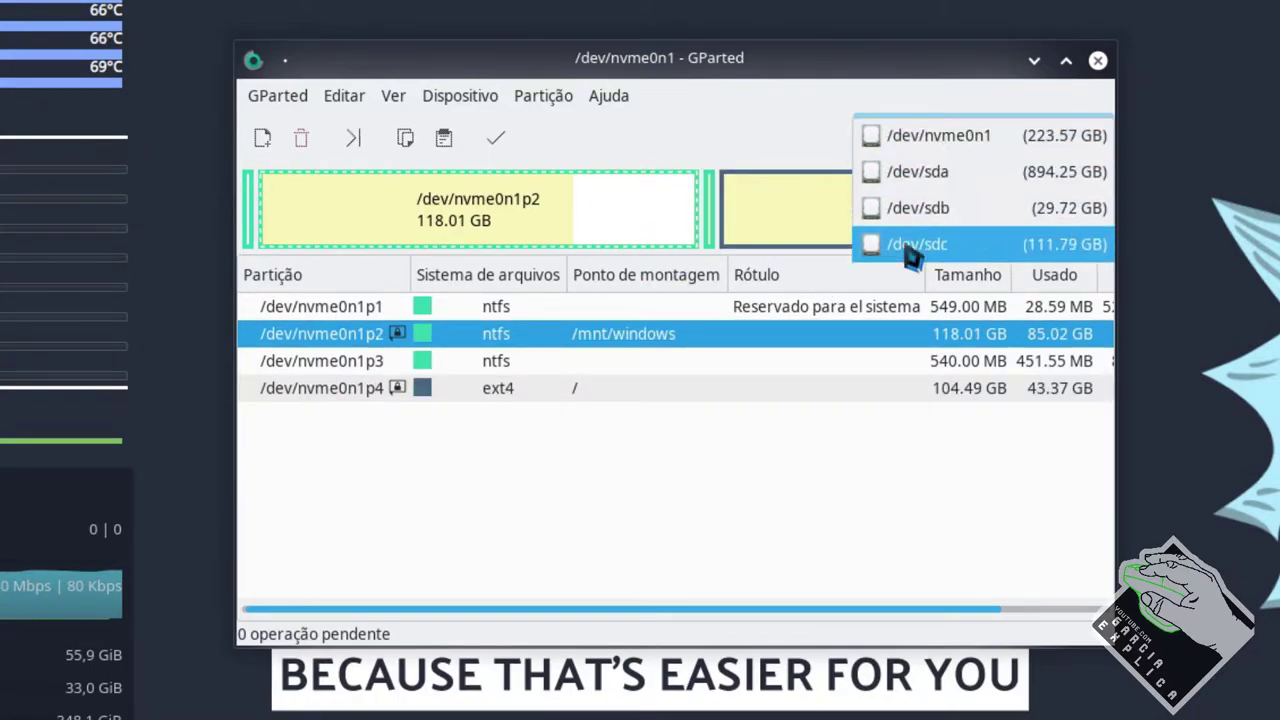
left_click(910, 247)
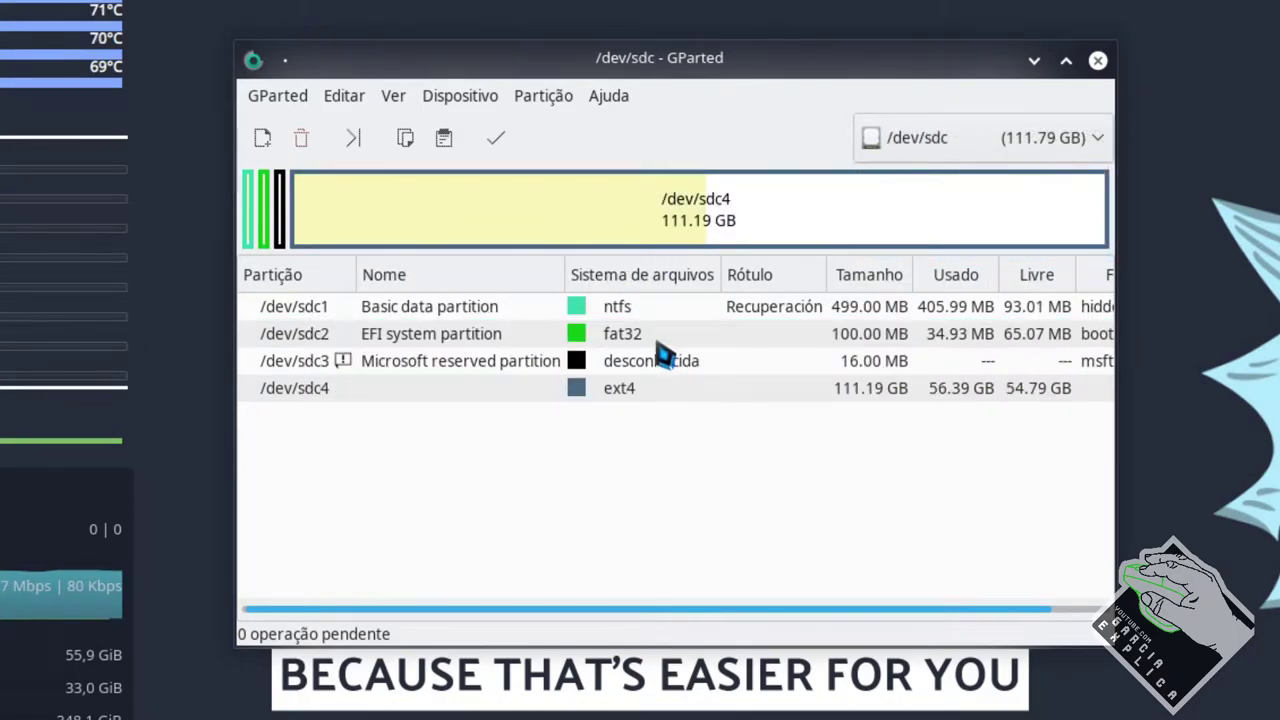
right_click(551, 228)
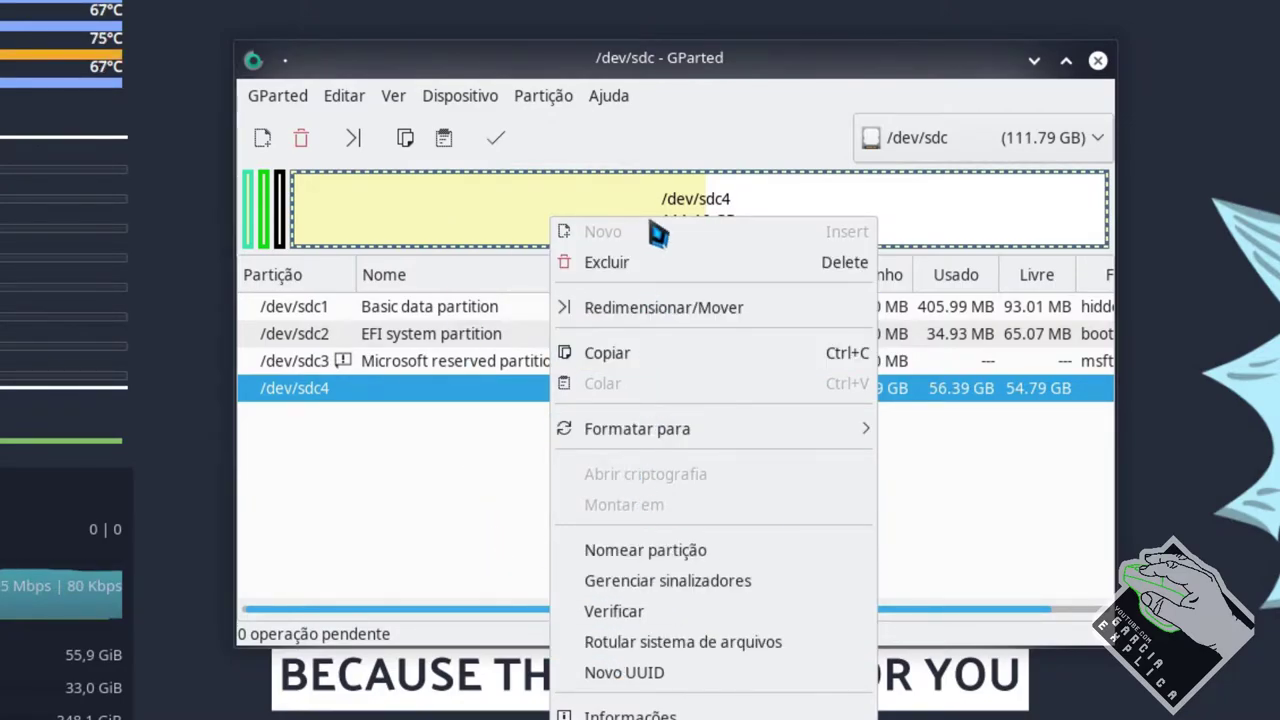
left_click(456, 532)
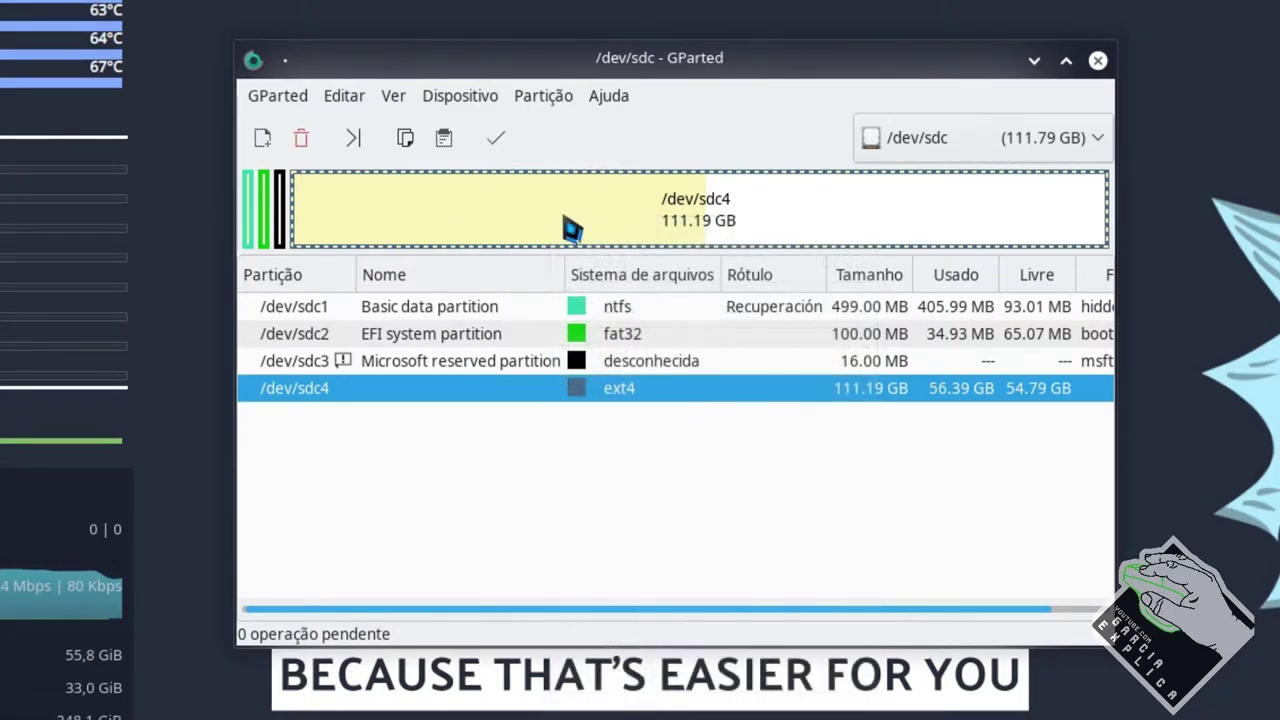
right_click(564, 216)
left_click(640, 306)
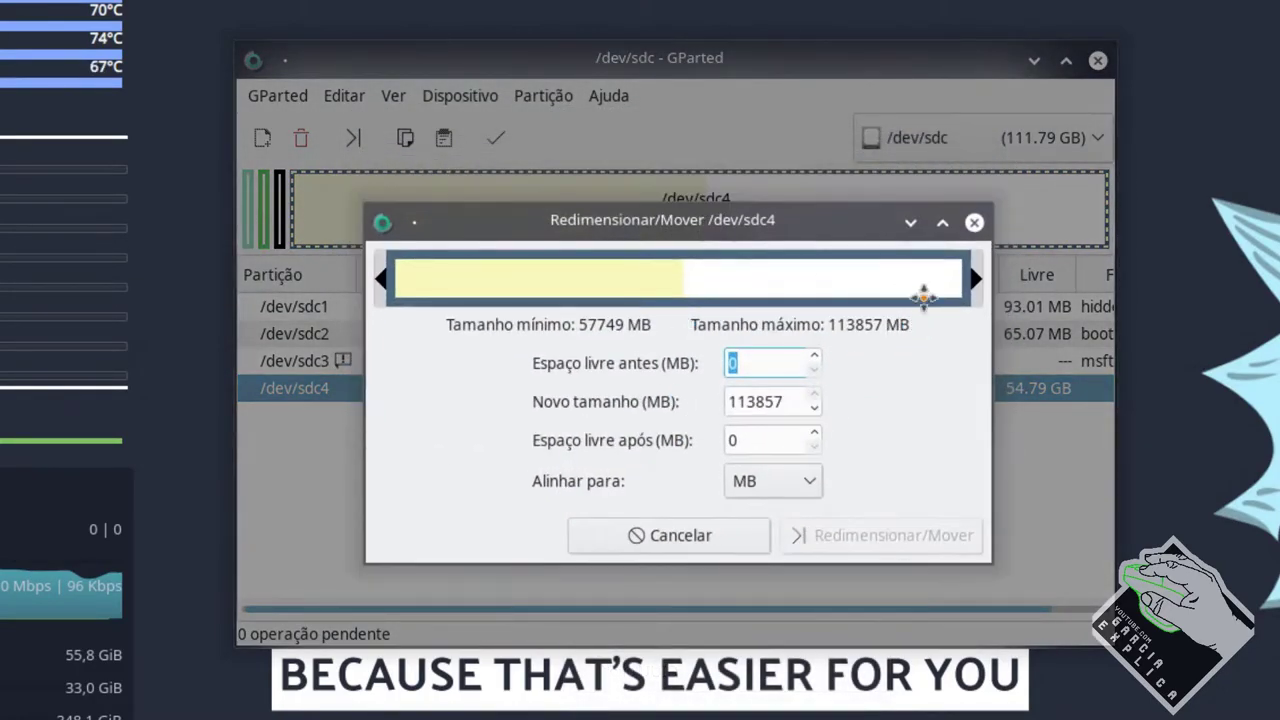
left_click(974, 222)
Open the Resize/Move settings for /dev/sdc4, try a new size of about 78561 MB, and restore the maximum size
right_click(766, 218)
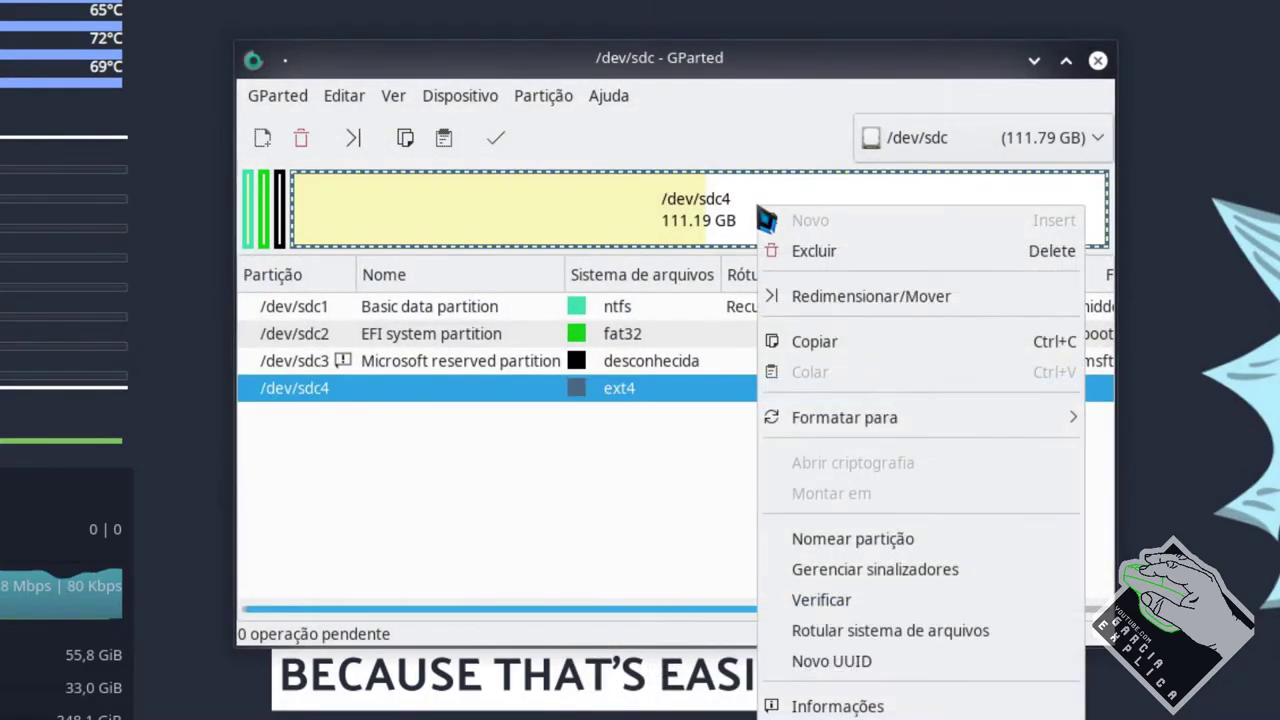
left_click(793, 294)
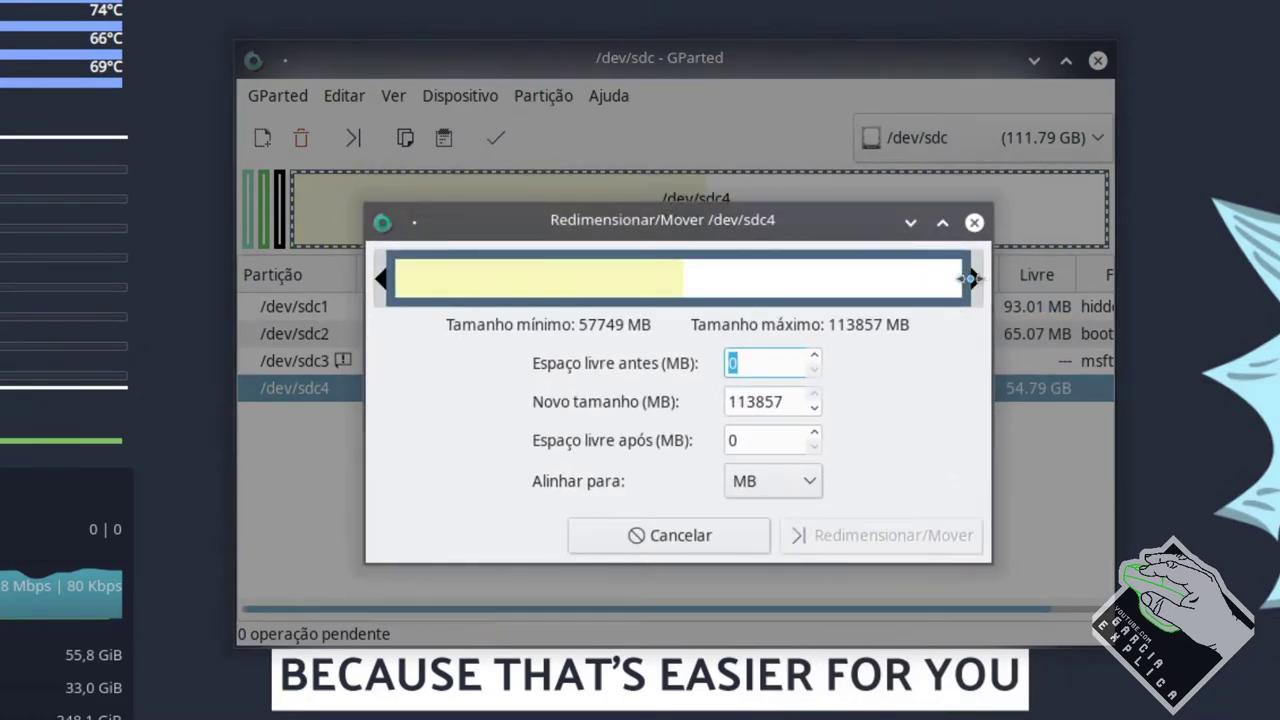
left_click_drag(764, 300, 388, 342)
left_click_drag(590, 300, 792, 276)
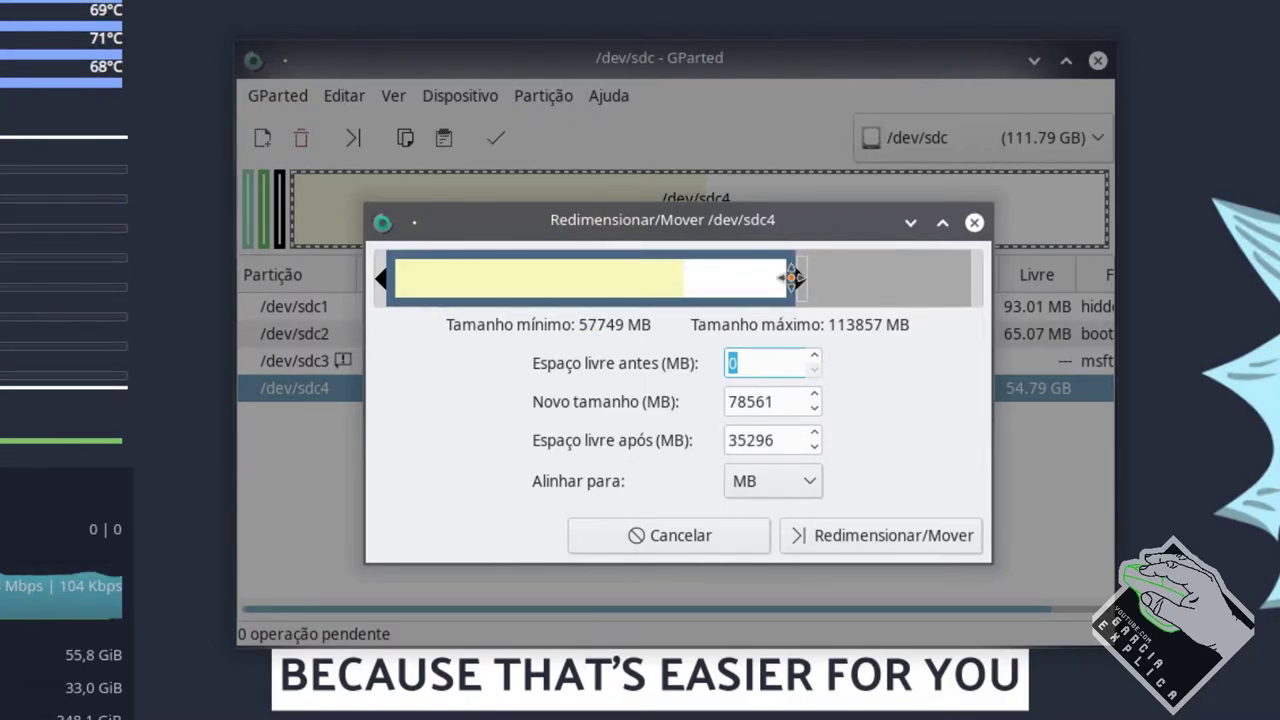
left_click(758, 440)
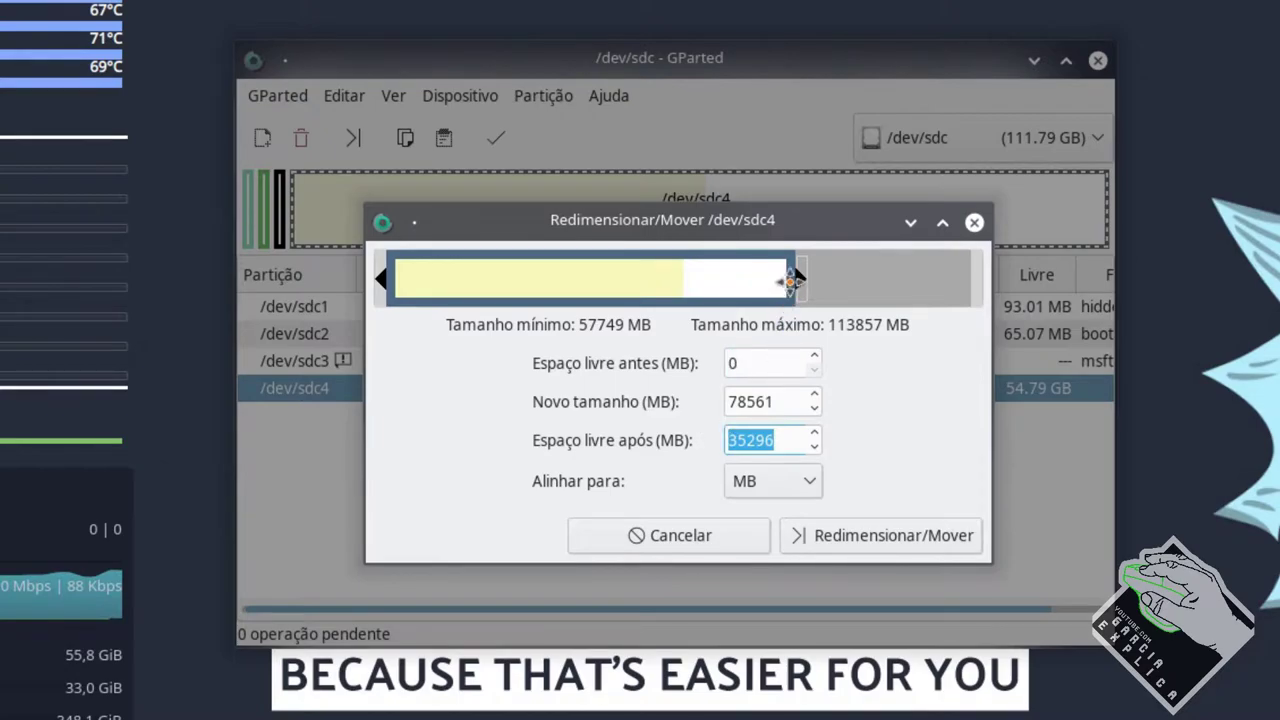
left_click_drag(800, 275, 1062, 270)
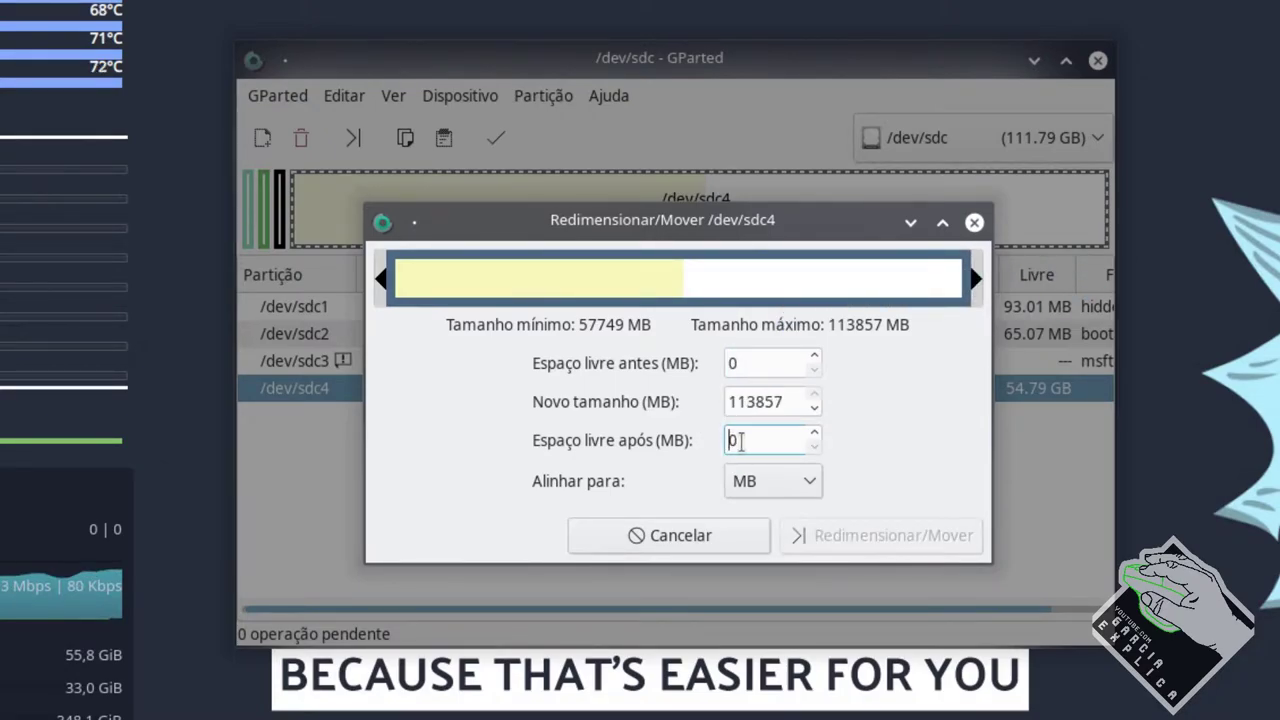
Try a new size of 80000 MB for /dev/sdc4 and restore the partition to its maximum size
left_click(782, 397)
key("ctrl+a")
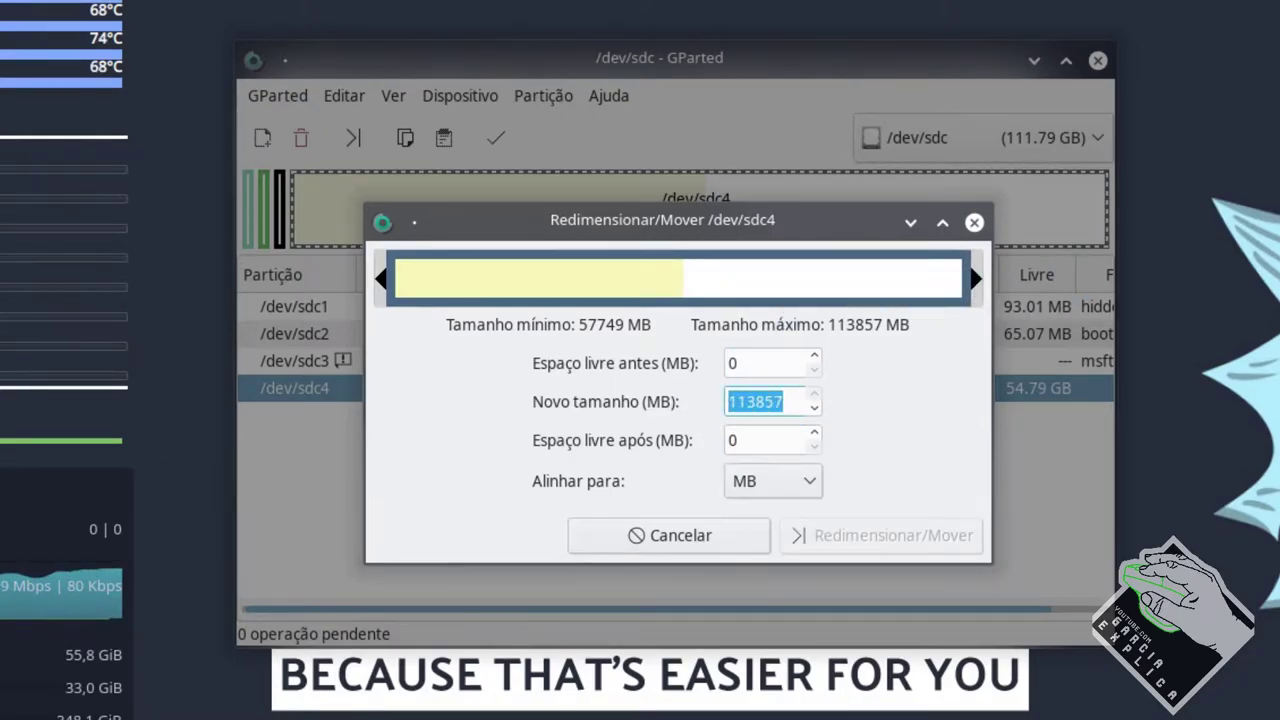
type("80000")
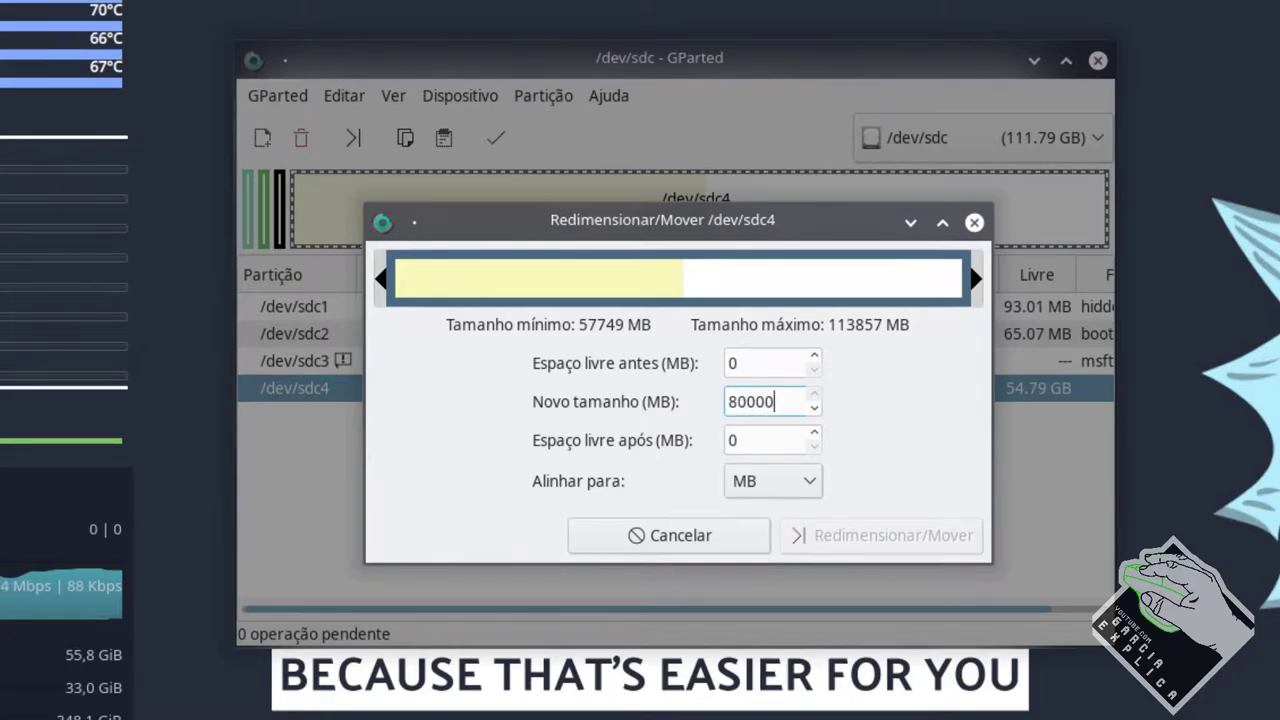
key("Tab")
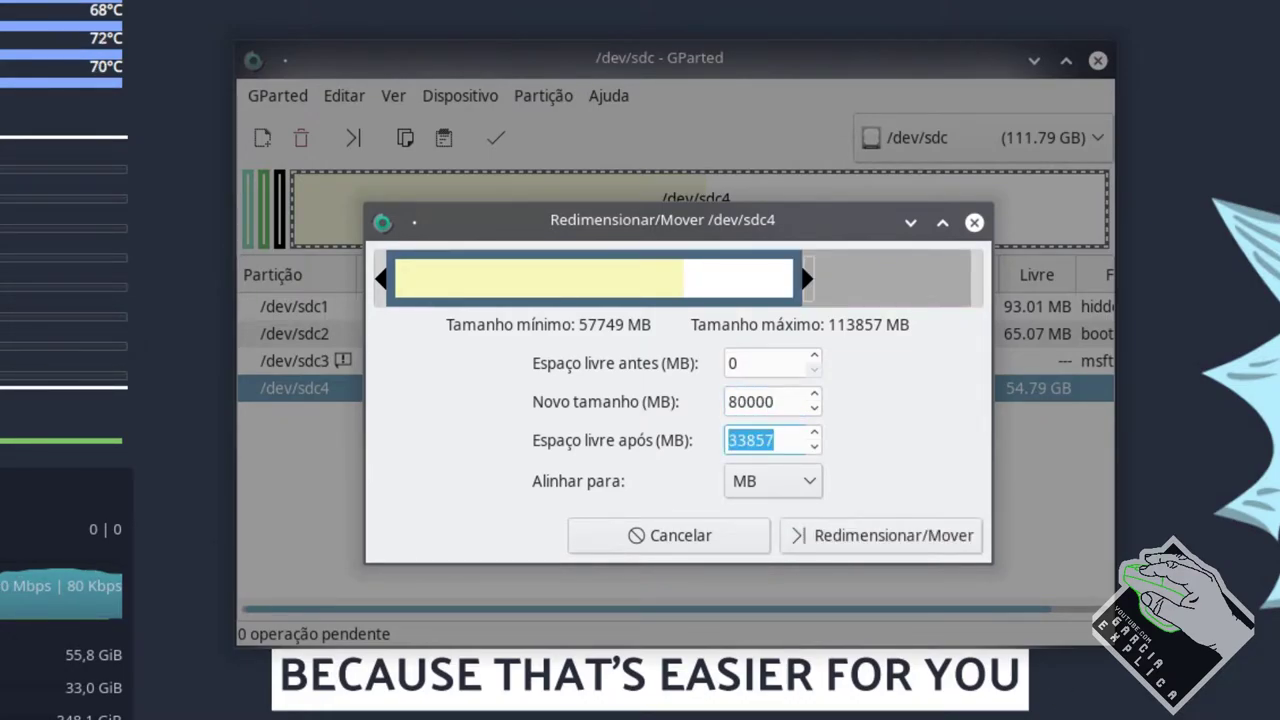
key("End")
left_click_drag(807, 280, 1222, 285)
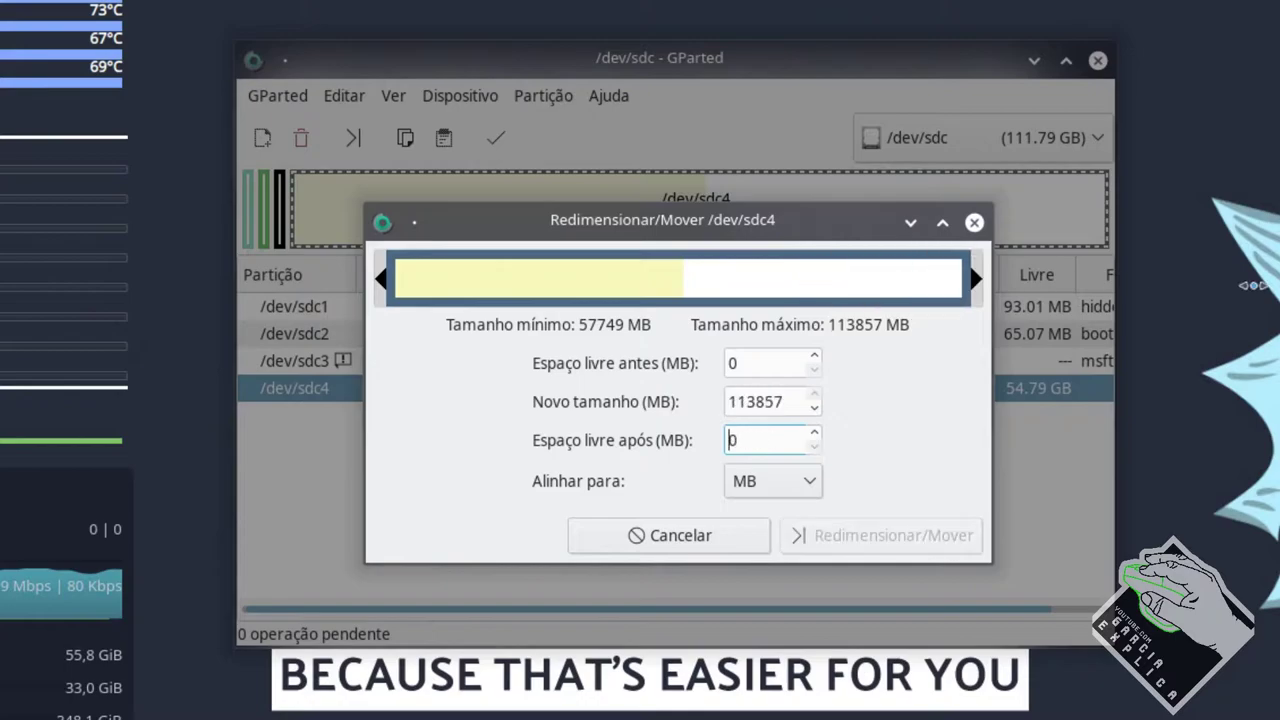
Set the free space after /dev/sdc4 to 40000 MB, readjust the partition to about 81.39 GB, and queue the resize
key("ctrl+a")
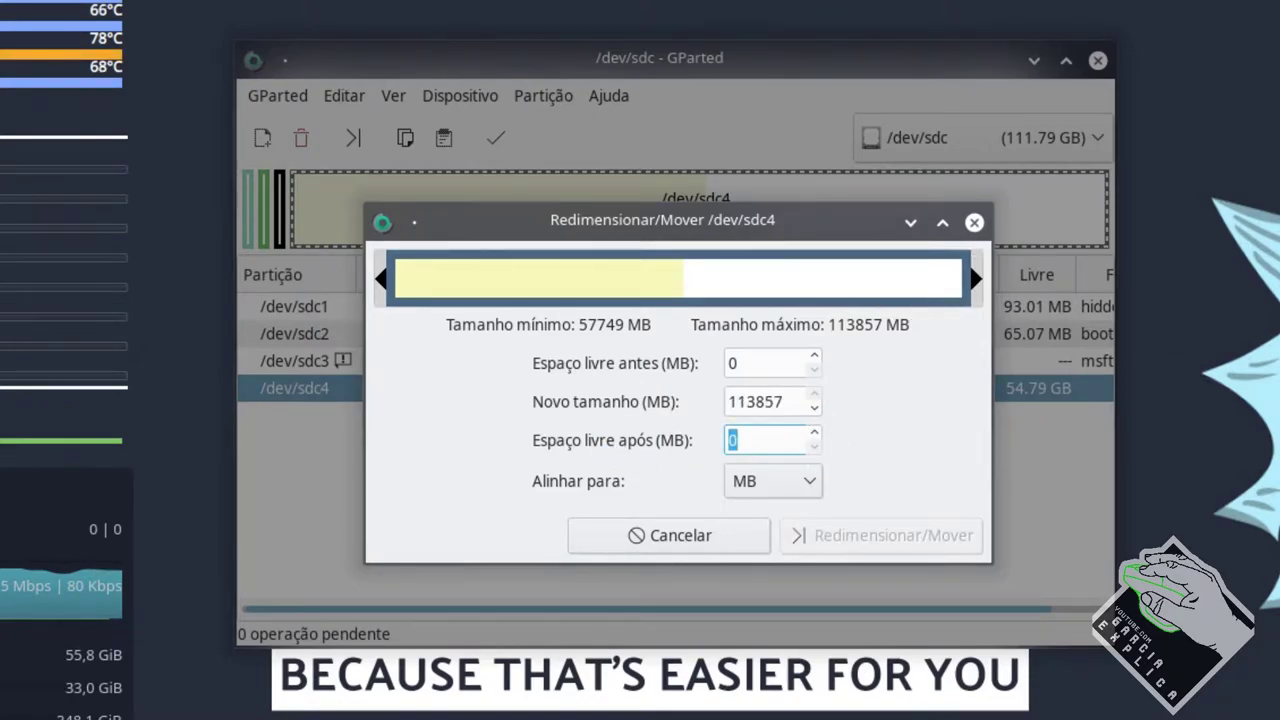
type("40000")
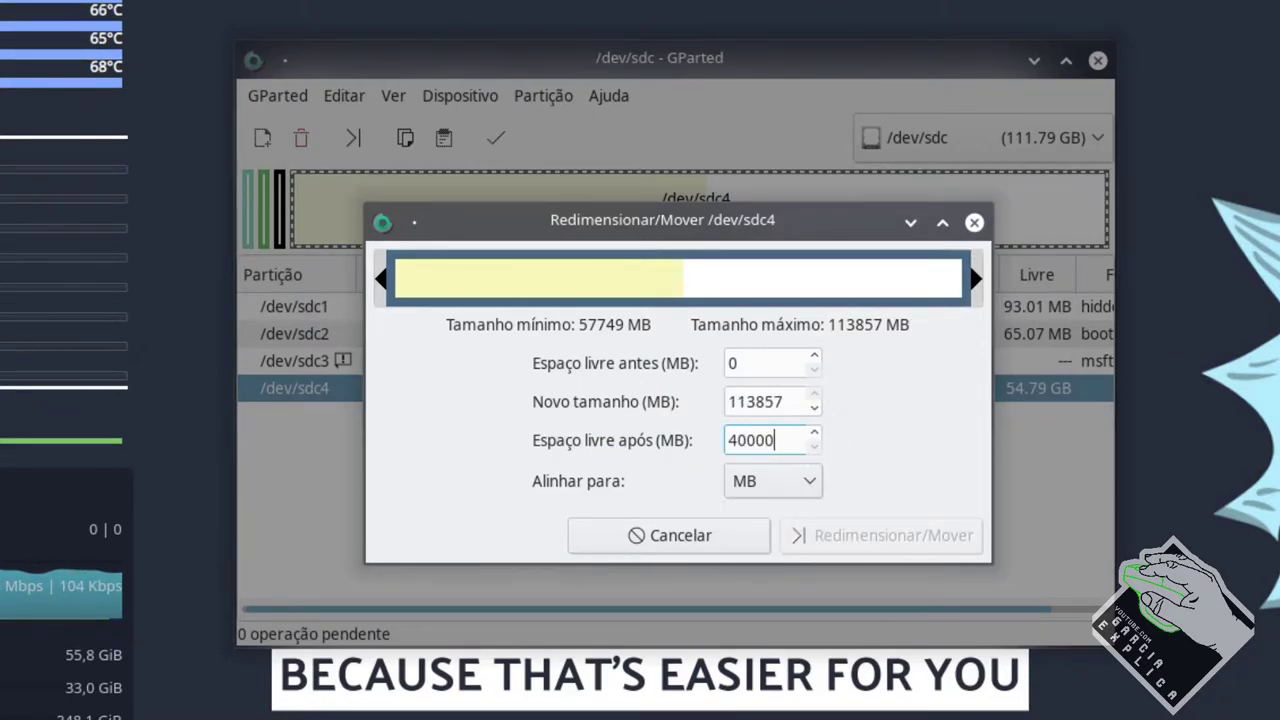
key("Return")
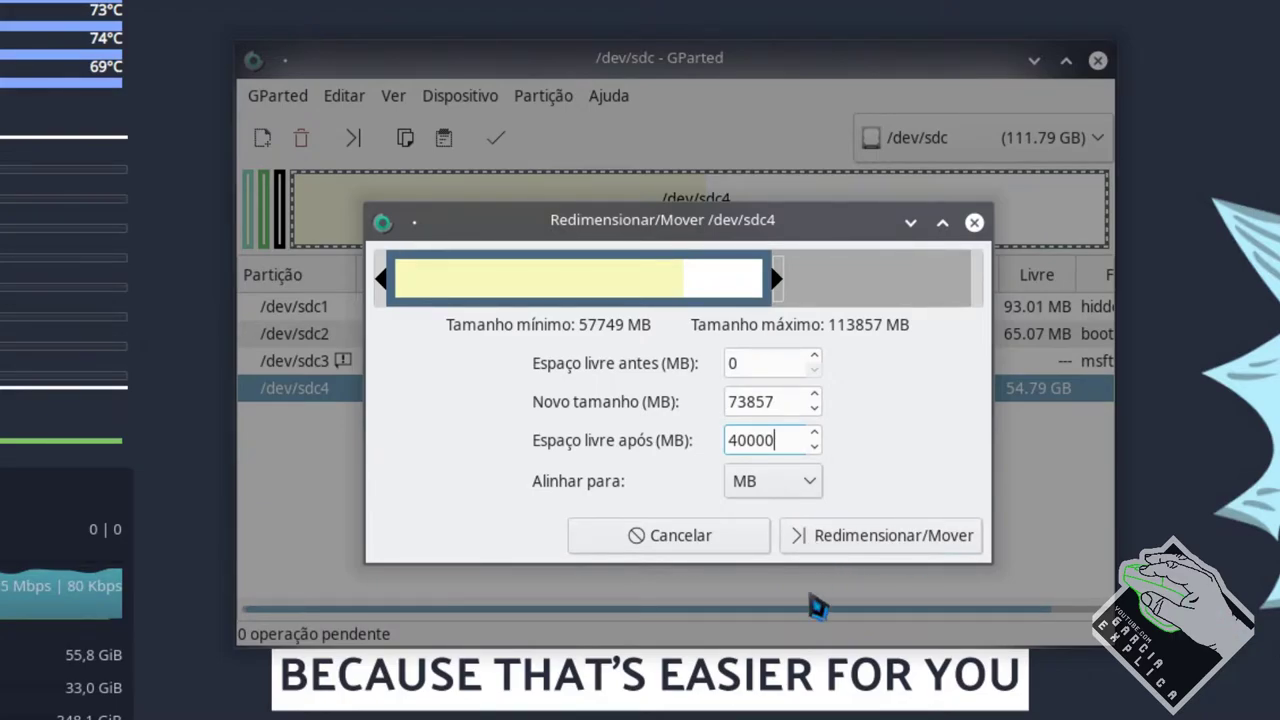
left_click_drag(777, 280, 817, 274)
left_click(880, 537)
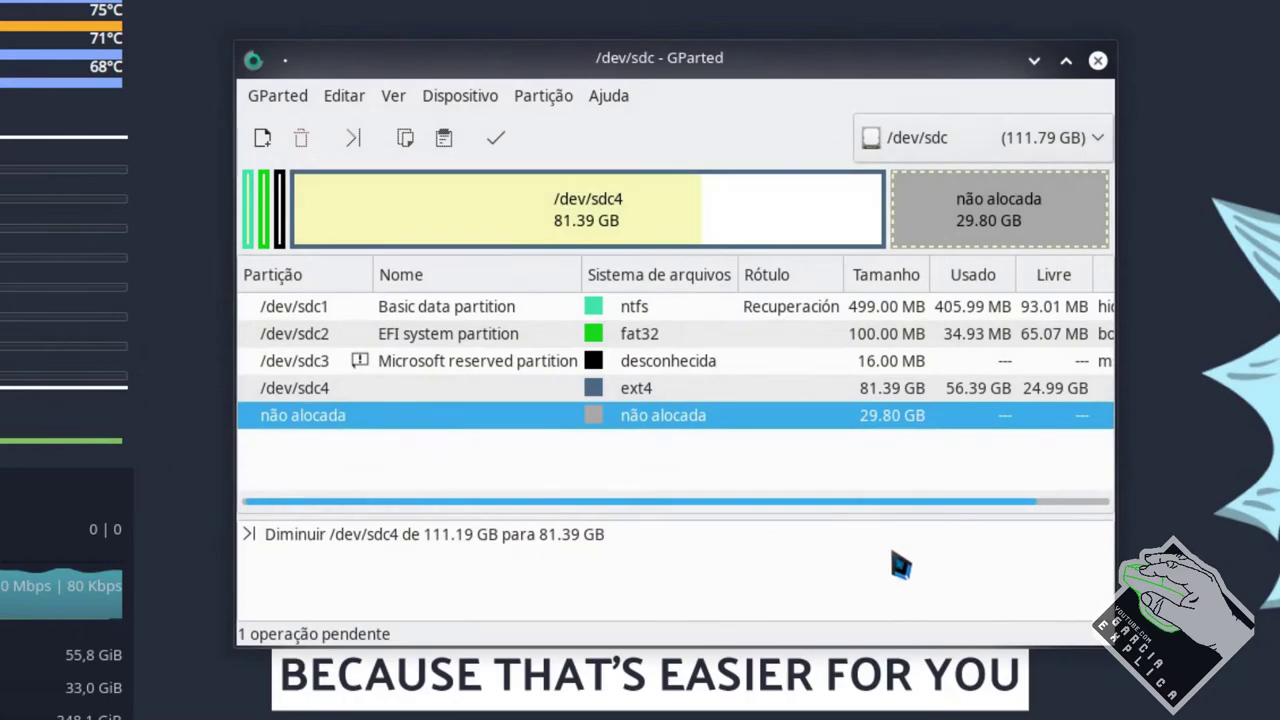
Start creating a new partition in the unallocated space after /dev/sdc4
right_click(928, 234)
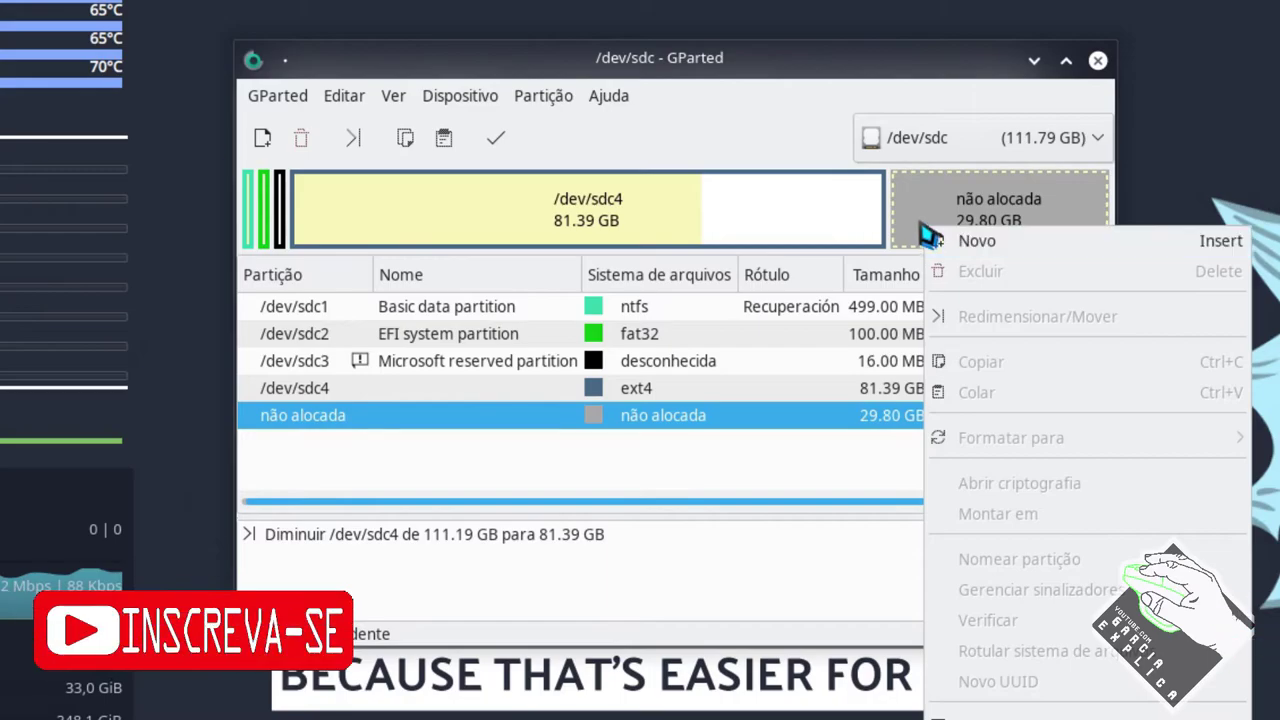
left_click(903, 193)
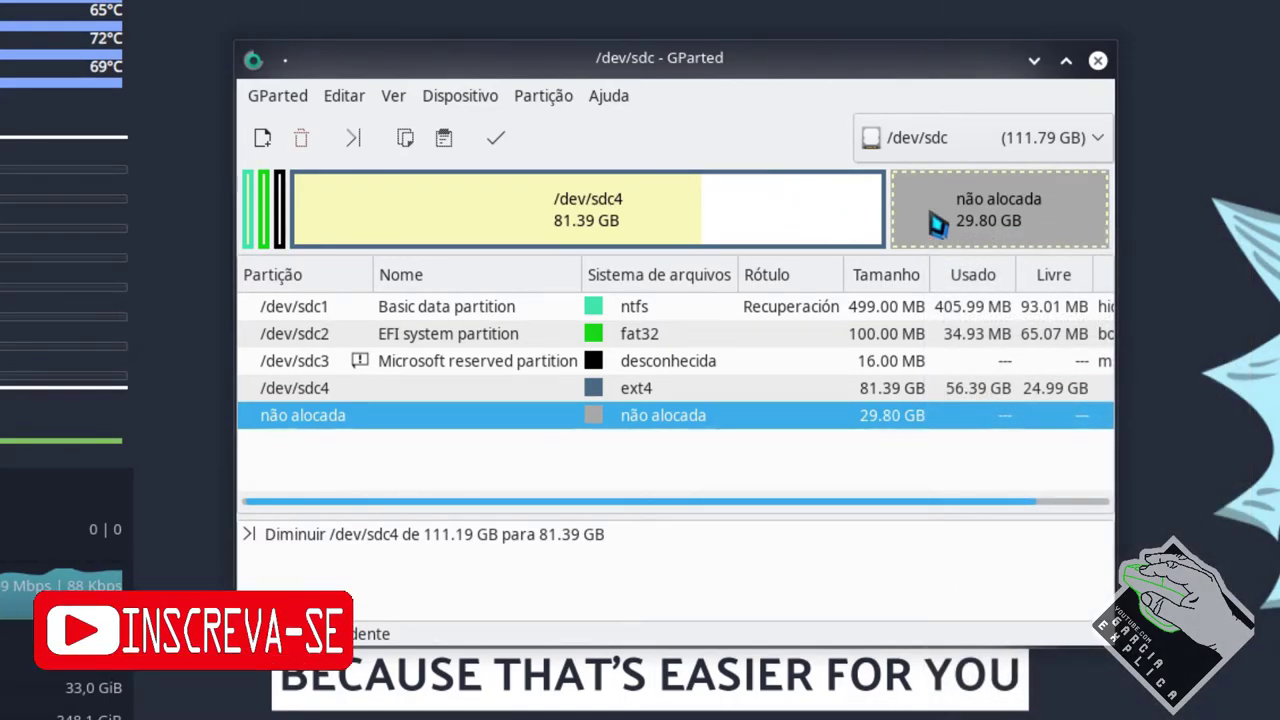
right_click(937, 225)
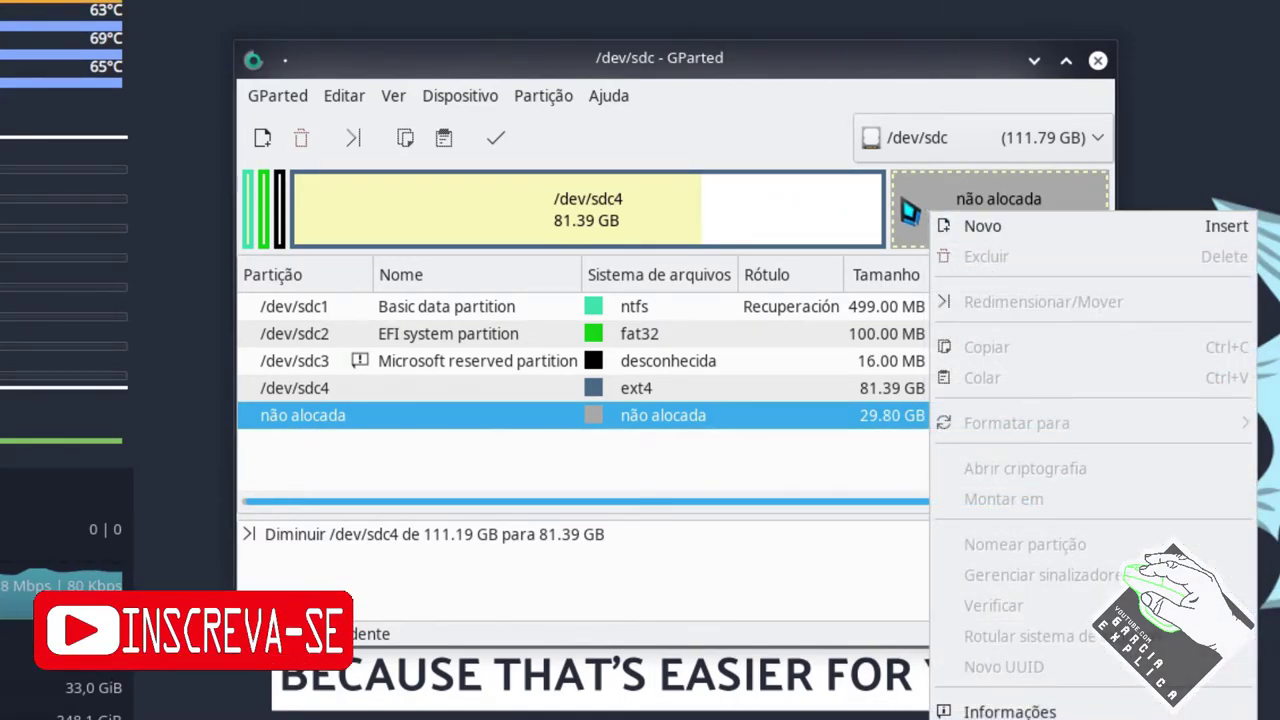
left_click(960, 226)
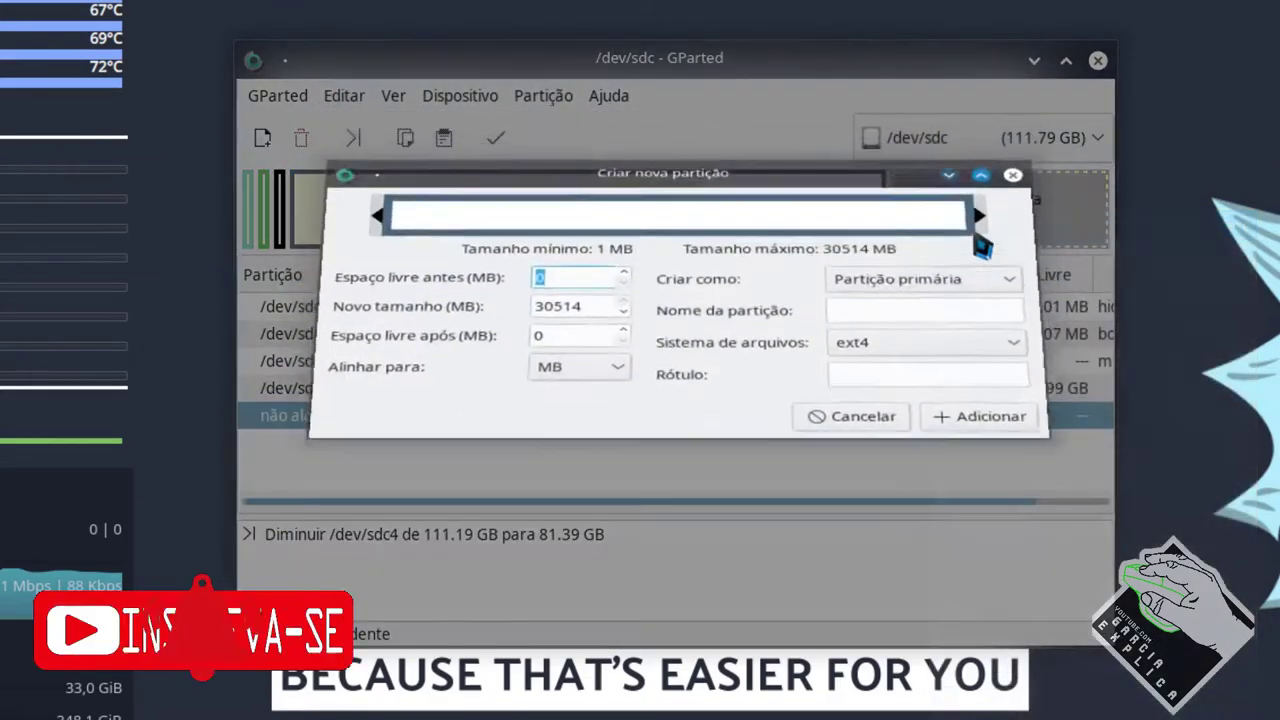
left_click_drag(968, 285, 1035, 327)
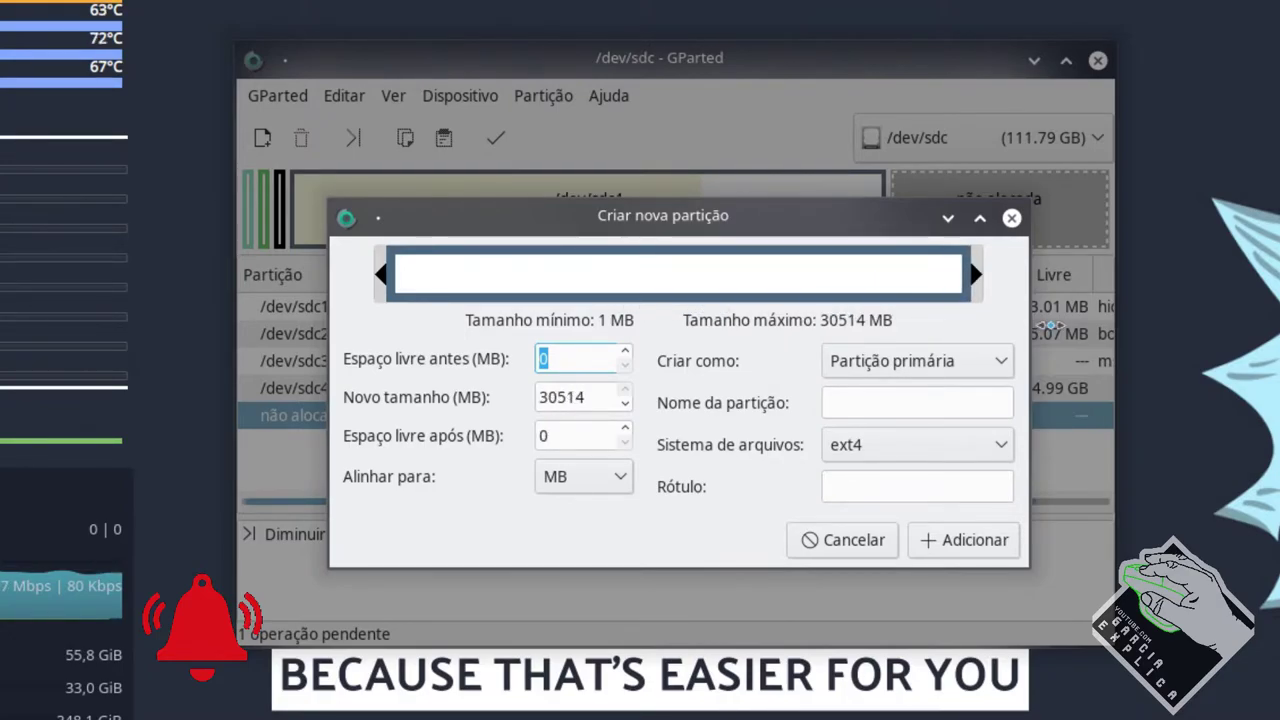
Review the partition types offered for the new partition, choosing Partição primária
left_click(950, 373)
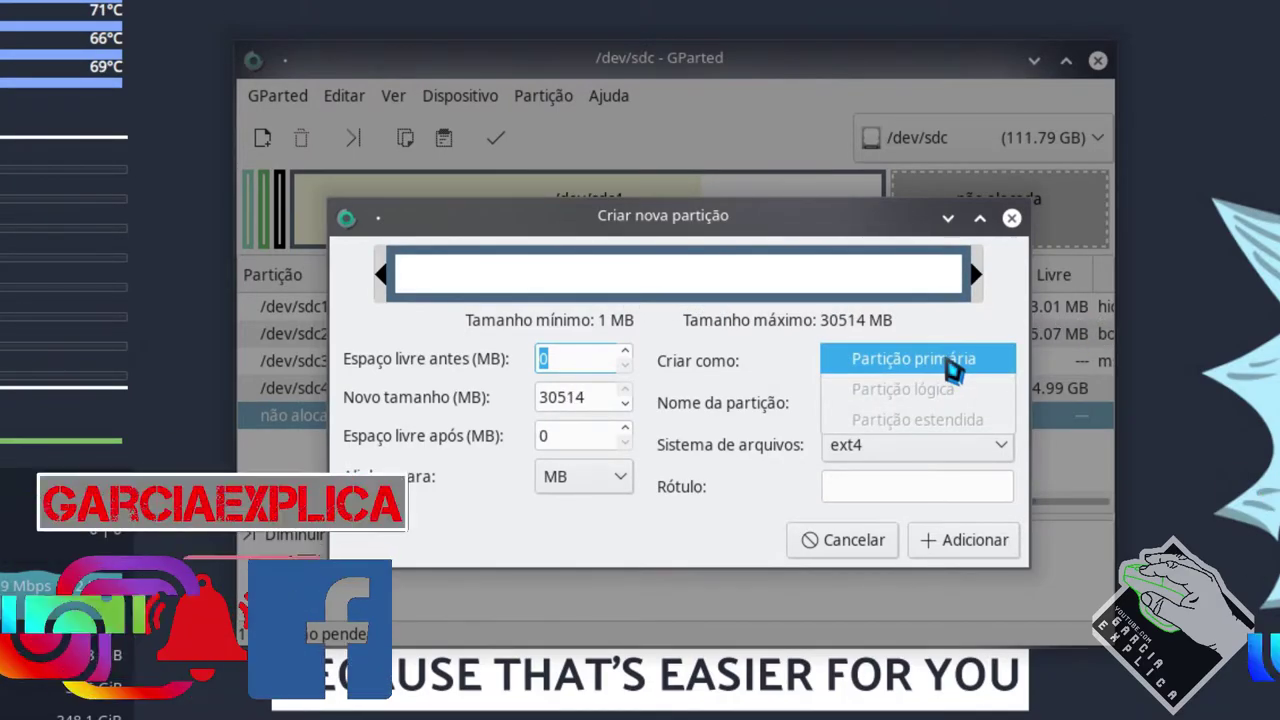
left_click(946, 370)
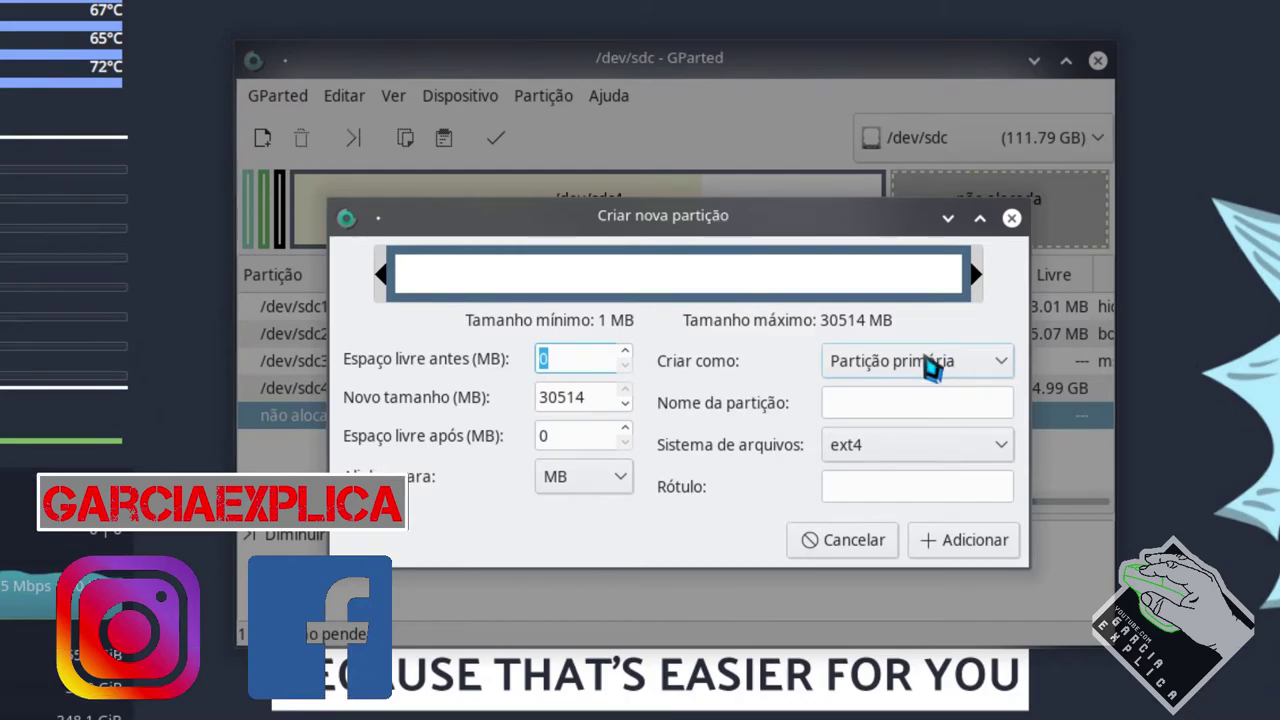
left_click(930, 368)
left_click(966, 363)
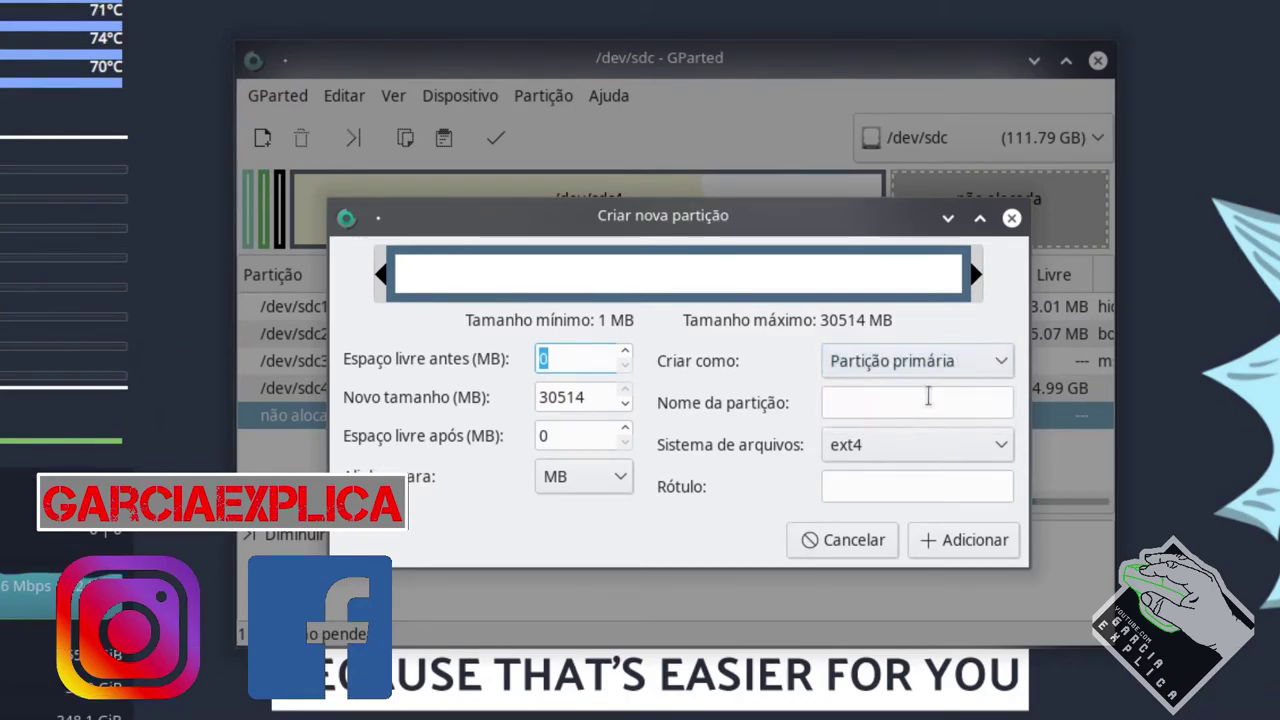
left_click(940, 368)
left_click(935, 368)
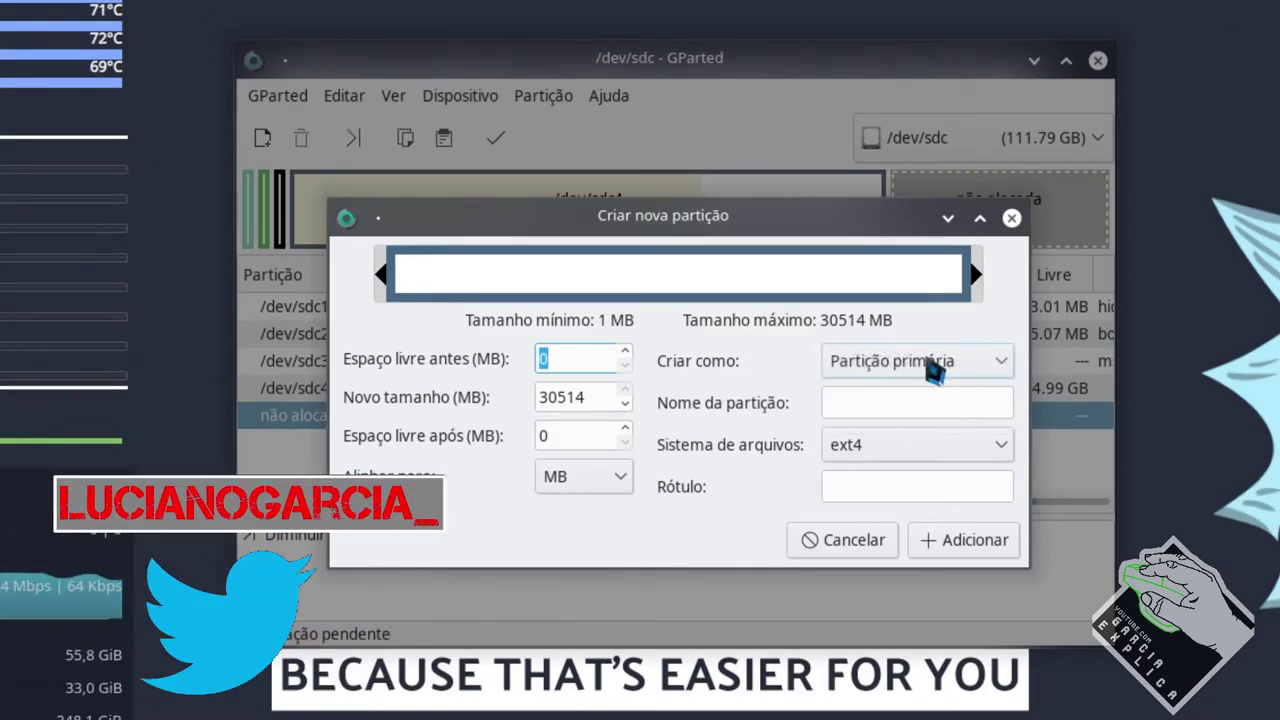
Review the file systems available for the new partition
left_click(891, 446)
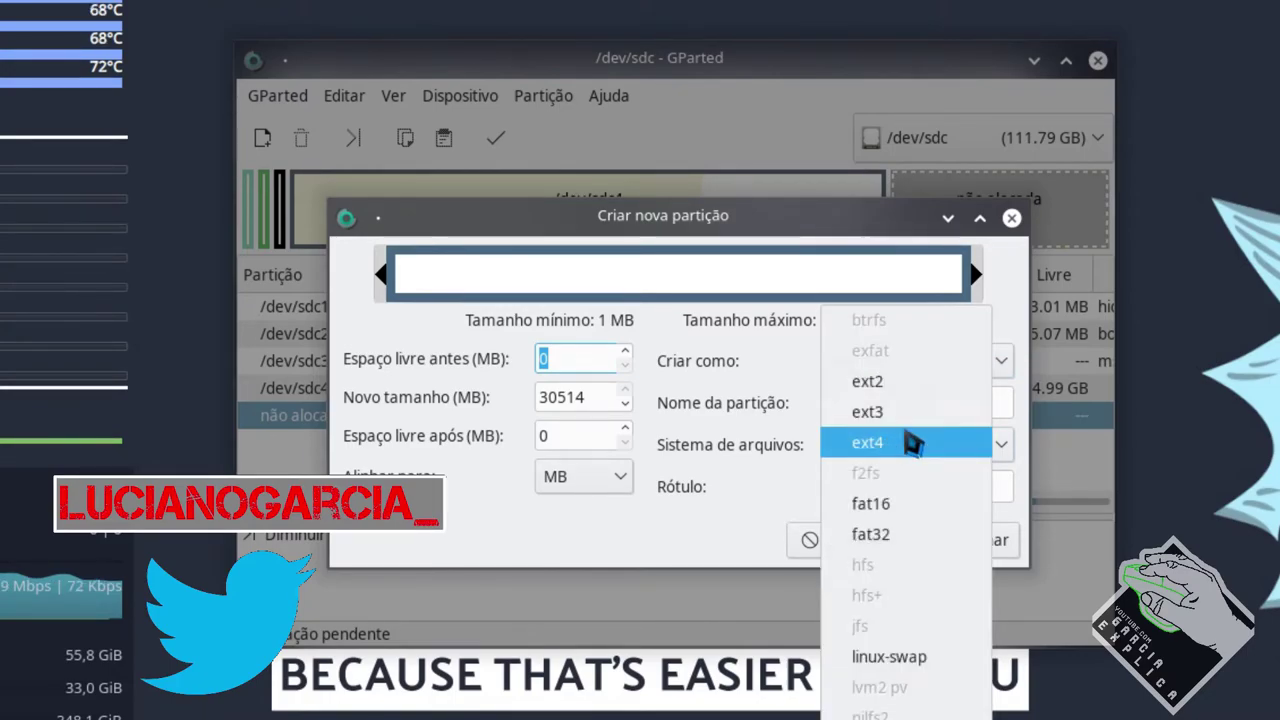
left_click(857, 380)
left_click(890, 368)
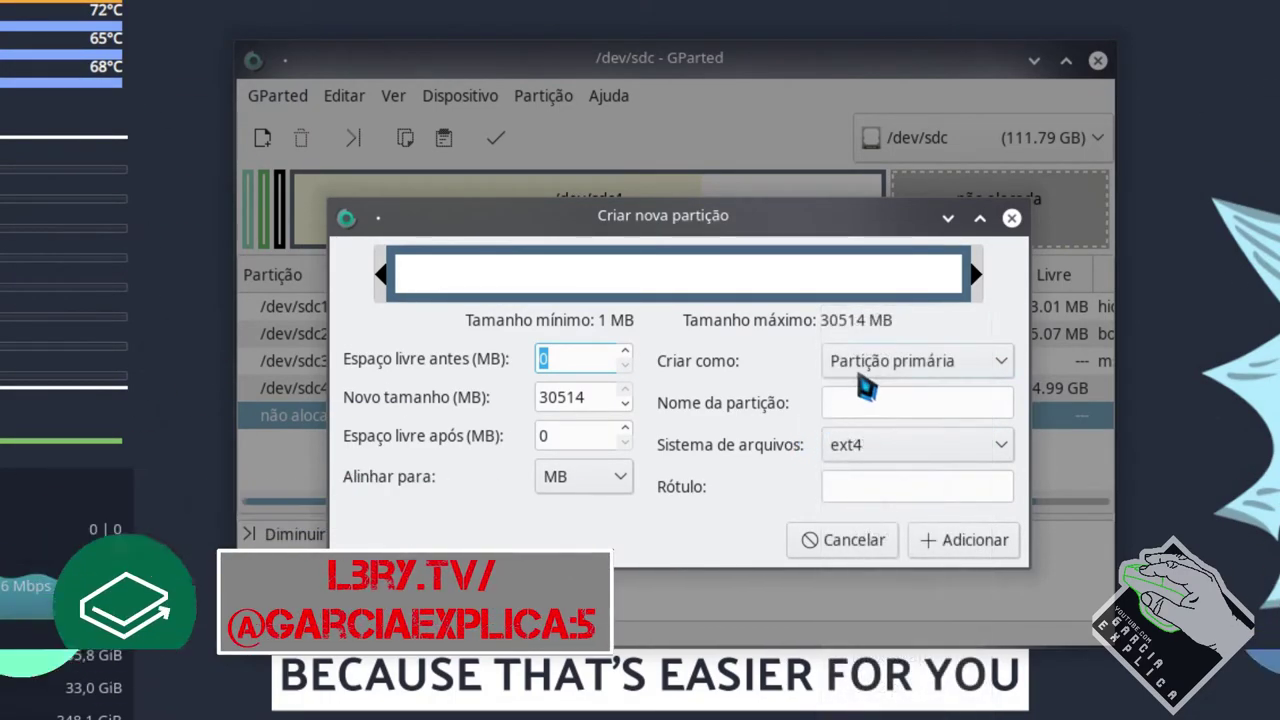
left_click(792, 368)
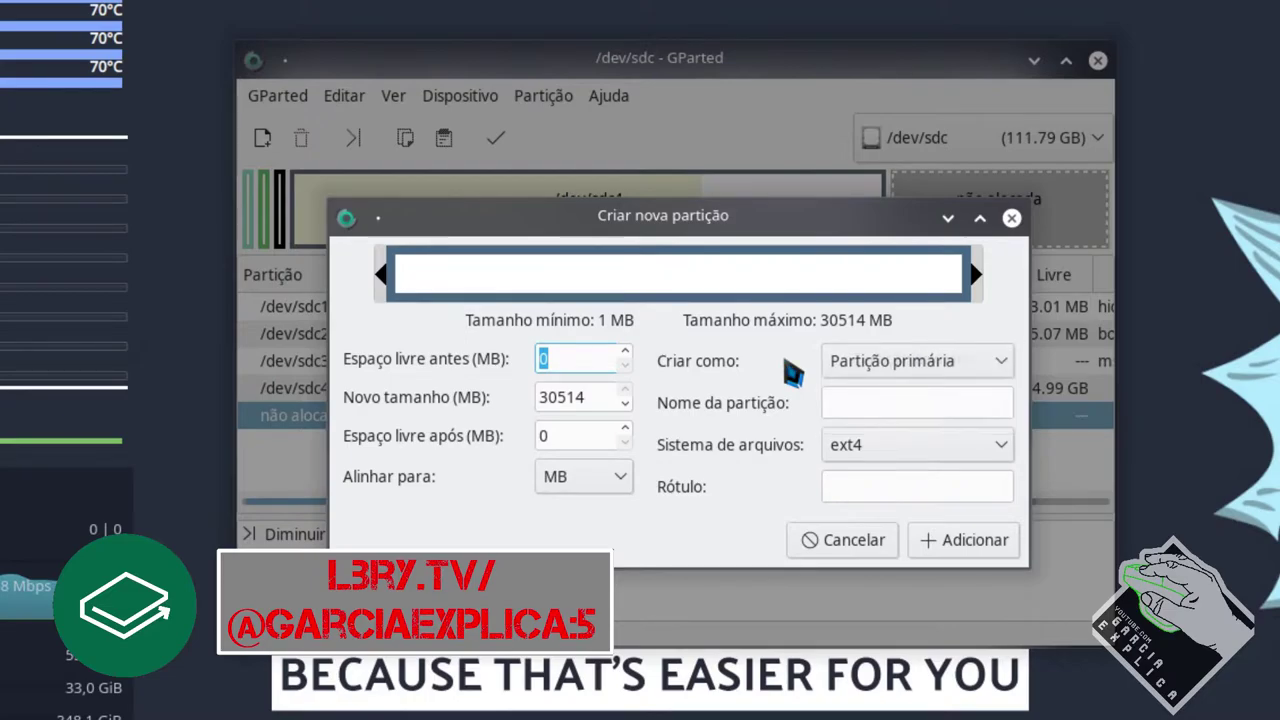
Queue a new 30514 MB ntfs partition as Partição primária in the unallocated space after /dev/sdc4
left_click(857, 370)
left_click(833, 452)
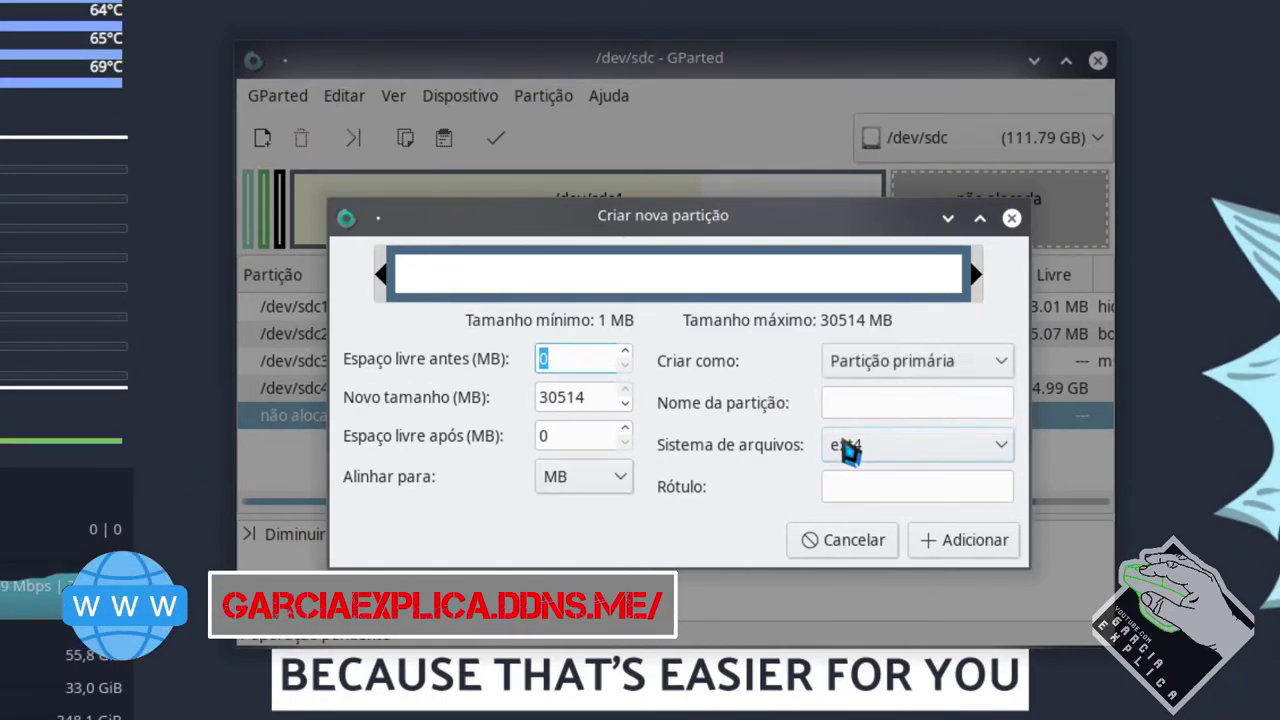
left_click(848, 452)
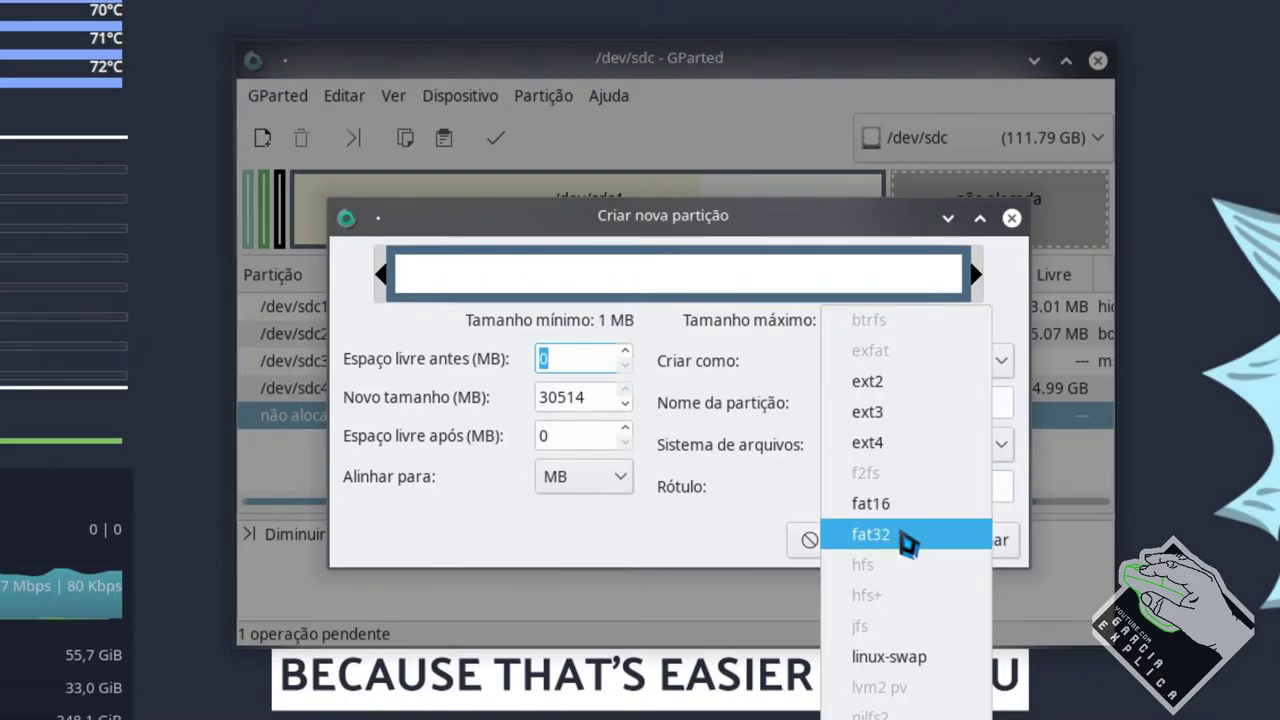
key("Return")
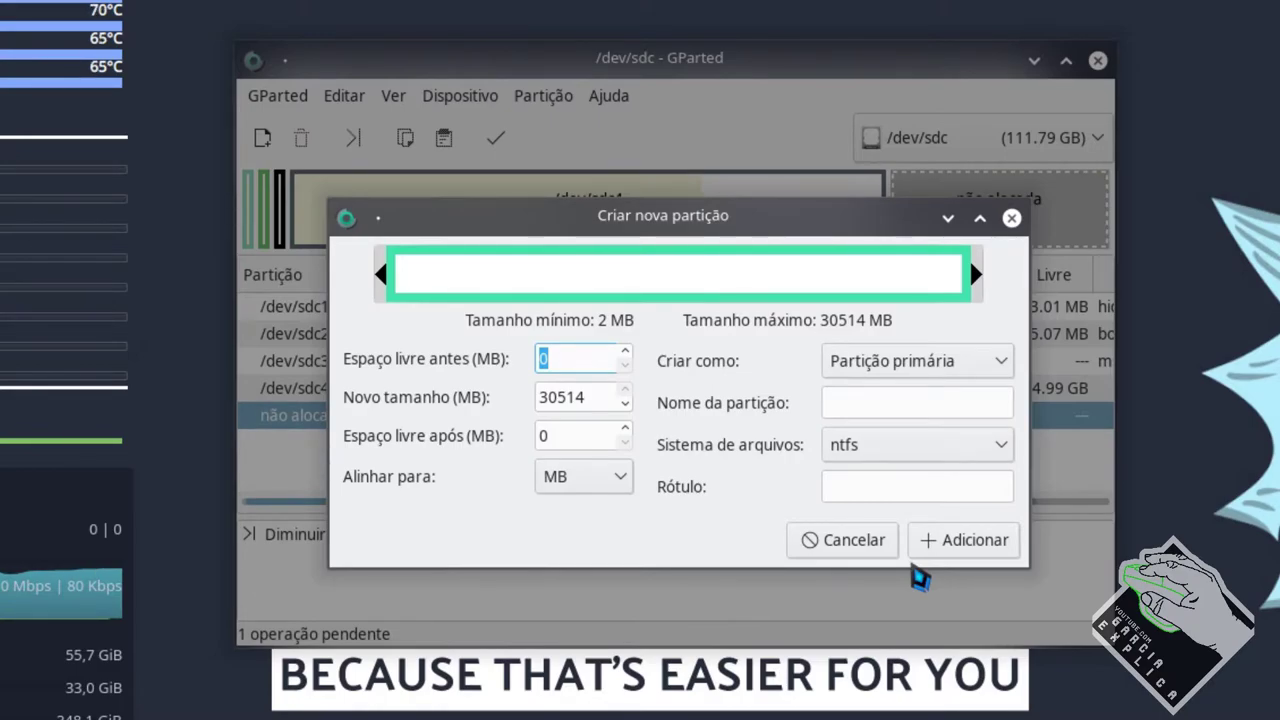
left_click(965, 542)
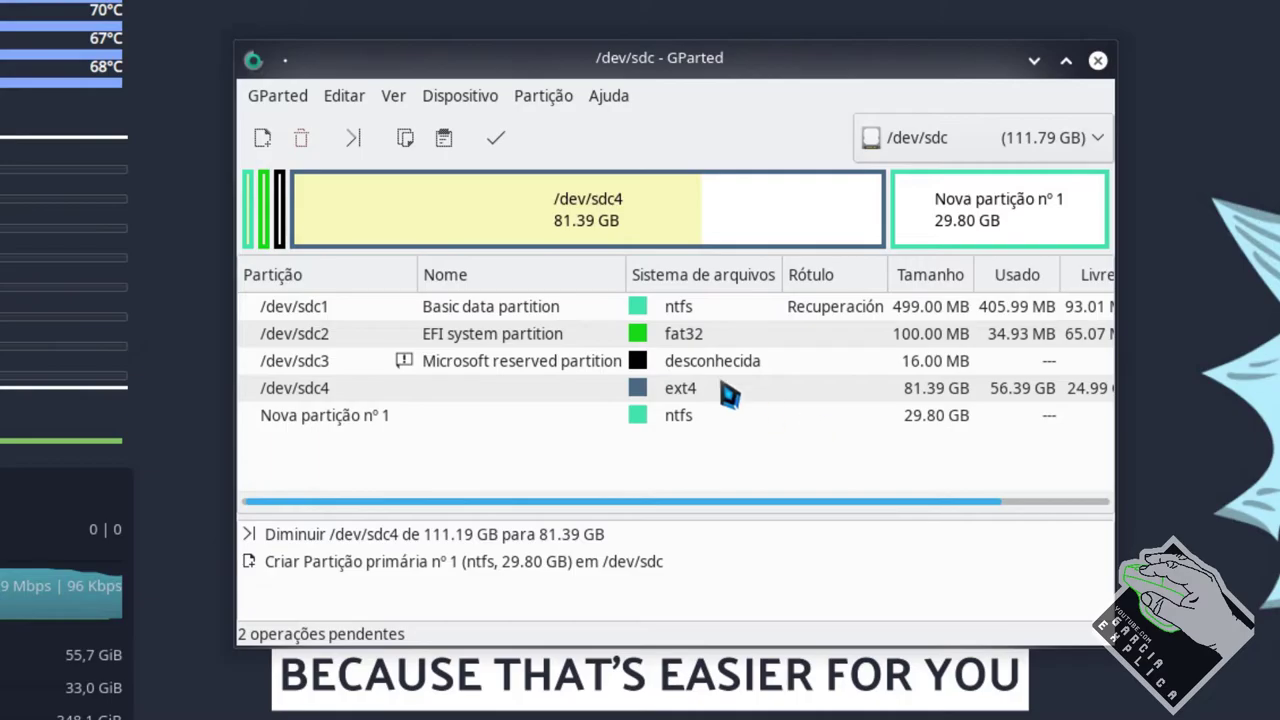
Review the confirmation for applying the pending shrink and partition creation on /dev/sdc, cancelling it both times
left_click(497, 145)
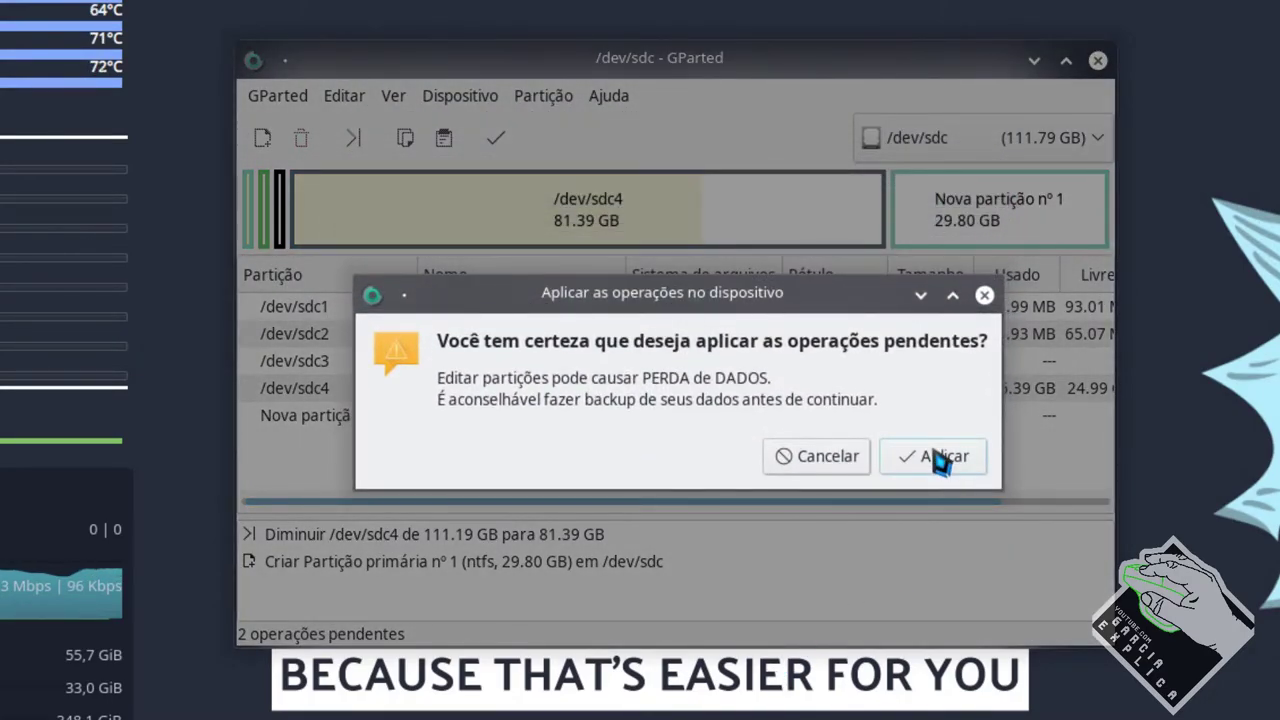
left_click(848, 458)
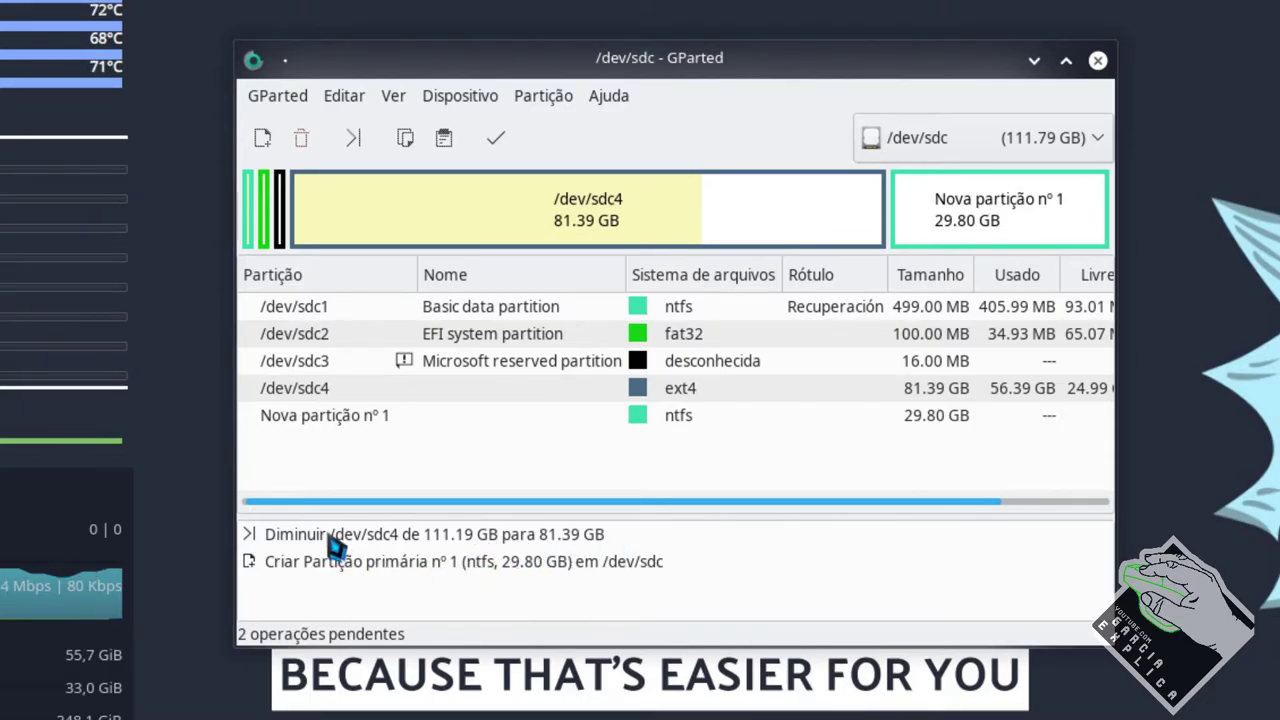
left_click(496, 141)
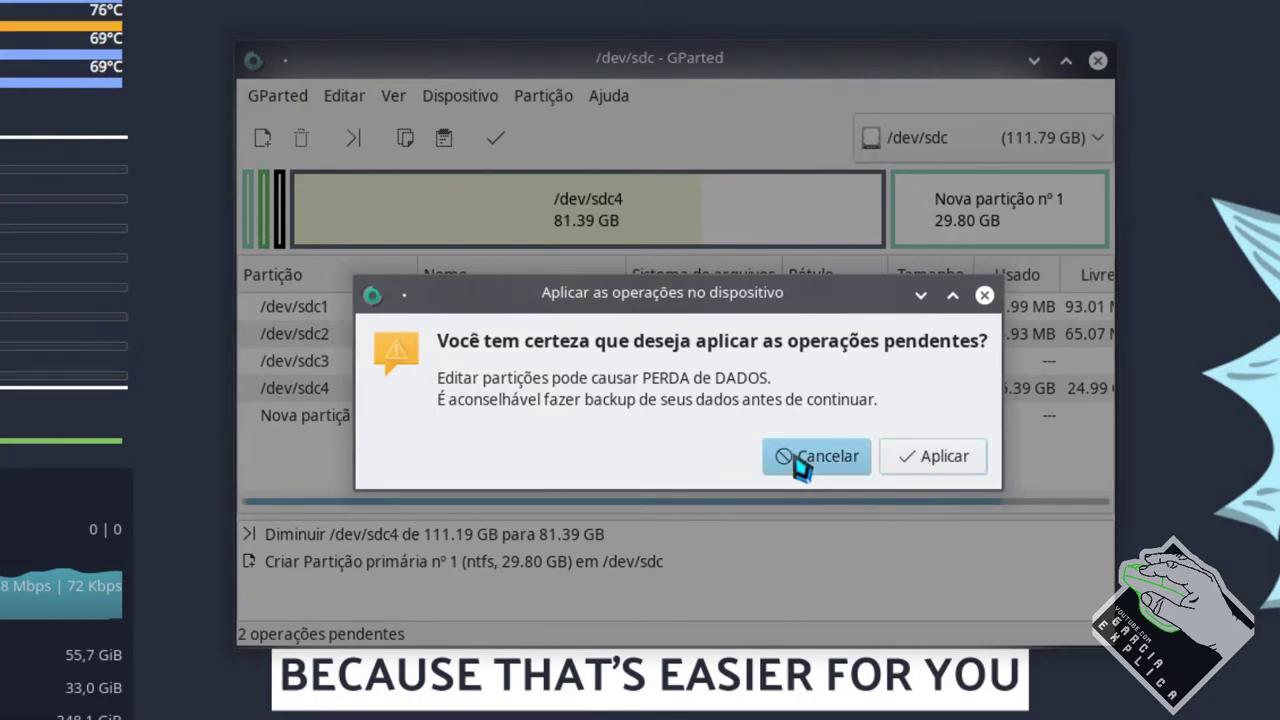
left_click(800, 458)
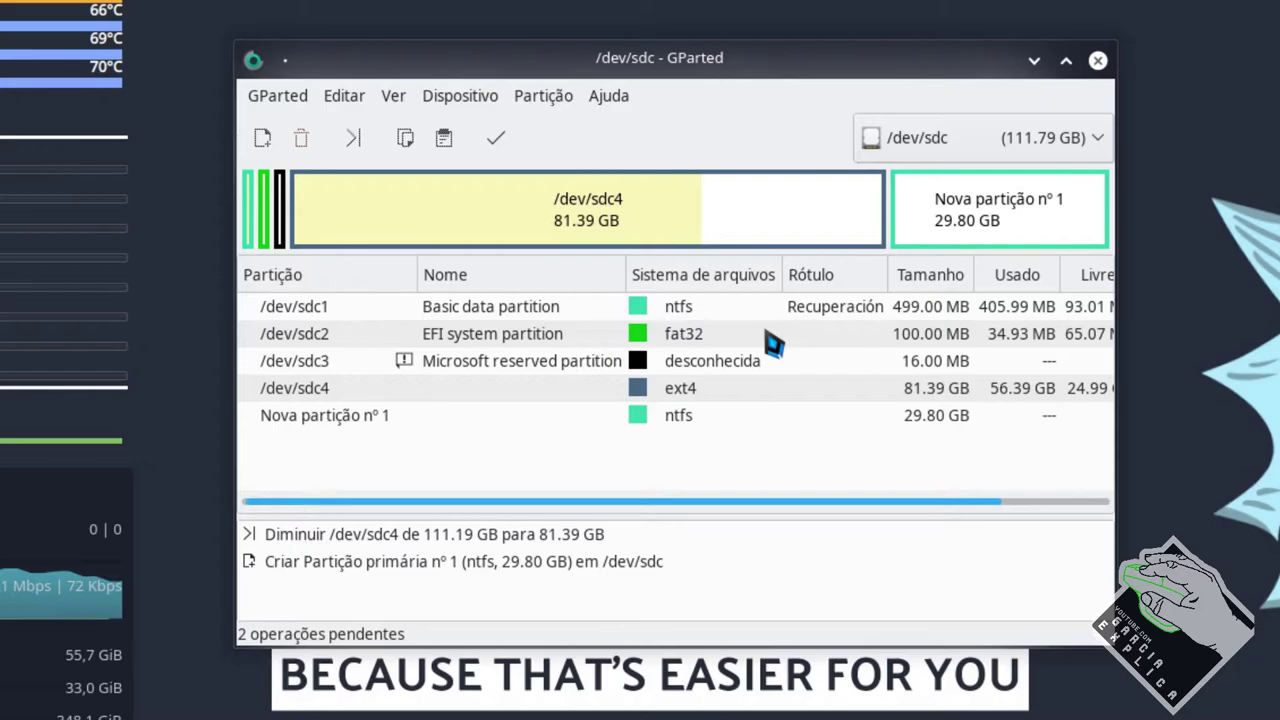
Compare /dev/sdc4 with the adjacent new ntfs partition in the disk layout, selecting each in turn
left_click(808, 236)
left_click(930, 234)
left_click(822, 237)
left_click(965, 232)
left_click(851, 221)
left_click(948, 228)
left_click(795, 222)
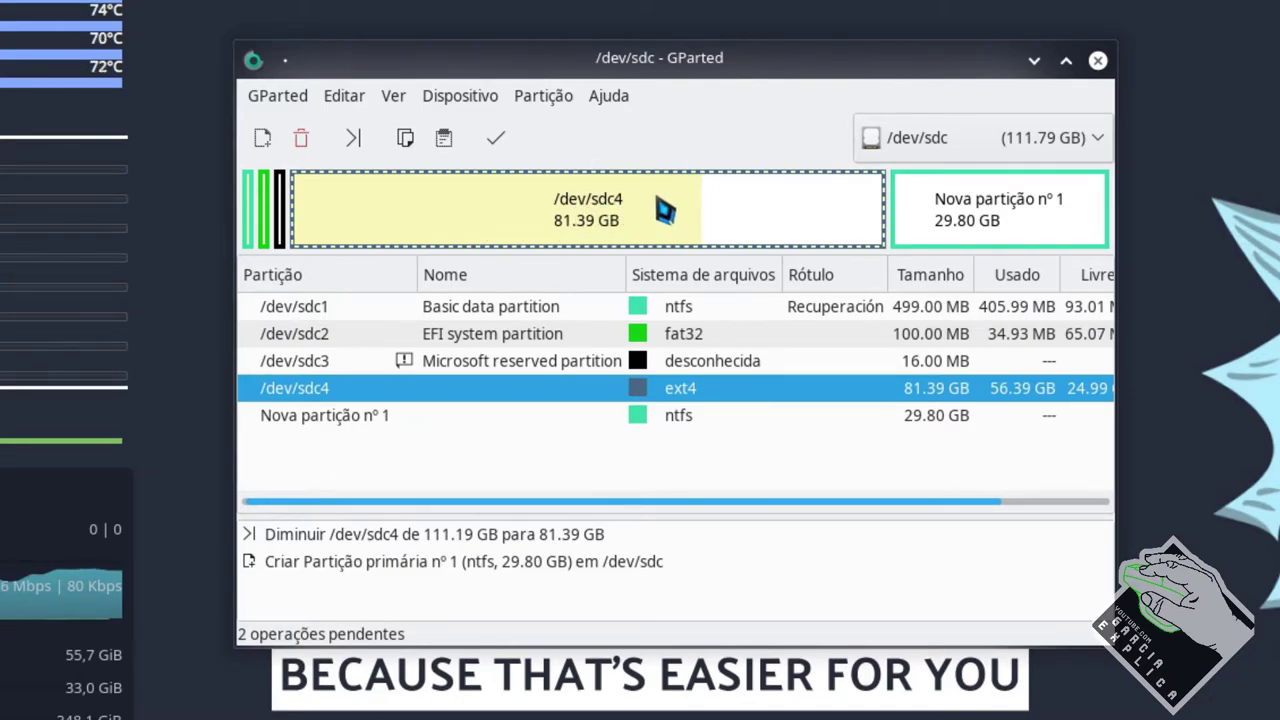
left_click(950, 224)
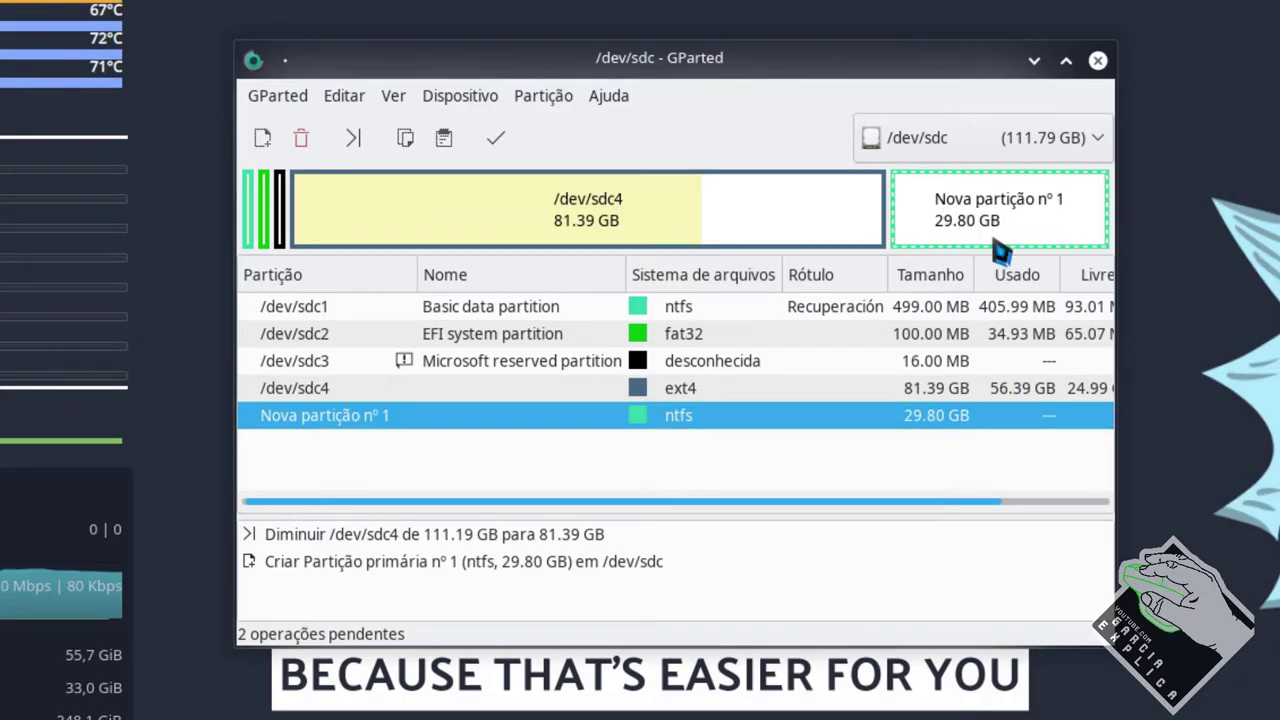
left_click(772, 241)
left_click(930, 240)
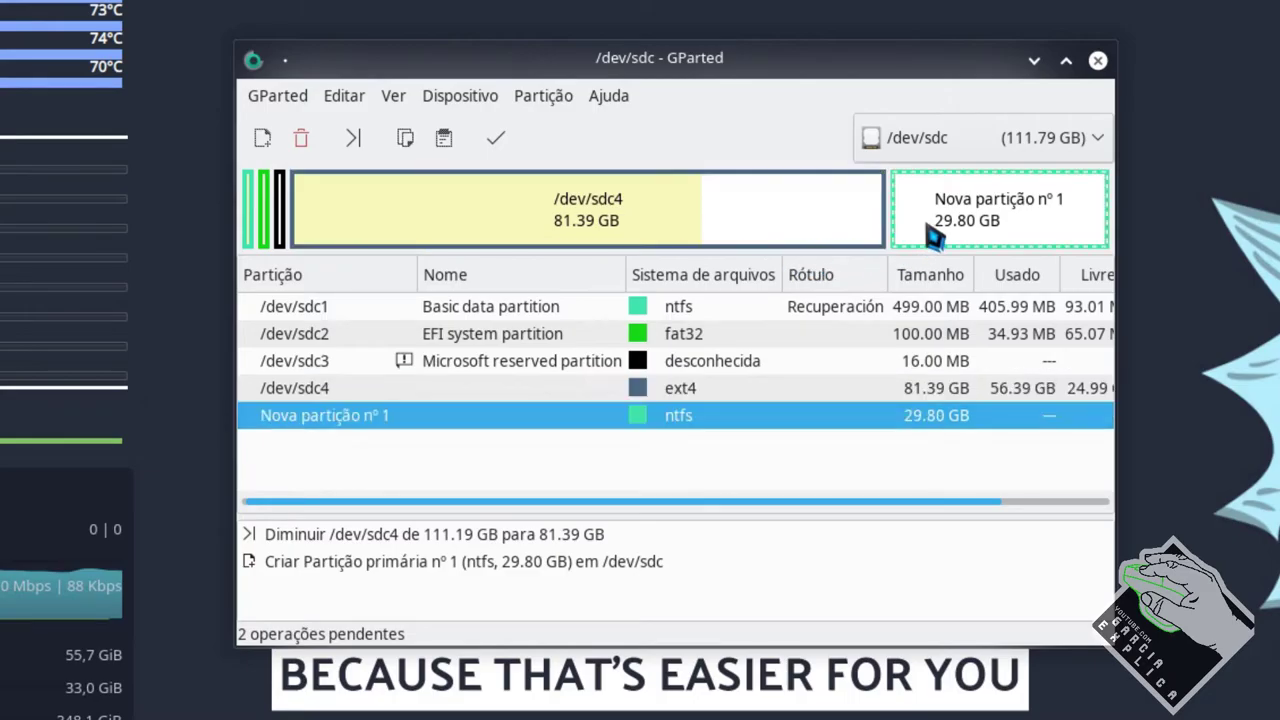
right_click(950, 214)
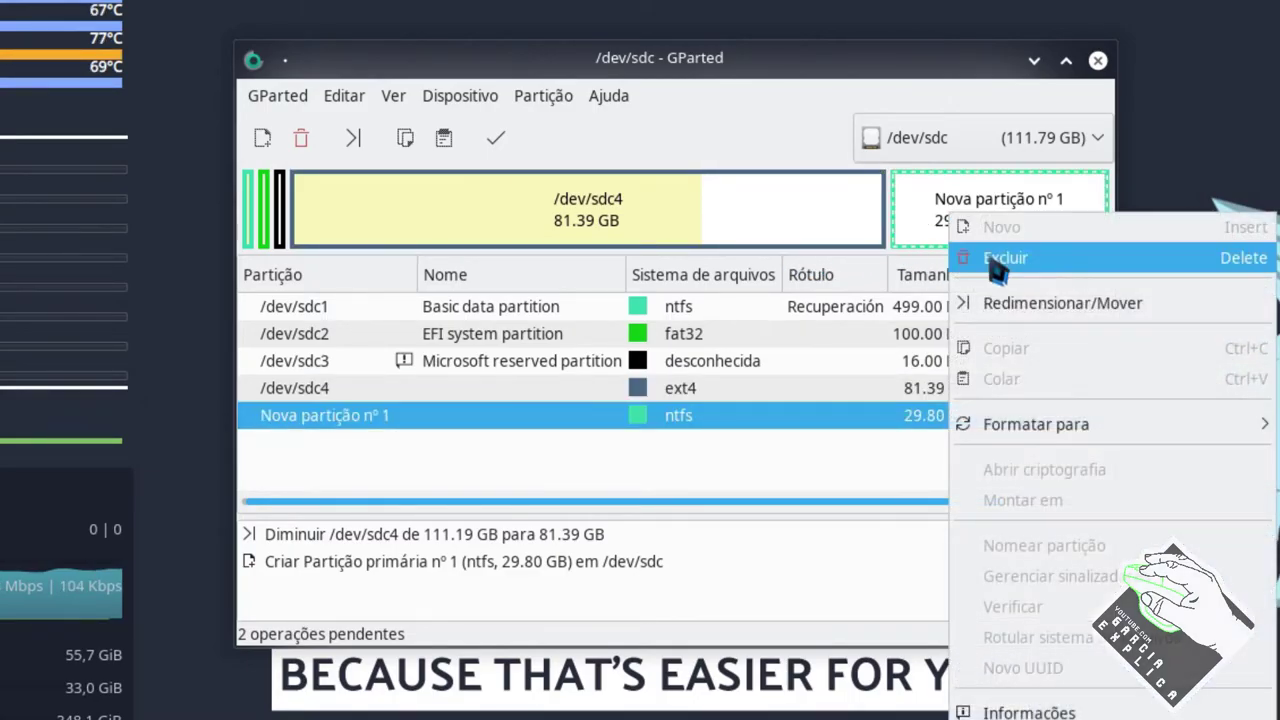
left_click(995, 302)
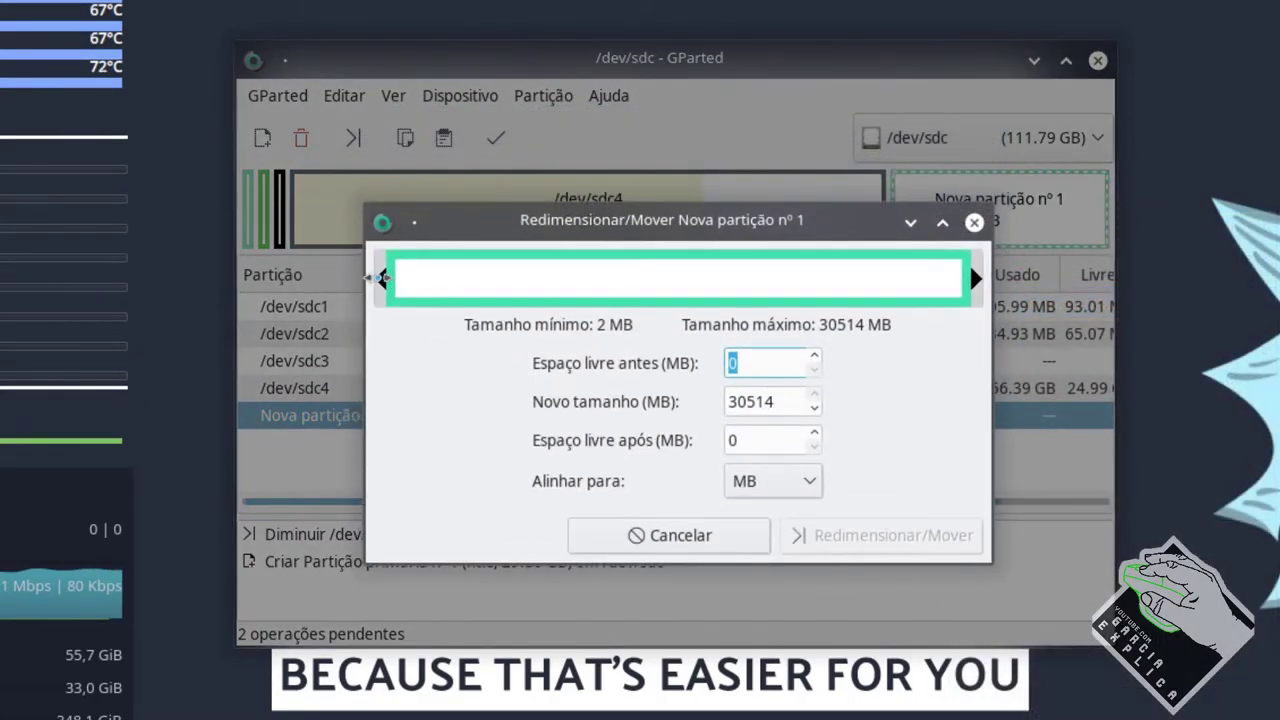
left_click_drag(530, 220, 955, 365)
left_click(975, 356)
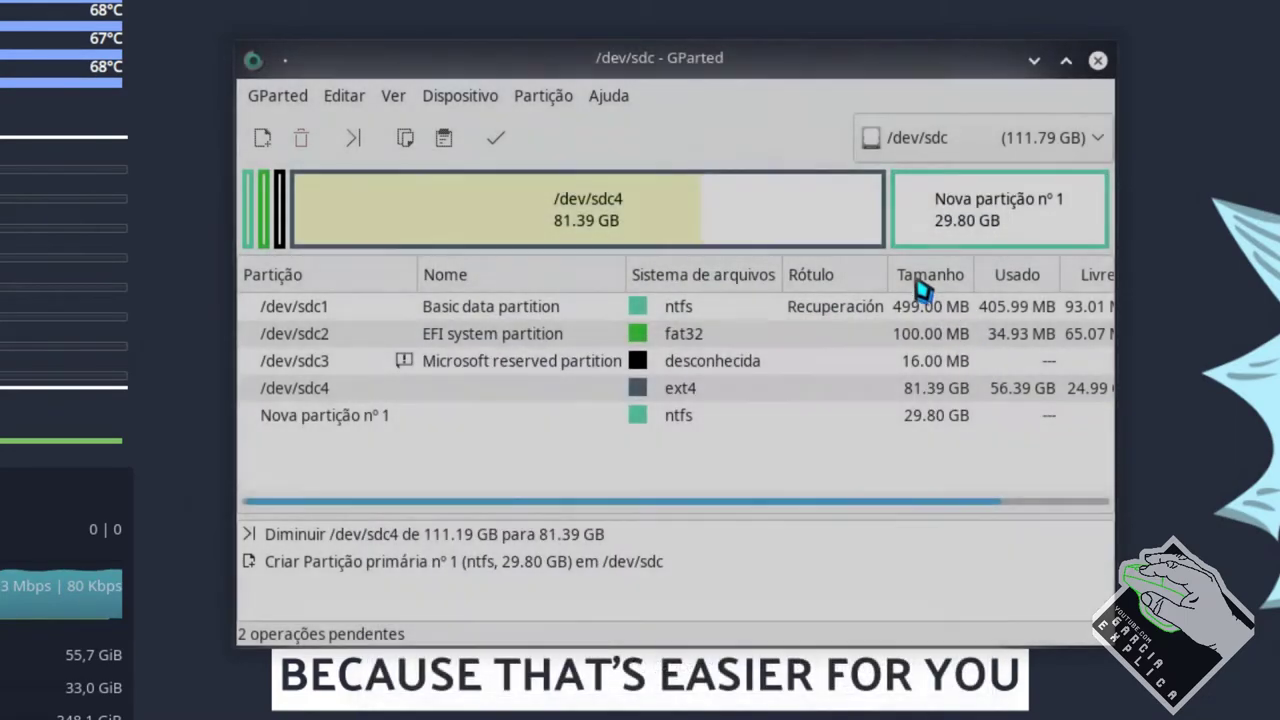
Resize the new ntfs partition to about 20.92 GB, leaving about 8.88 GB unallocated before it
left_click(886, 215)
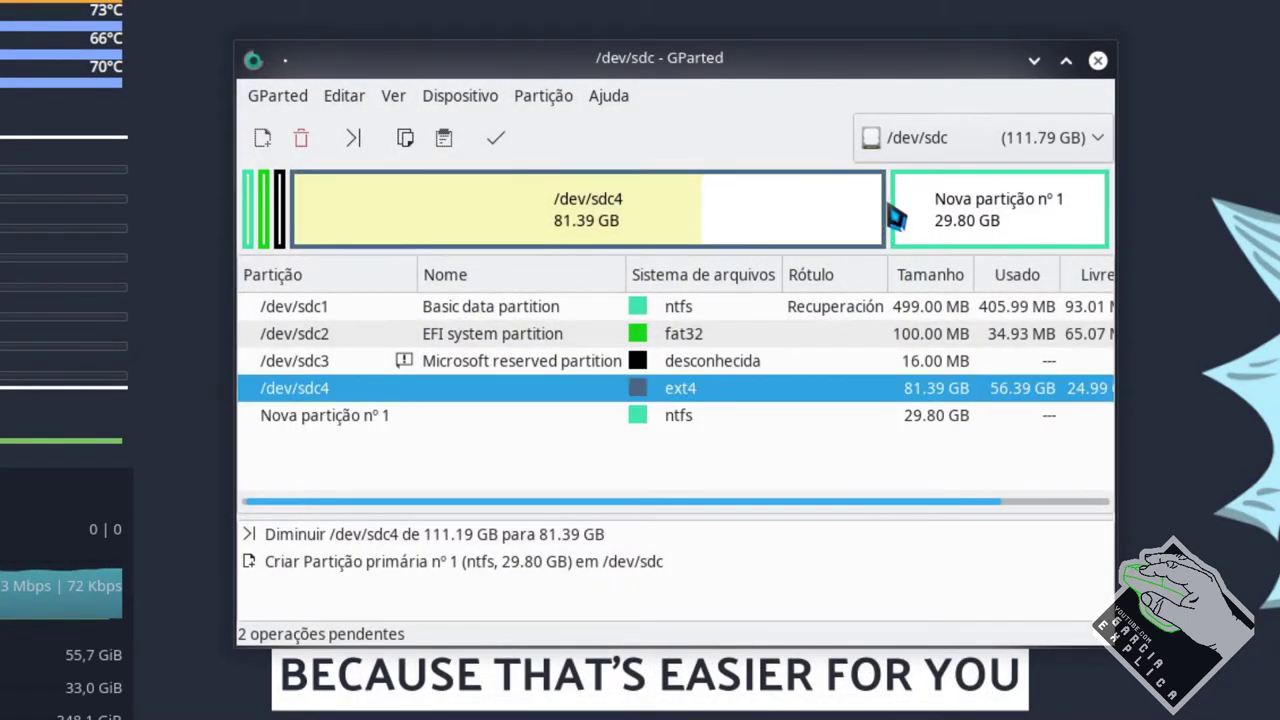
left_click(918, 205)
right_click(930, 215)
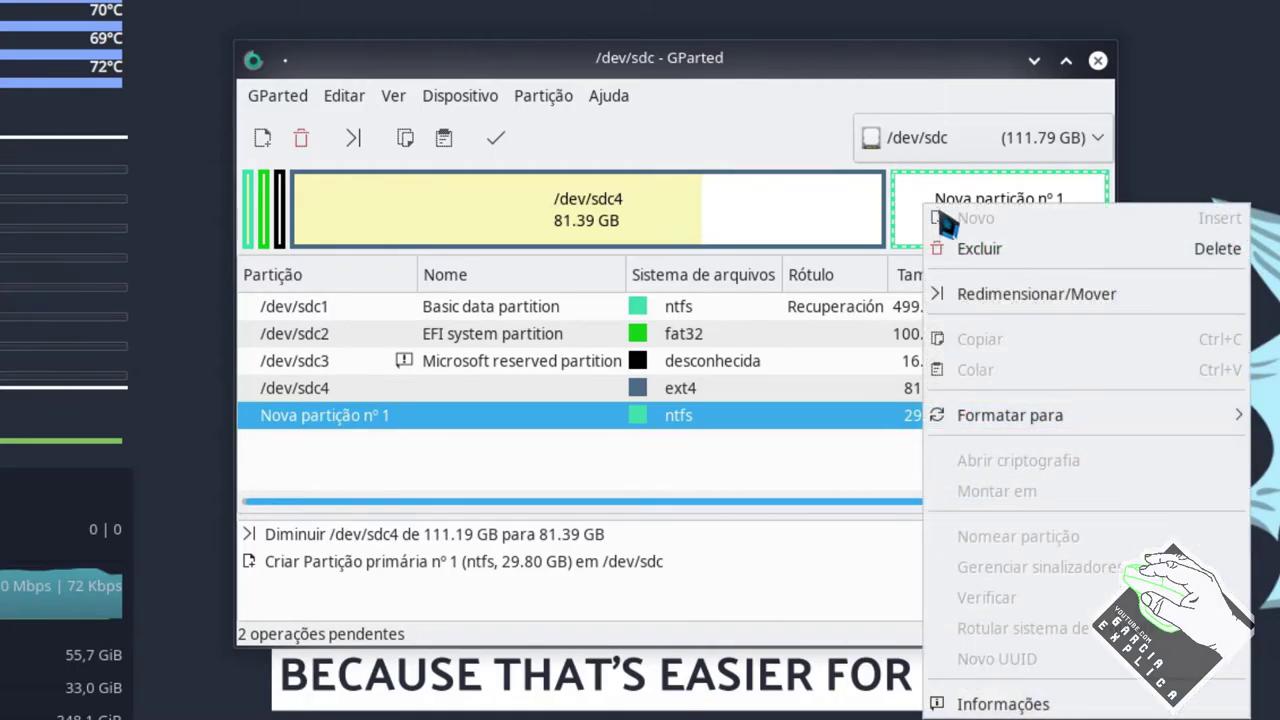
left_click(972, 292)
left_click_drag(388, 273, 580, 310)
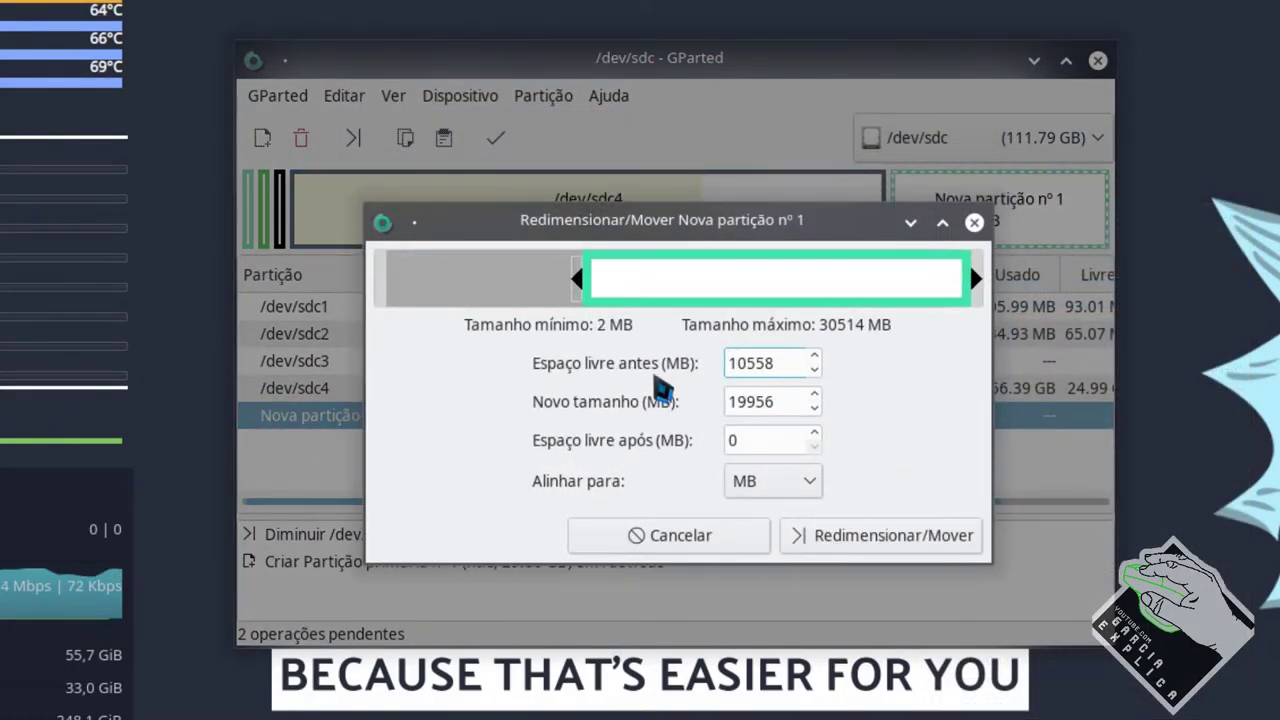
left_click_drag(746, 363, 798, 363)
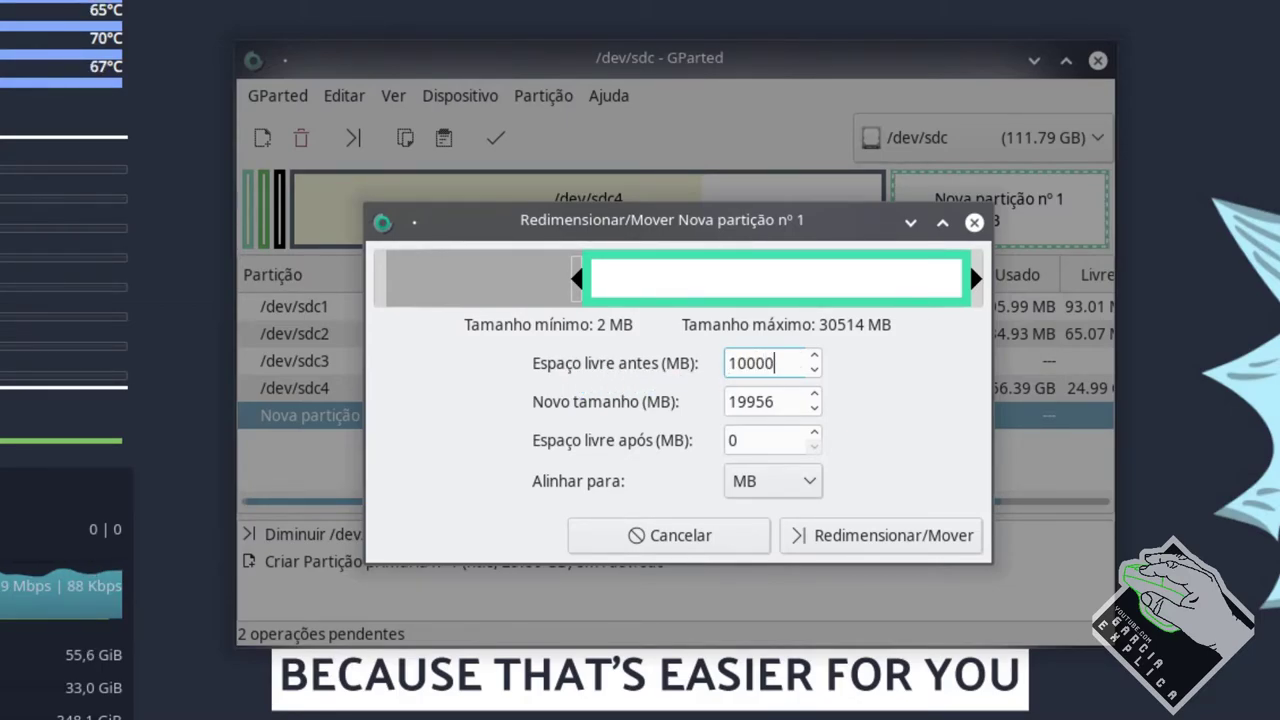
mouse_move(576, 296)
left_mouse_down()
mouse_move(522, 311)
mouse_move(561, 306)
left_mouse_up()
left_click(808, 532)
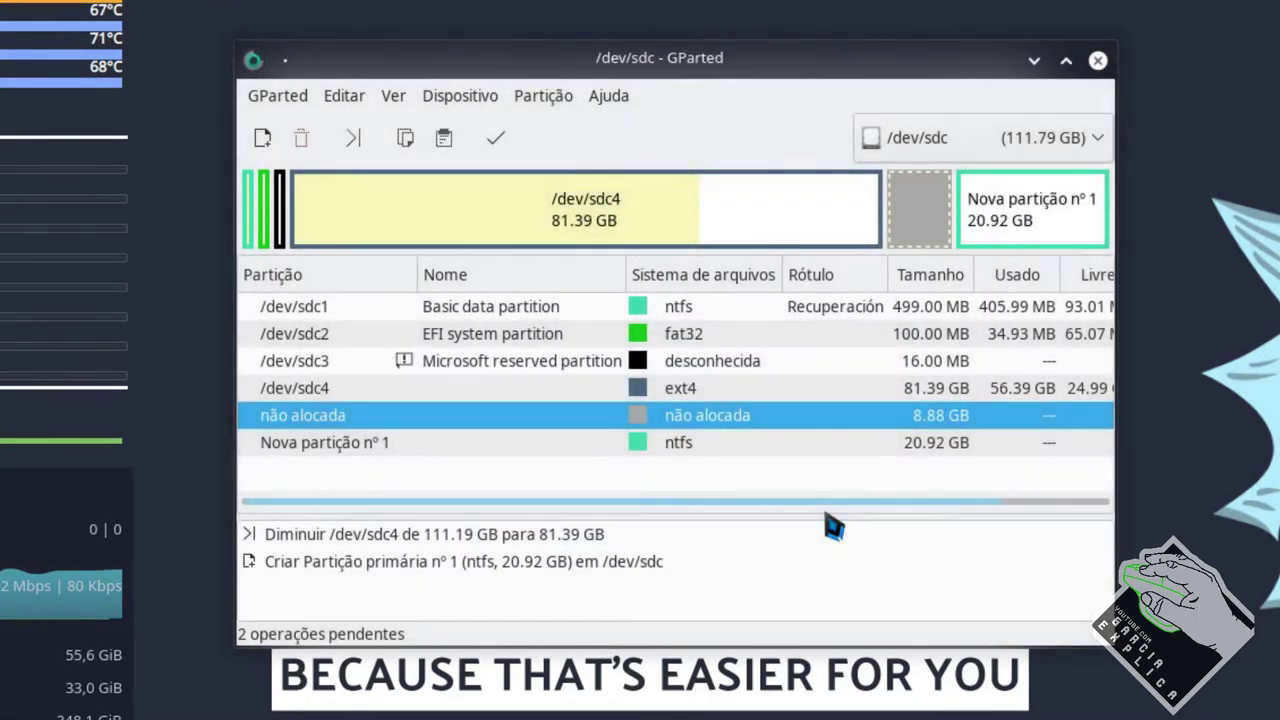
Extend /dev/sdc4 over the unallocated space after it, to 92436 MB, and queue the resize
left_click(809, 230)
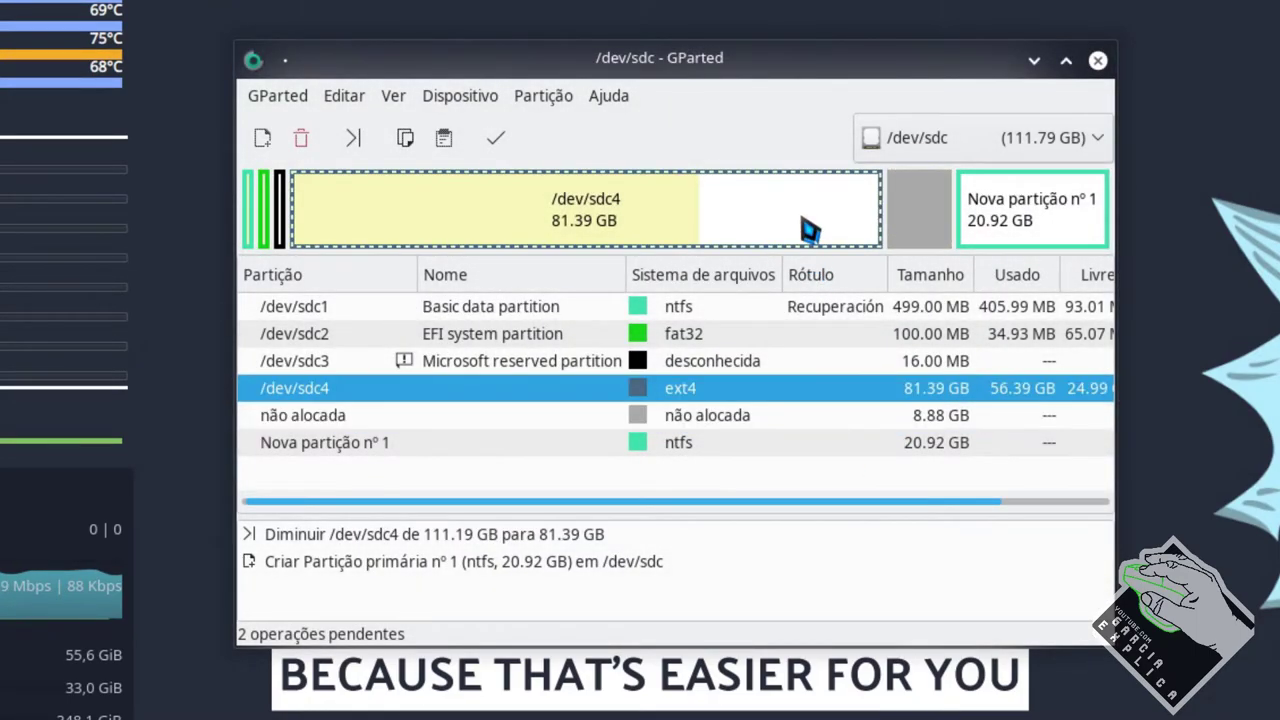
right_click(809, 230)
left_click(857, 300)
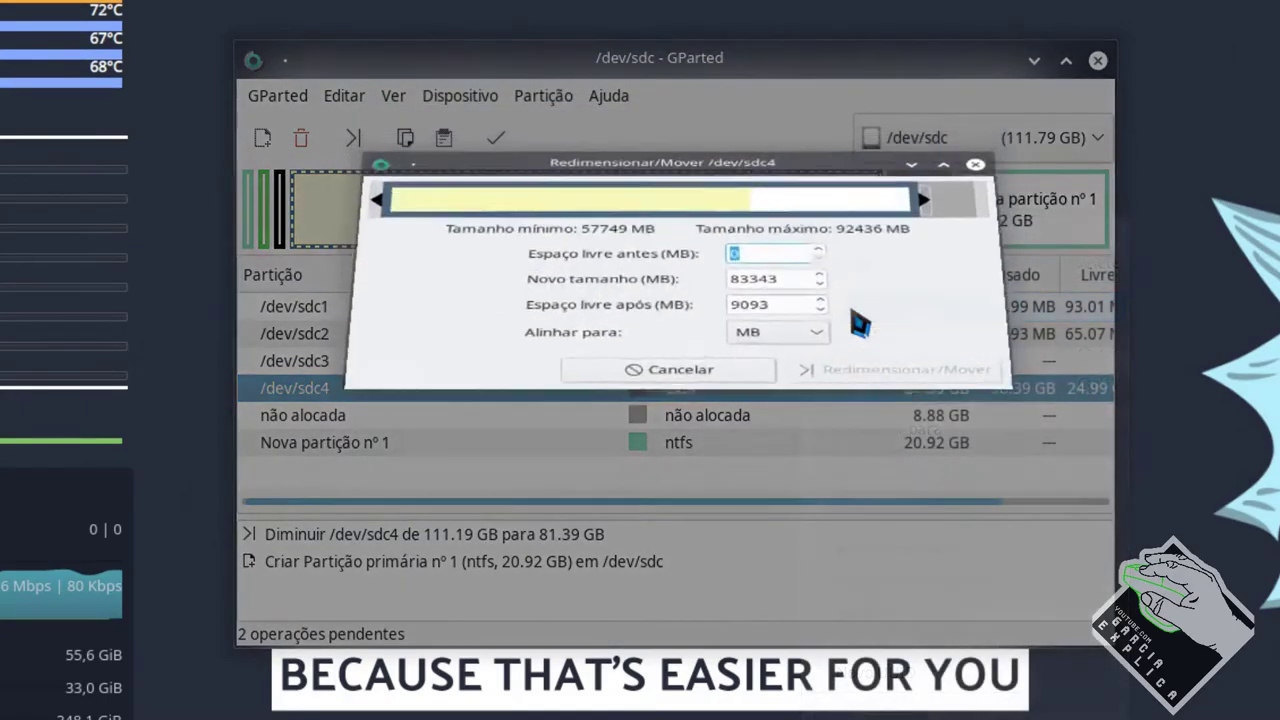
left_click_drag(900, 288, 926, 286)
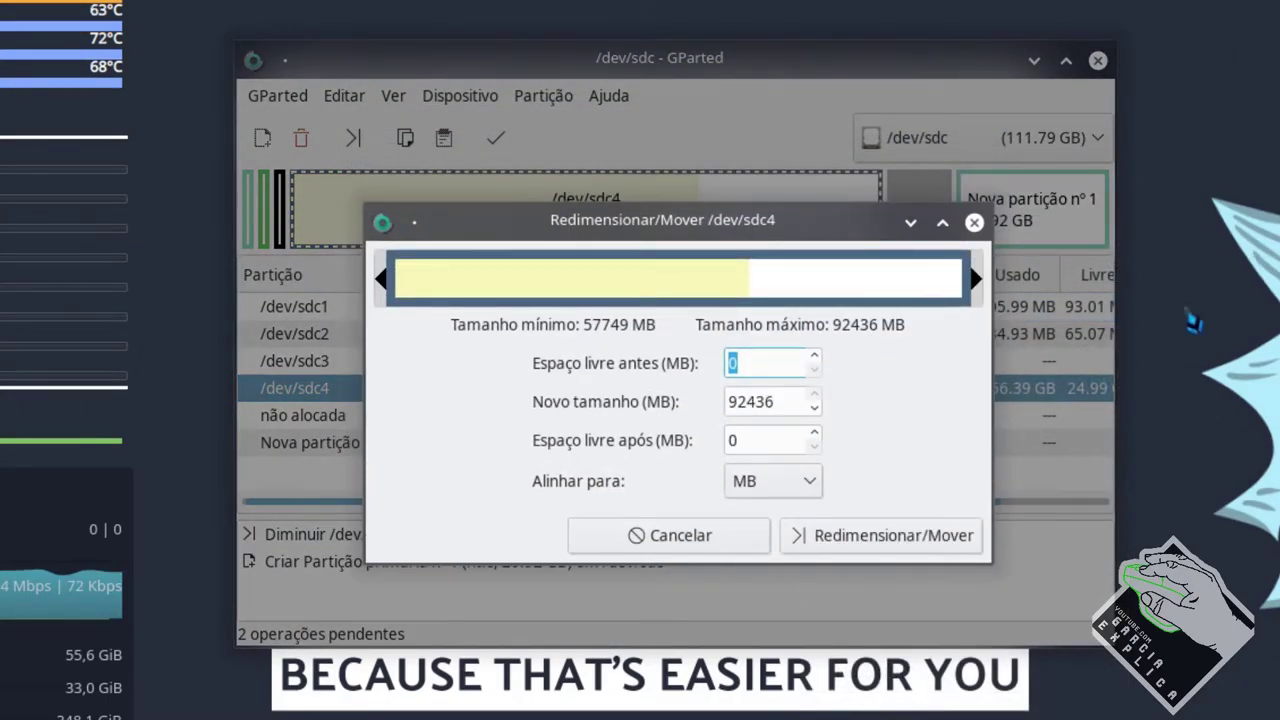
left_click(893, 535)
Examine the rearranged layout of /dev/sdc, checking the small first partitions, /dev/sdc4 and the new ntfs partition
left_click(905, 234)
left_click(978, 232)
left_click(922, 228)
left_click(280, 218)
left_click(402, 218)
left_click(278, 216)
left_click(664, 220)
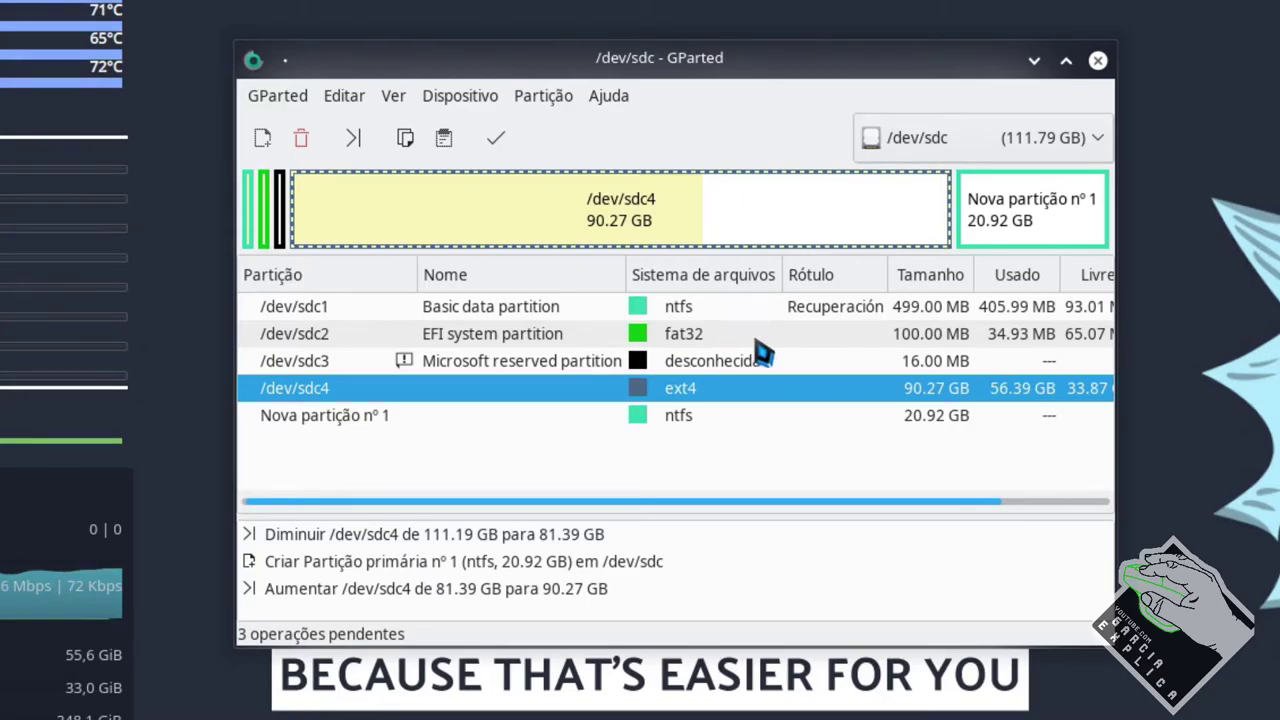
left_click(992, 232)
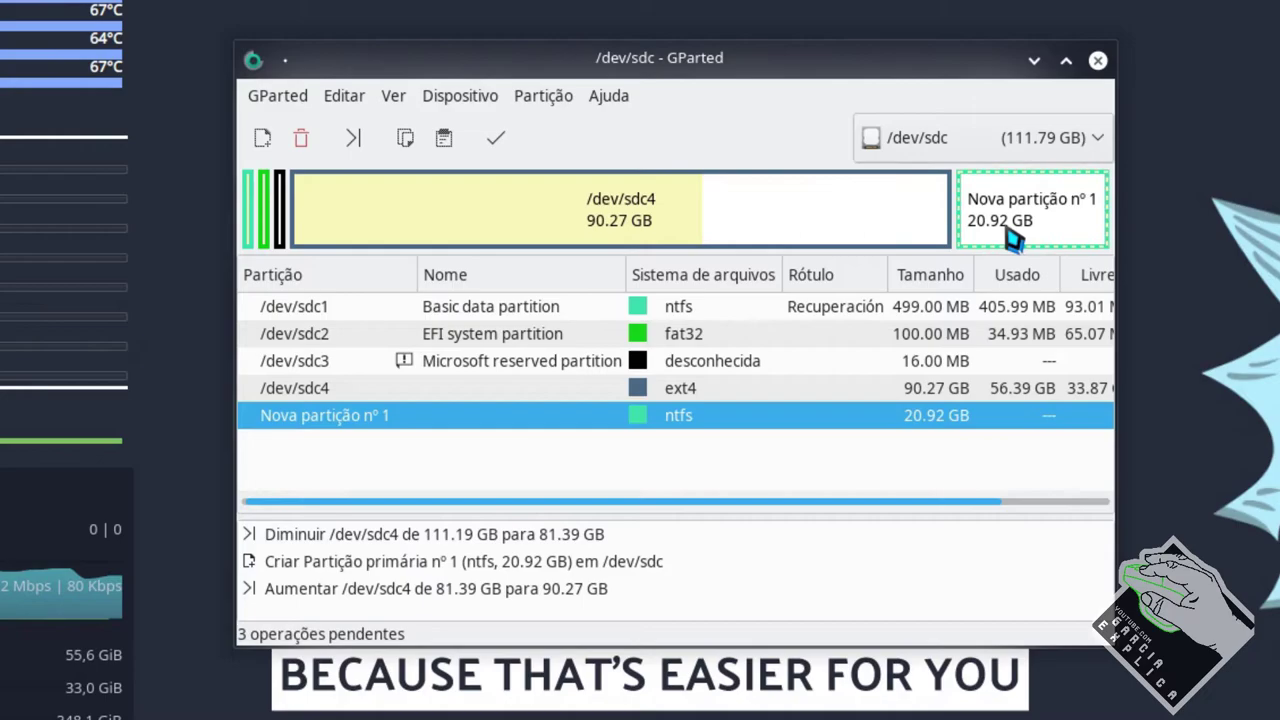
left_click(830, 216)
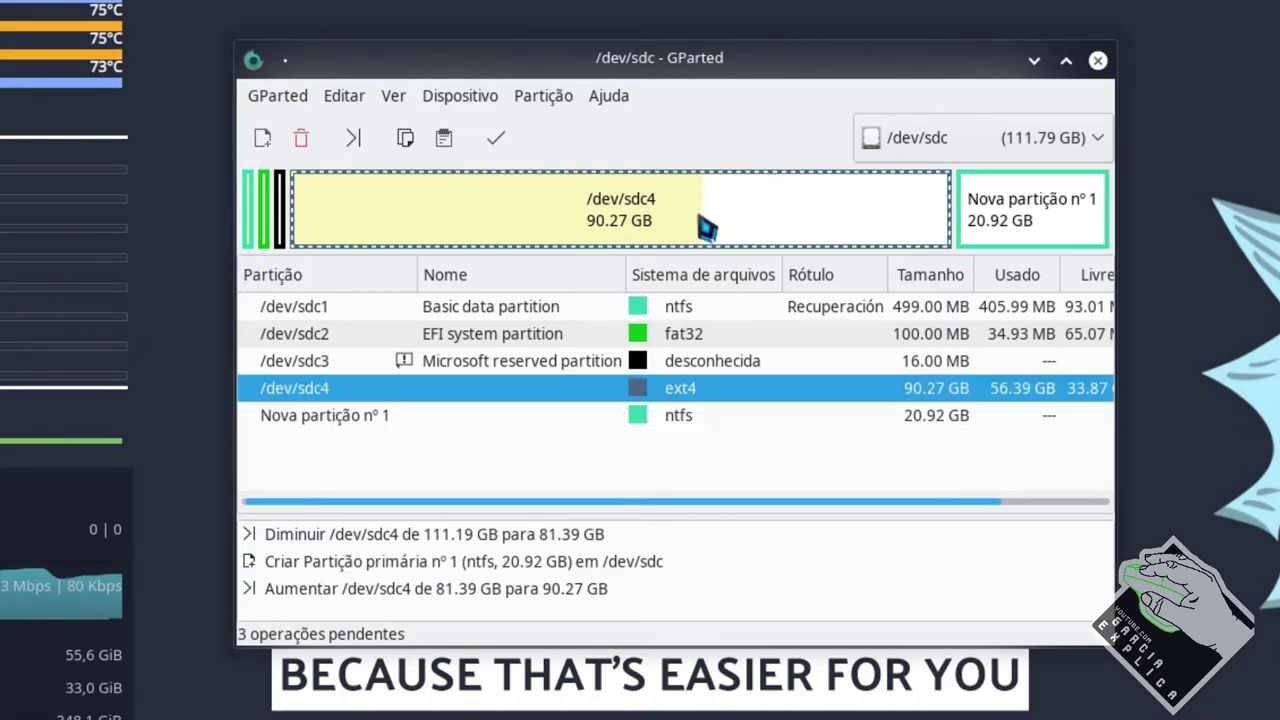
Delete the new ntfs partition after /dev/sdc4
left_click(1043, 234)
right_click(1043, 234)
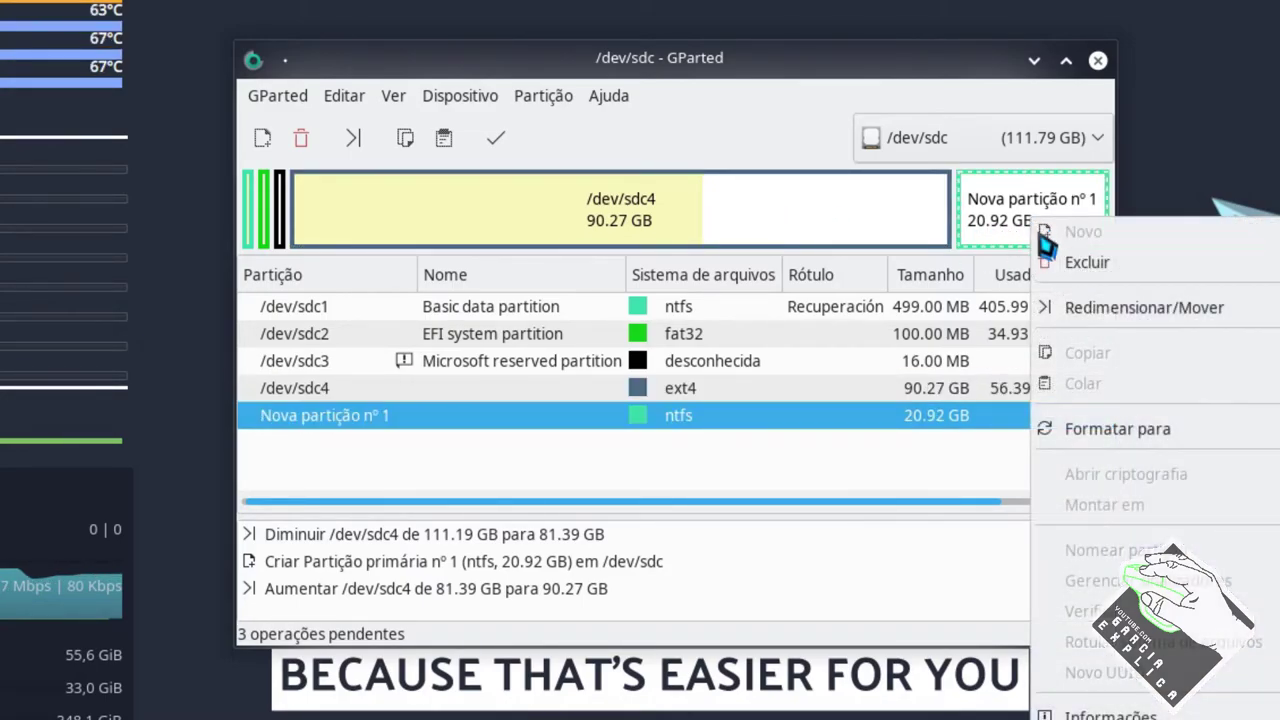
left_click(1080, 262)
Extend /dev/sdc4 over all remaining unallocated space, to the maximum size of 113857 MB, and queue the resize
right_click(903, 210)
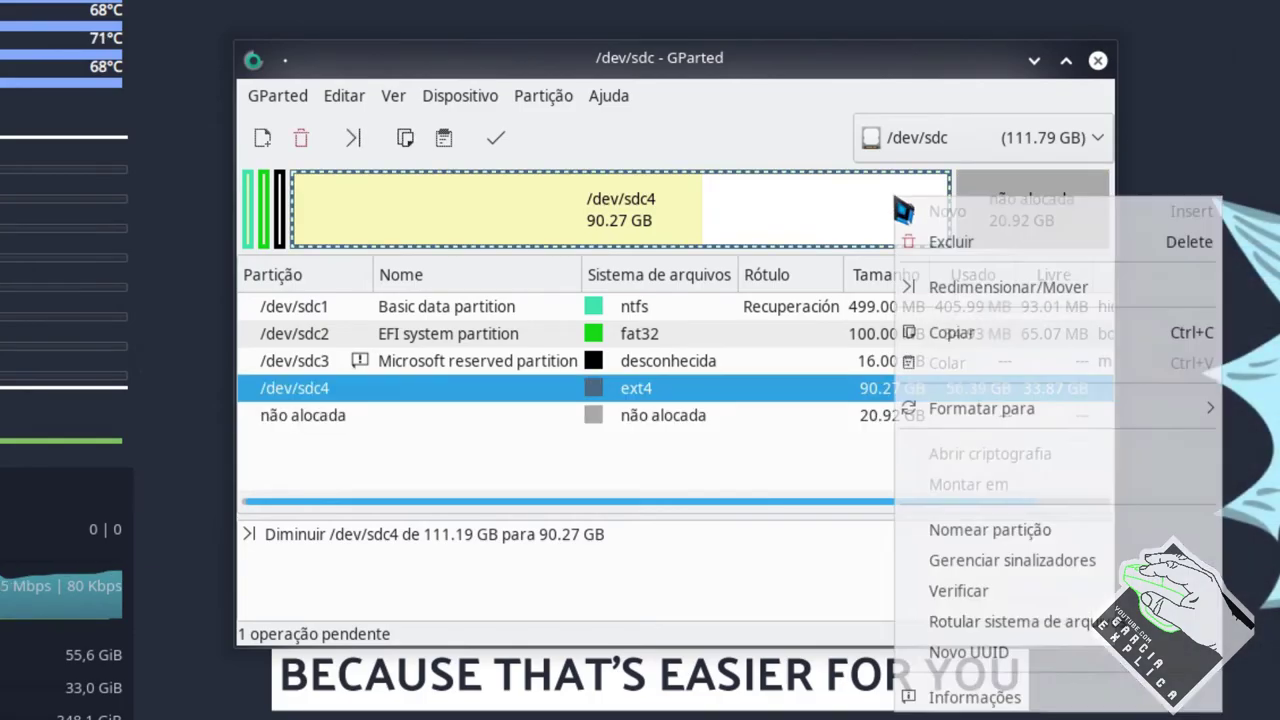
left_click(945, 286)
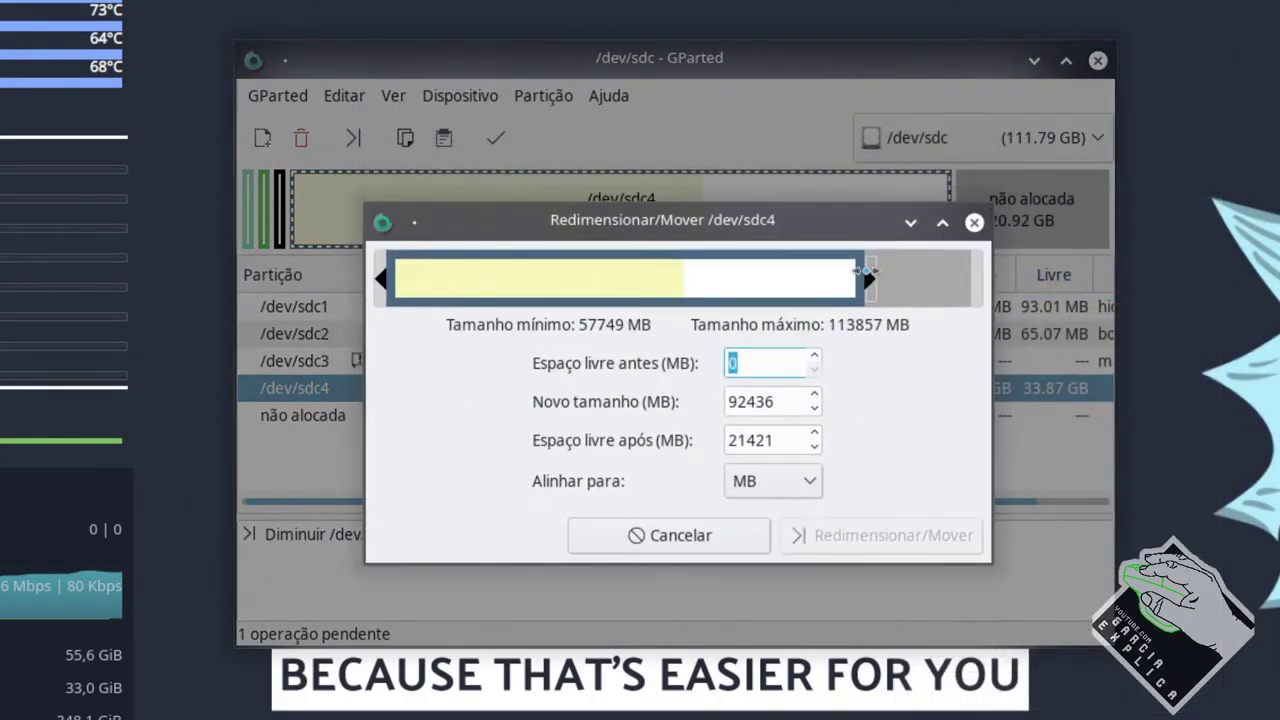
left_click_drag(866, 270, 975, 270)
left_click(835, 540)
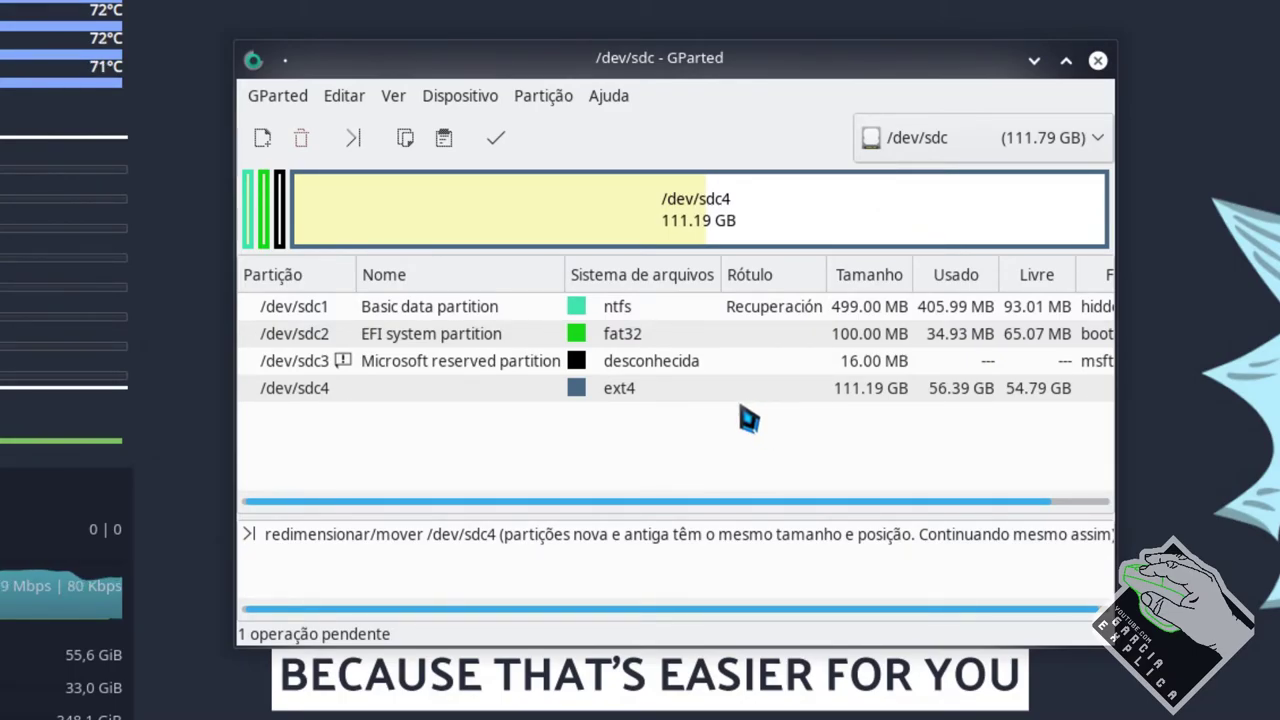
Review the apply confirmation for the pending /dev/sdc4 resize twice, cancelling it each time and keeping /dev/sdc4 selected
left_click(496, 139)
left_click(828, 458)
left_click(618, 238)
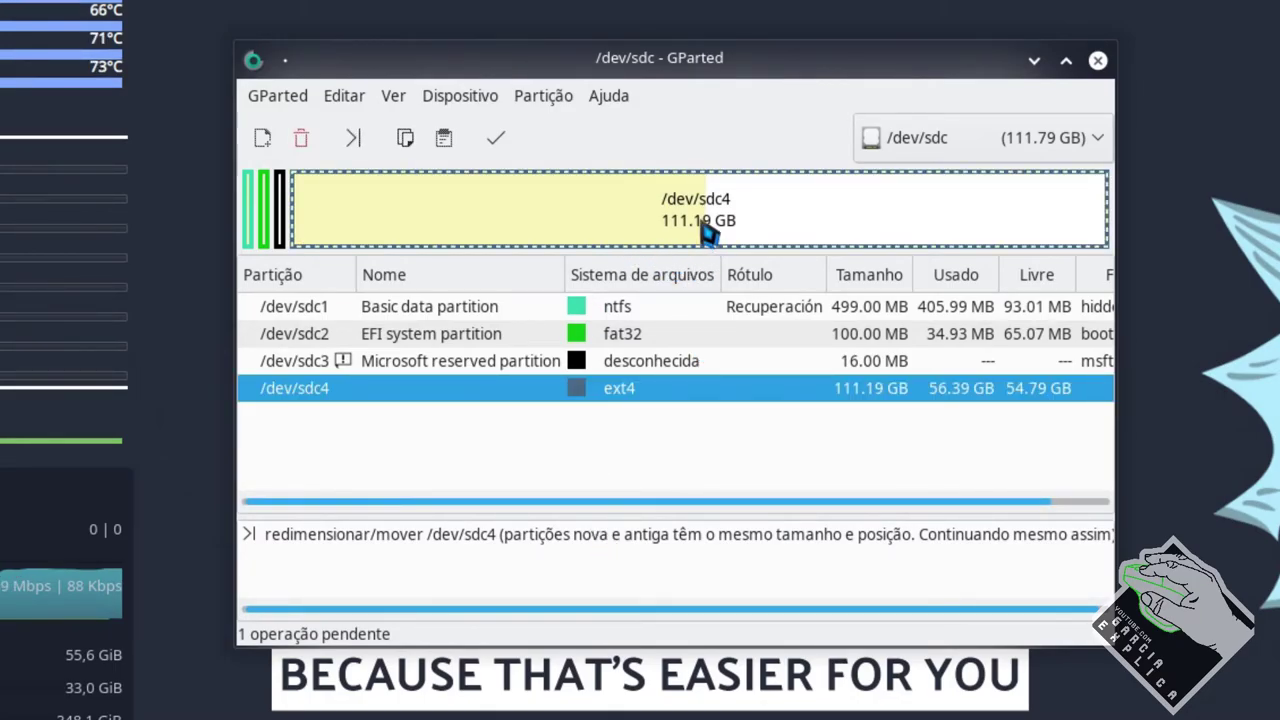
left_click(495, 137)
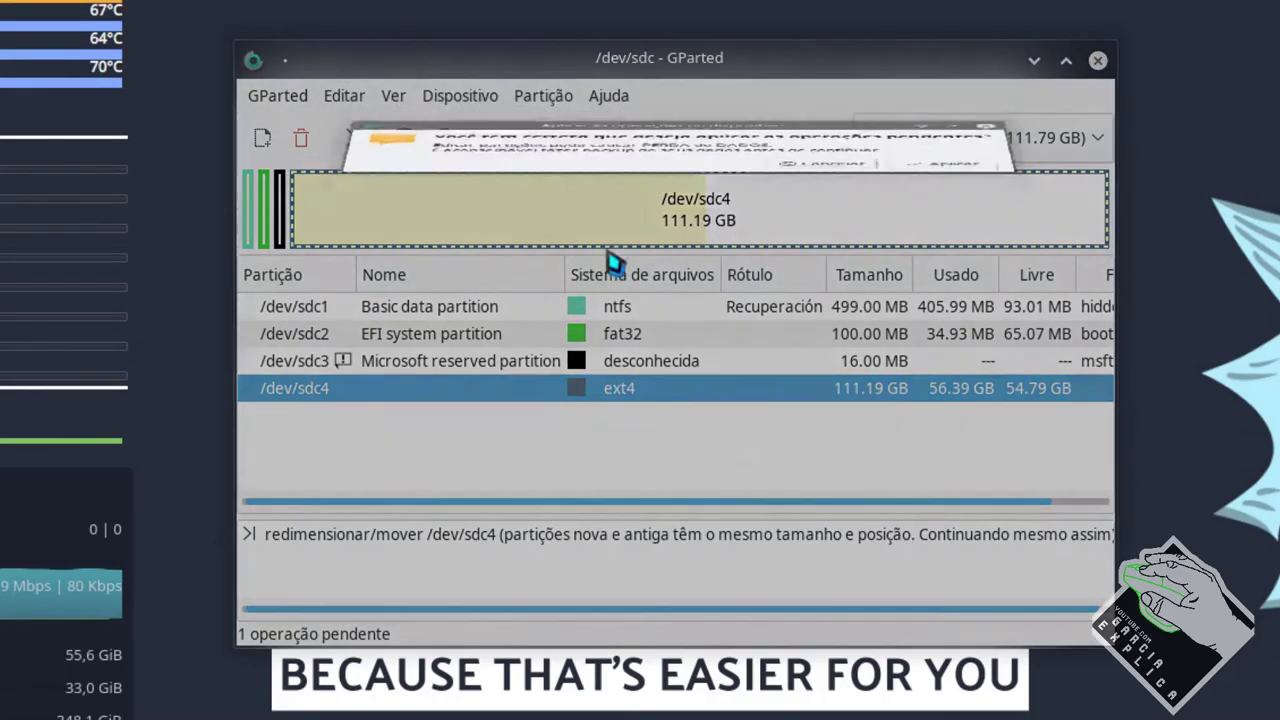
left_click(856, 458)
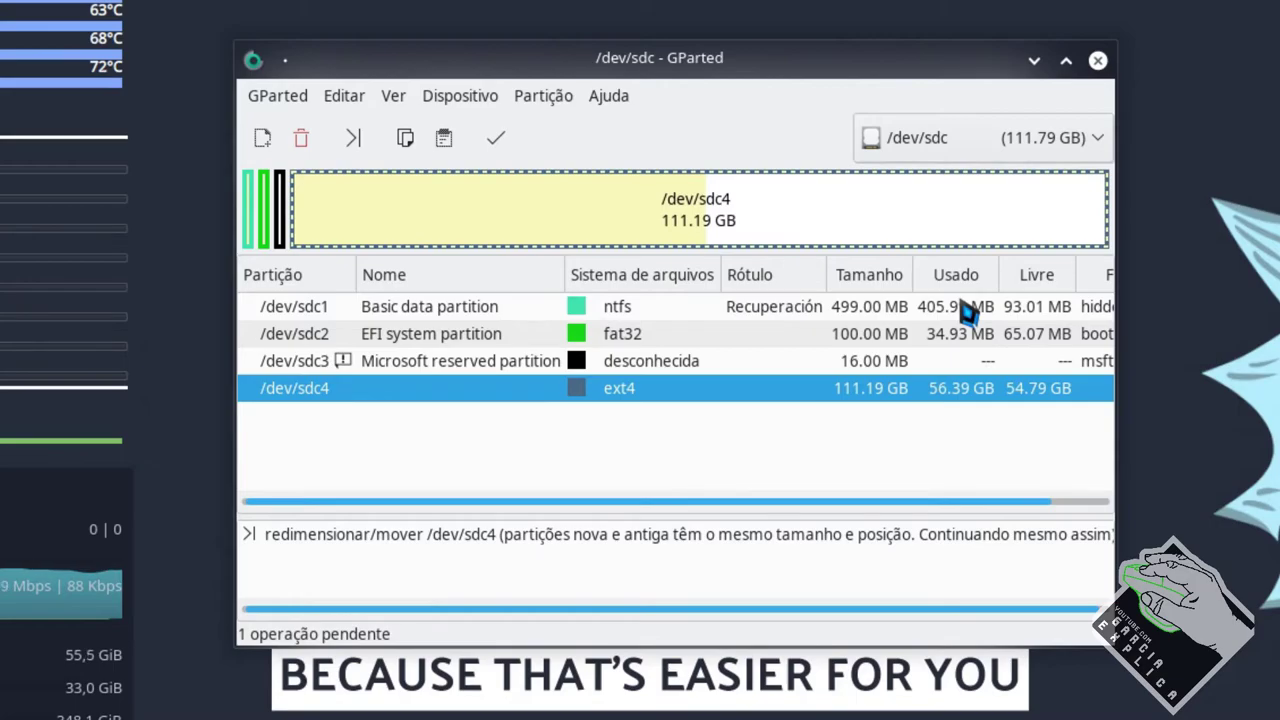
right_click(763, 226)
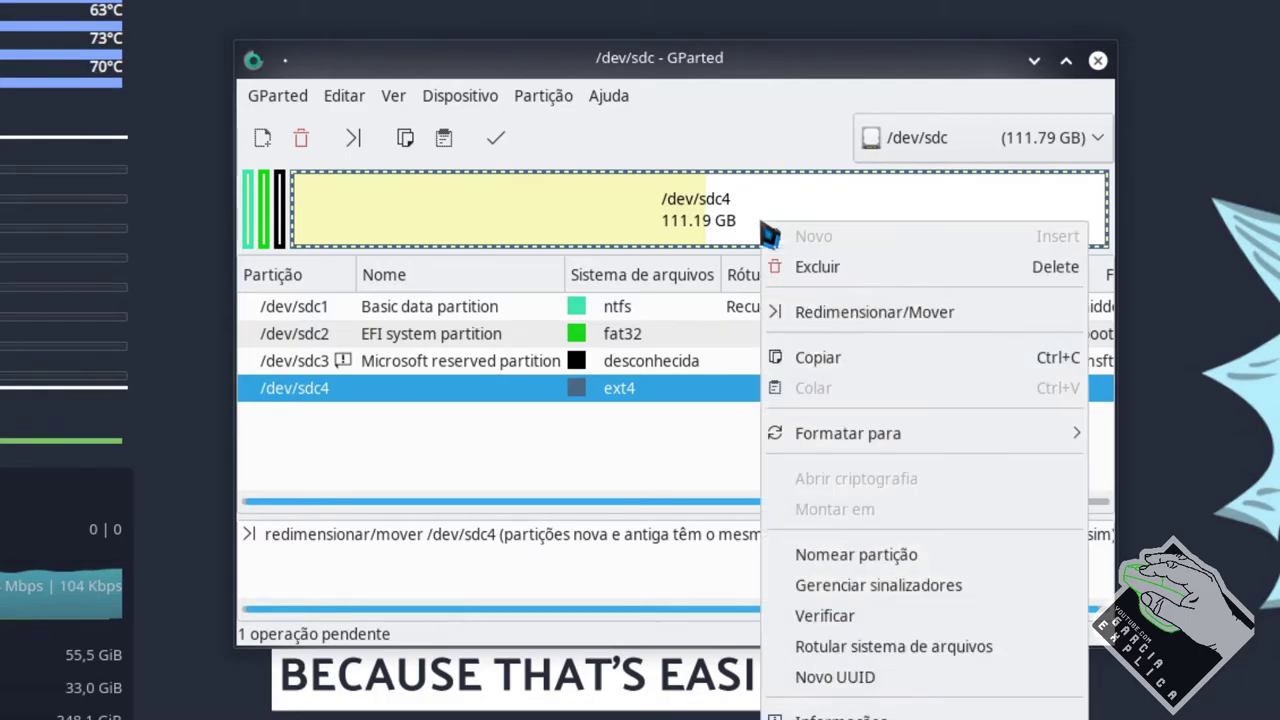
left_click(805, 316)
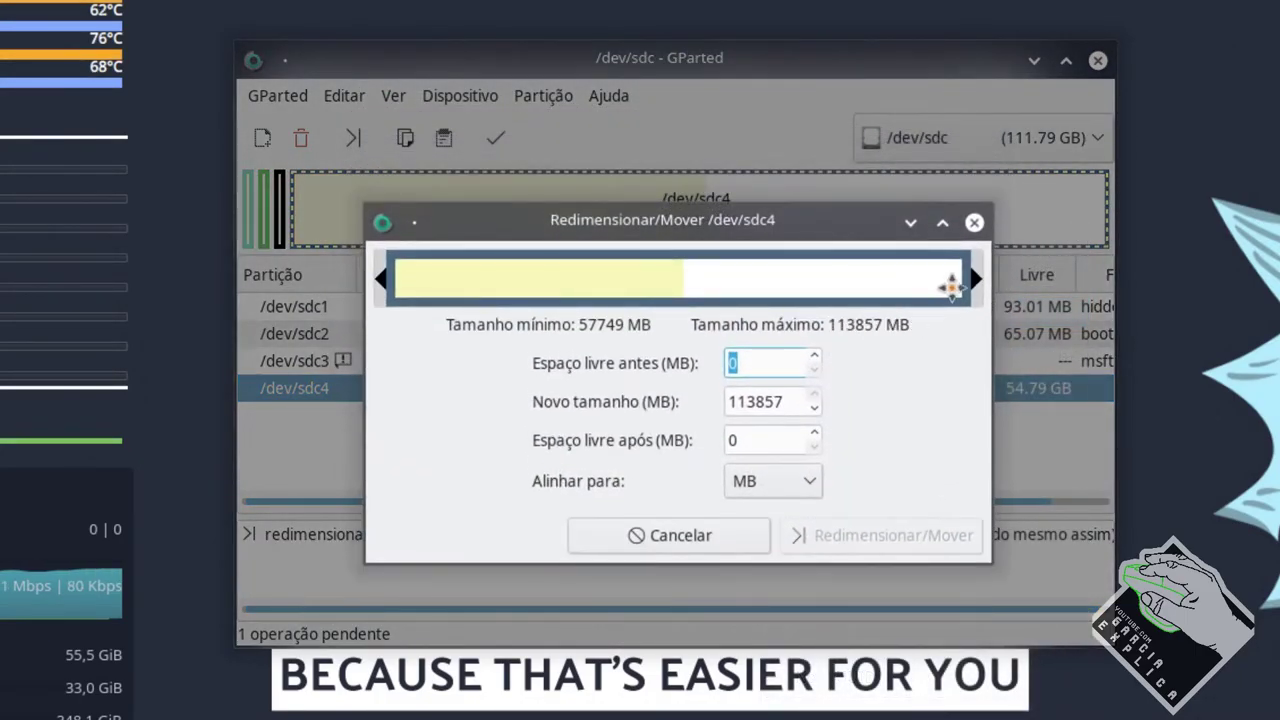
left_click_drag(970, 279, 657, 294)
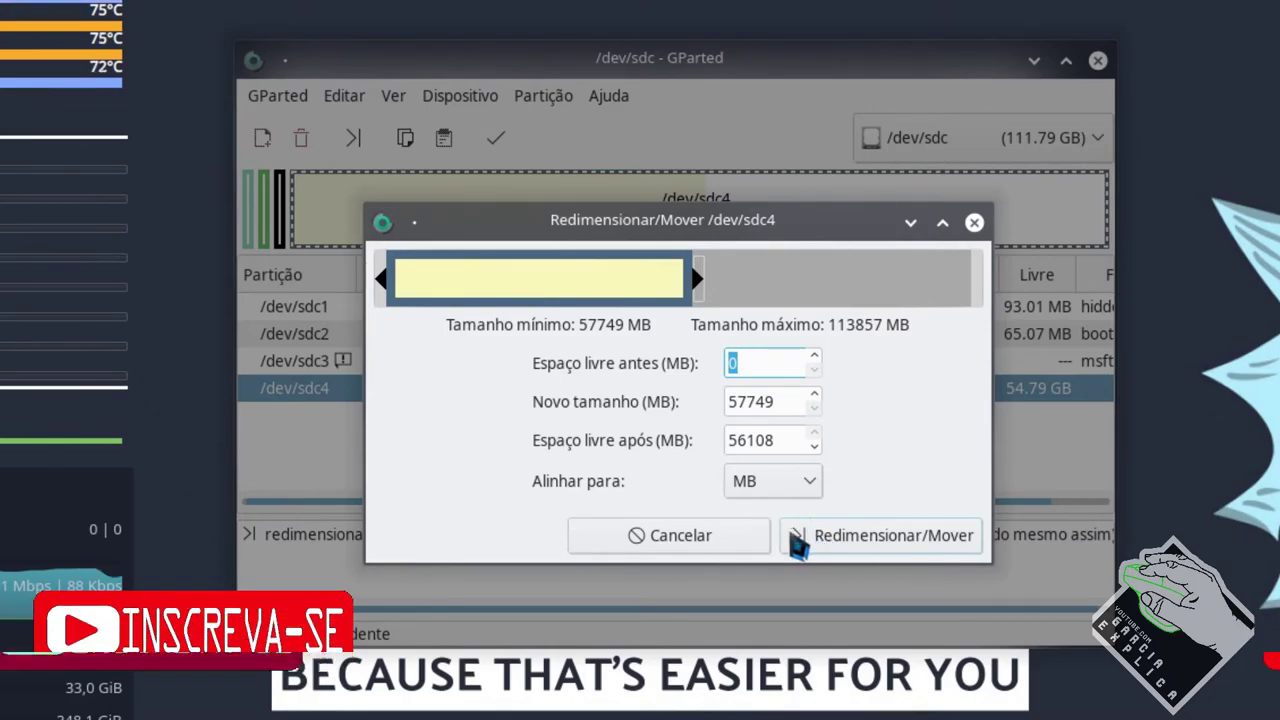
left_click(760, 540)
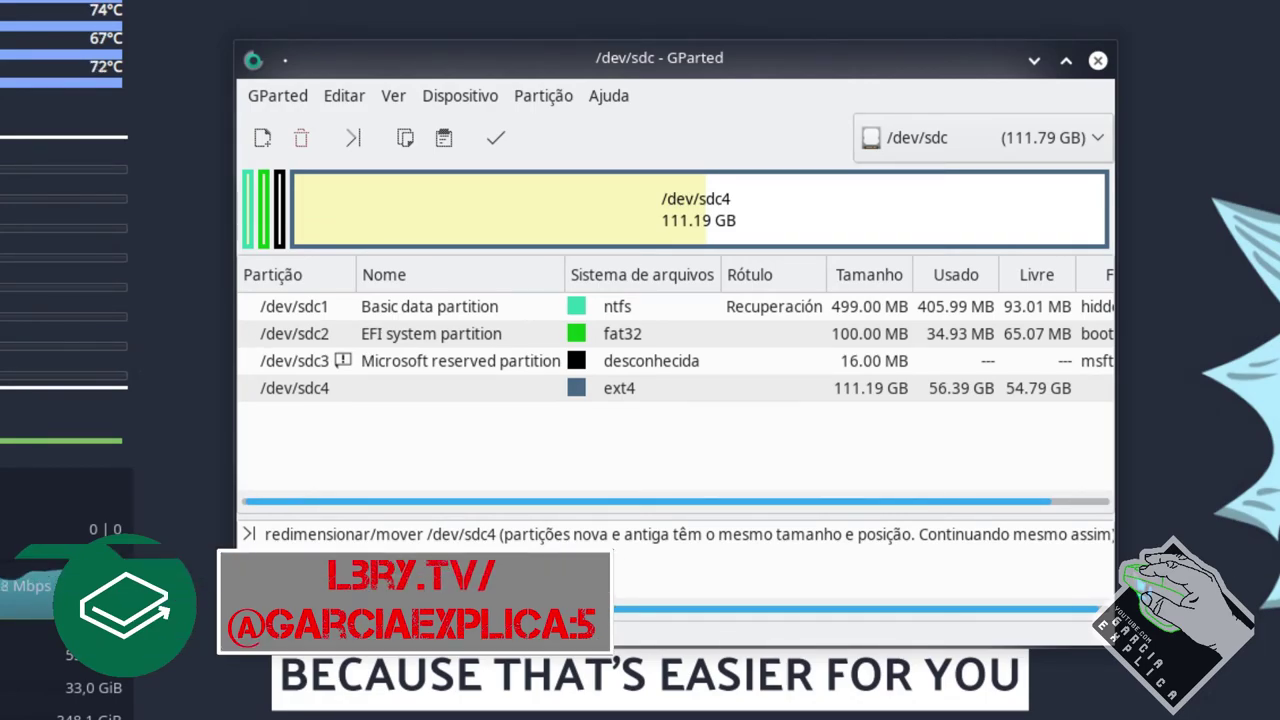
left_click(812, 218)
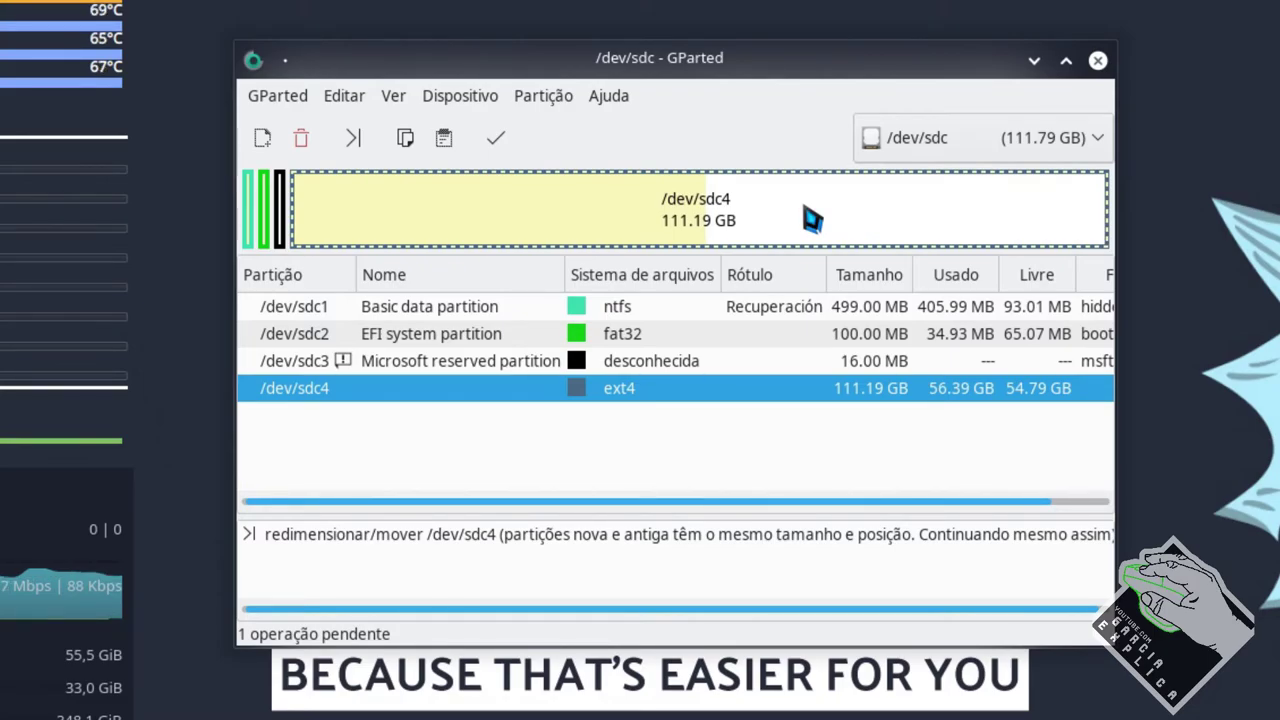
Switch to disk /dev/nvme0n1 and check which operations are available for its mounted partition /dev/nvme0n1p2
left_click(922, 152)
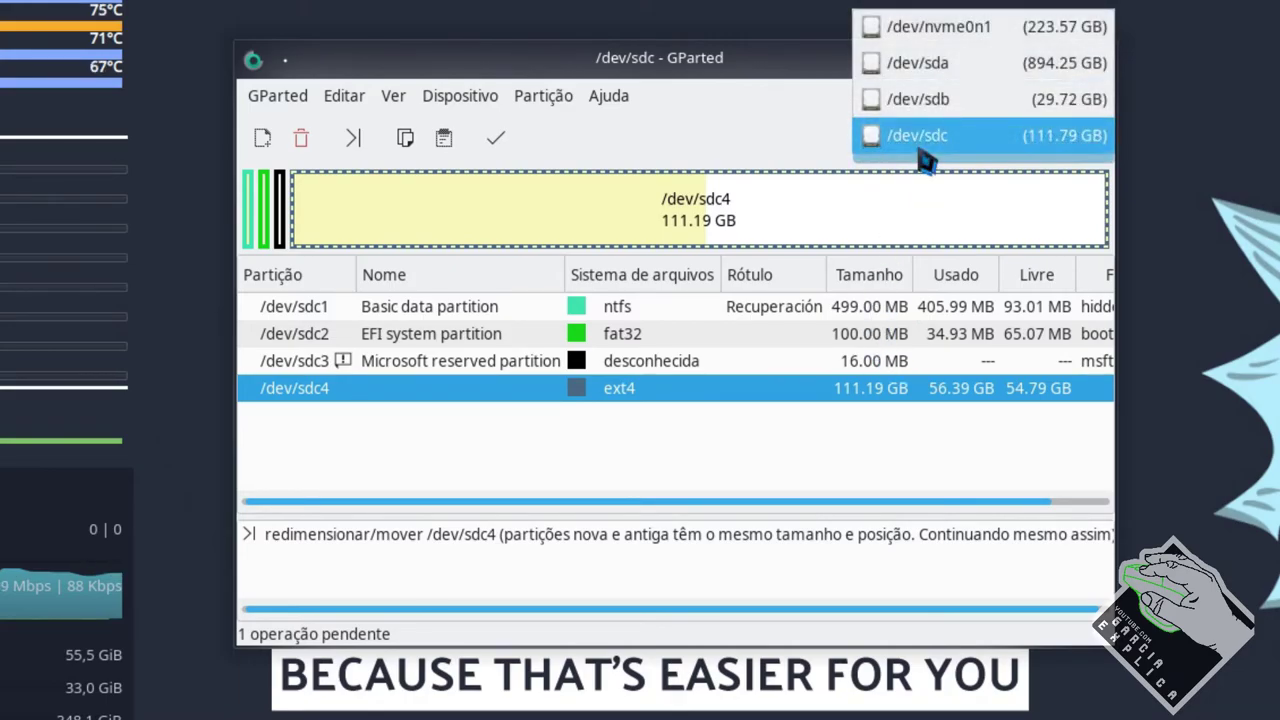
left_click(960, 30)
right_click(602, 228)
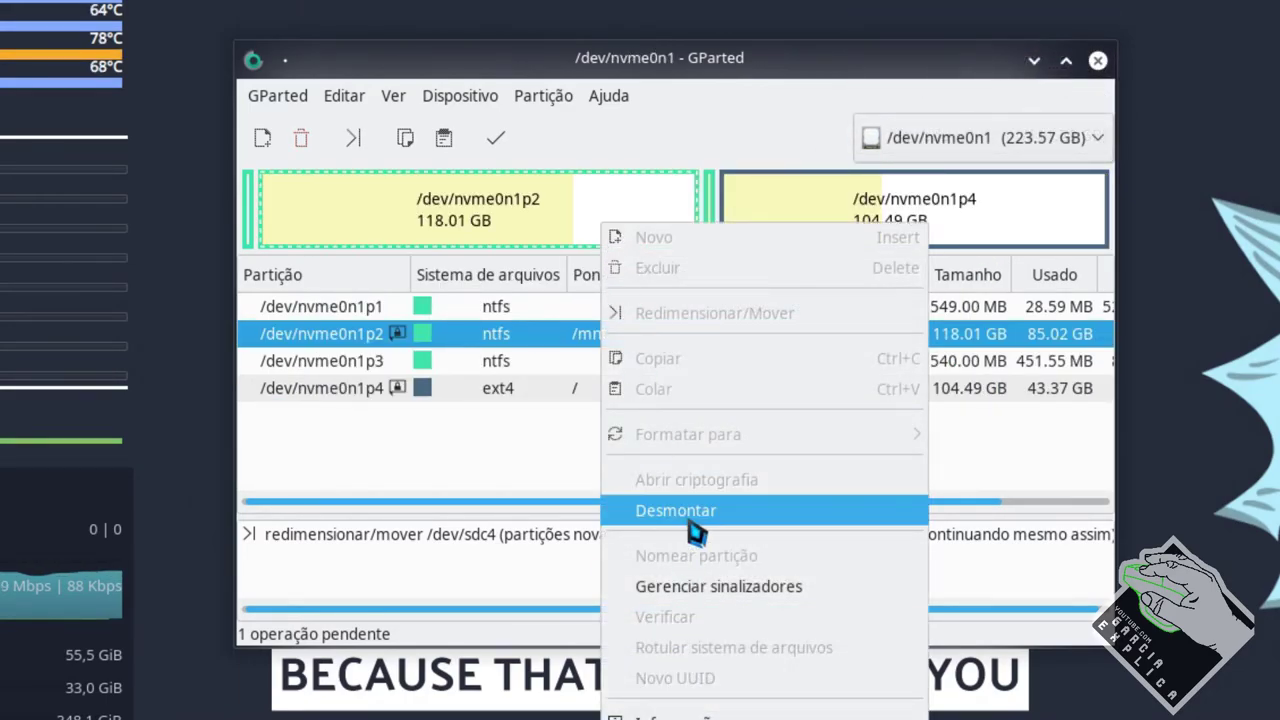
left_click(997, 218)
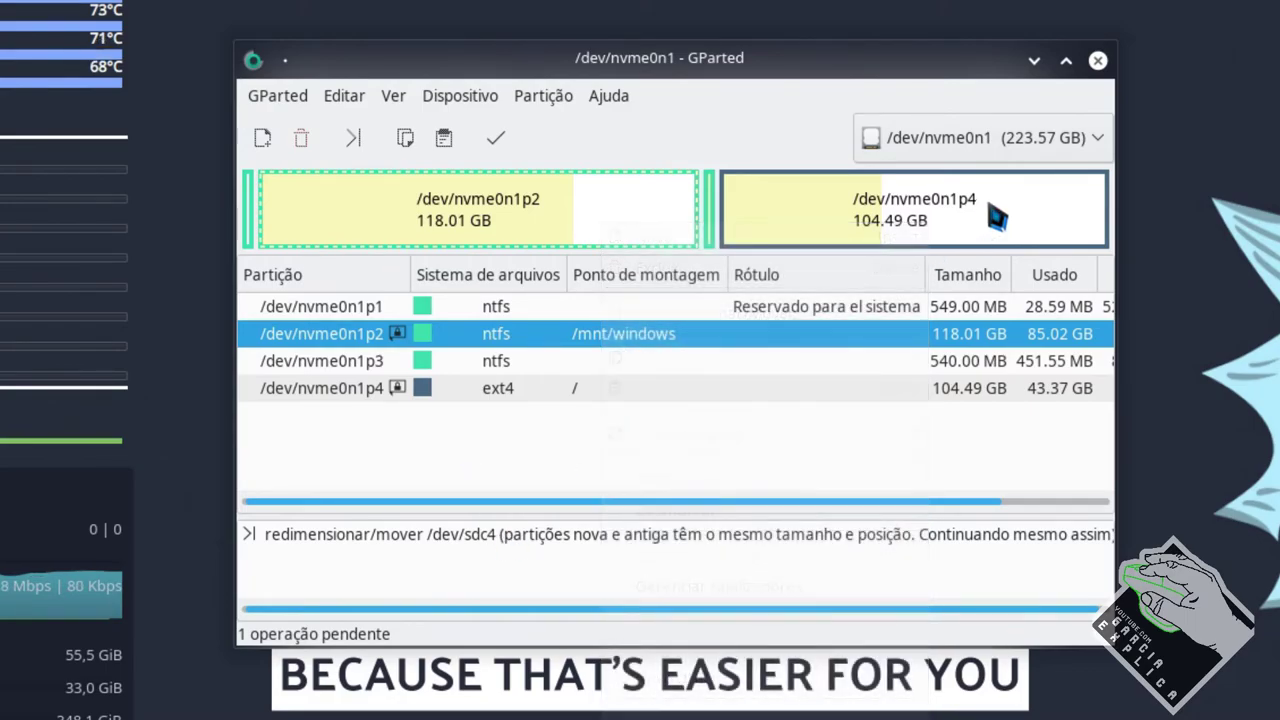
right_click(523, 210)
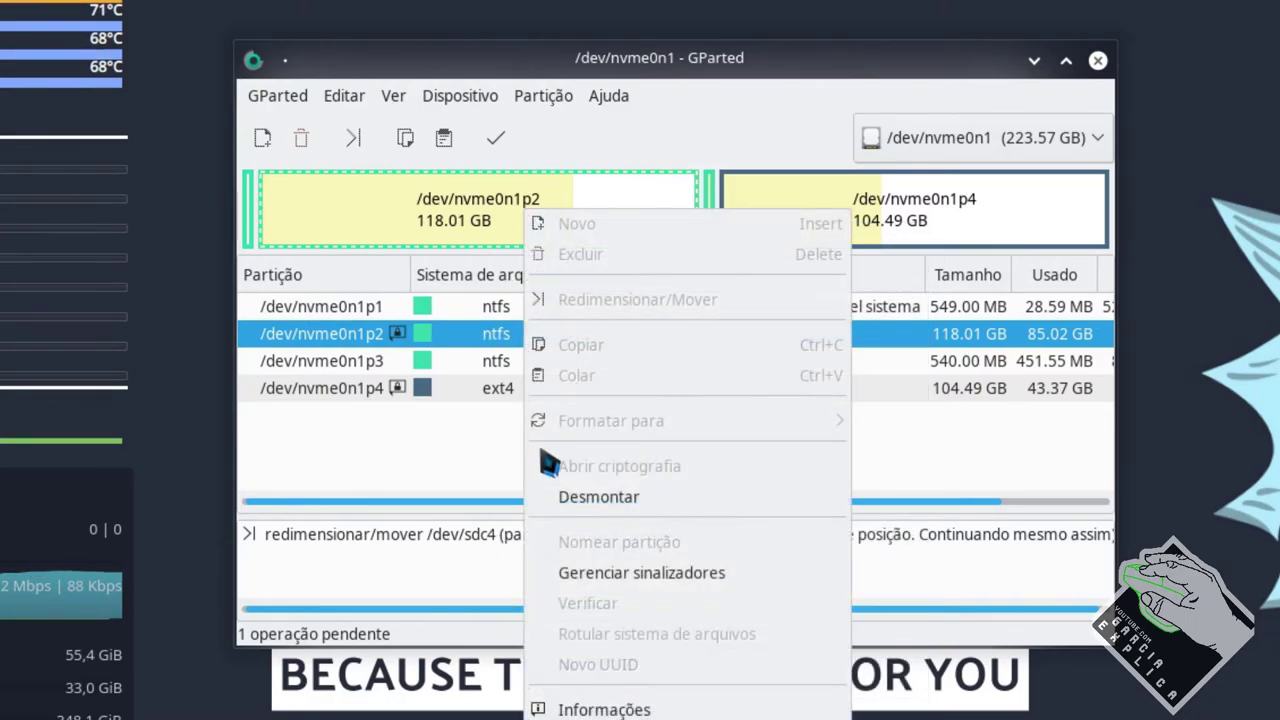
left_click(445, 478)
Inspect the details and available operations of the root partition /dev/nvme0n1p4 and compare it with /dev/nvme0n1p2 and /dev/nvme0n1p3
left_click(493, 396)
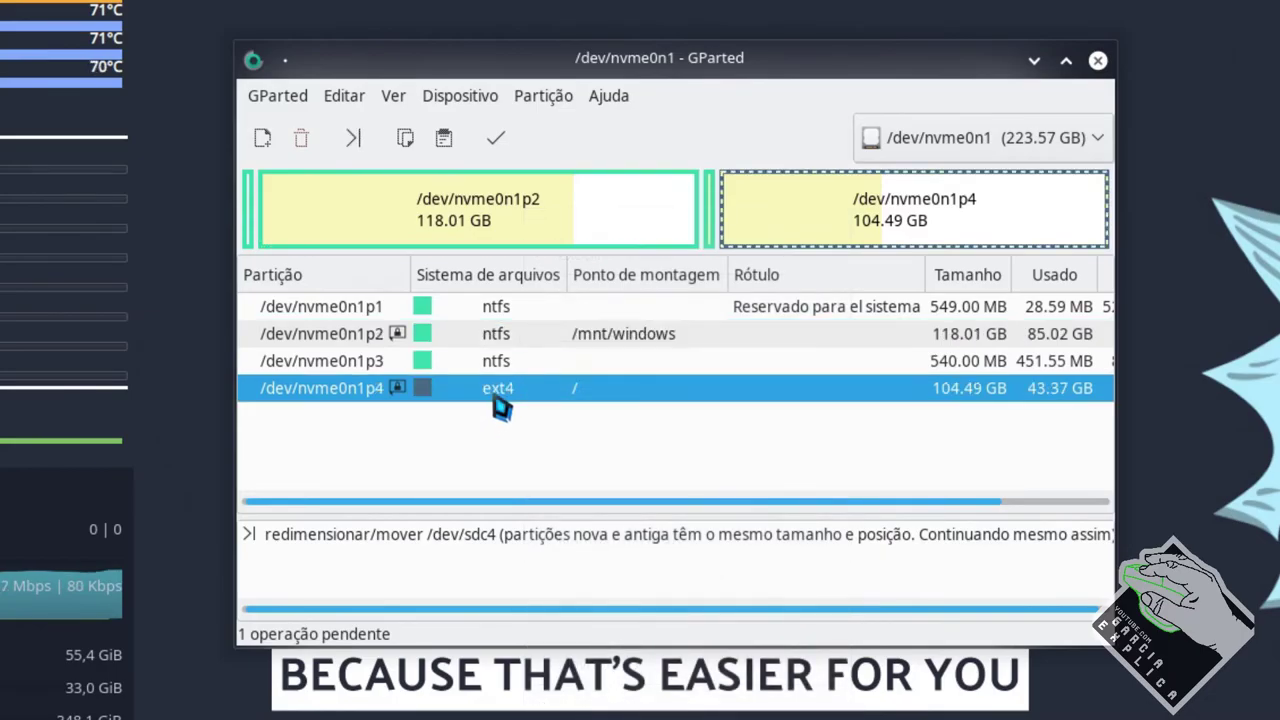
double_click(495, 400)
left_click(1013, 588)
right_click(592, 390)
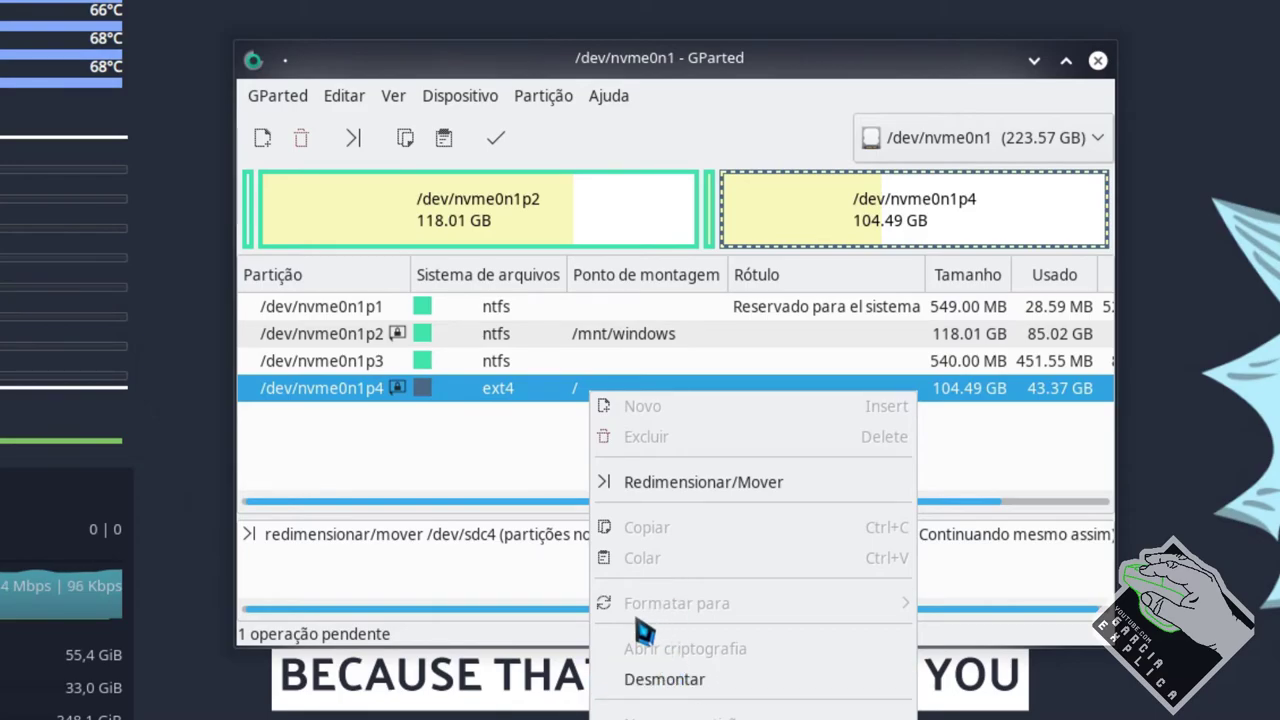
left_click(486, 476)
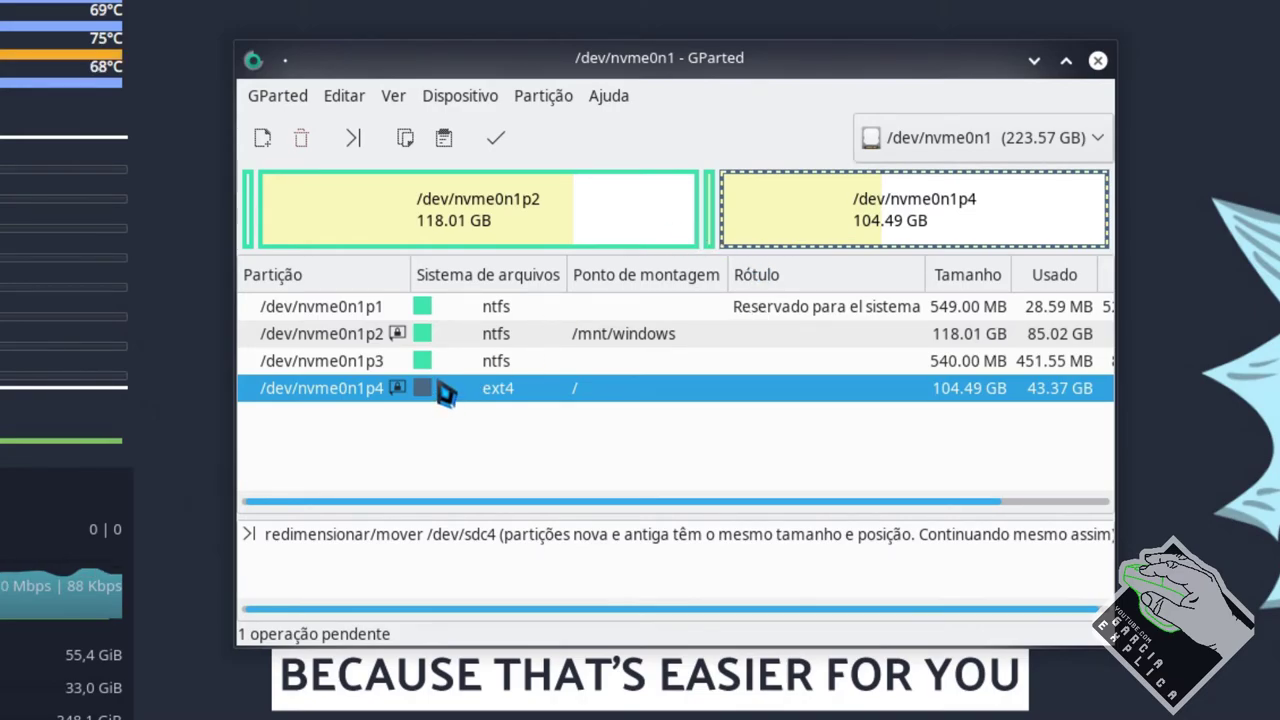
left_click(440, 340)
left_click(440, 362)
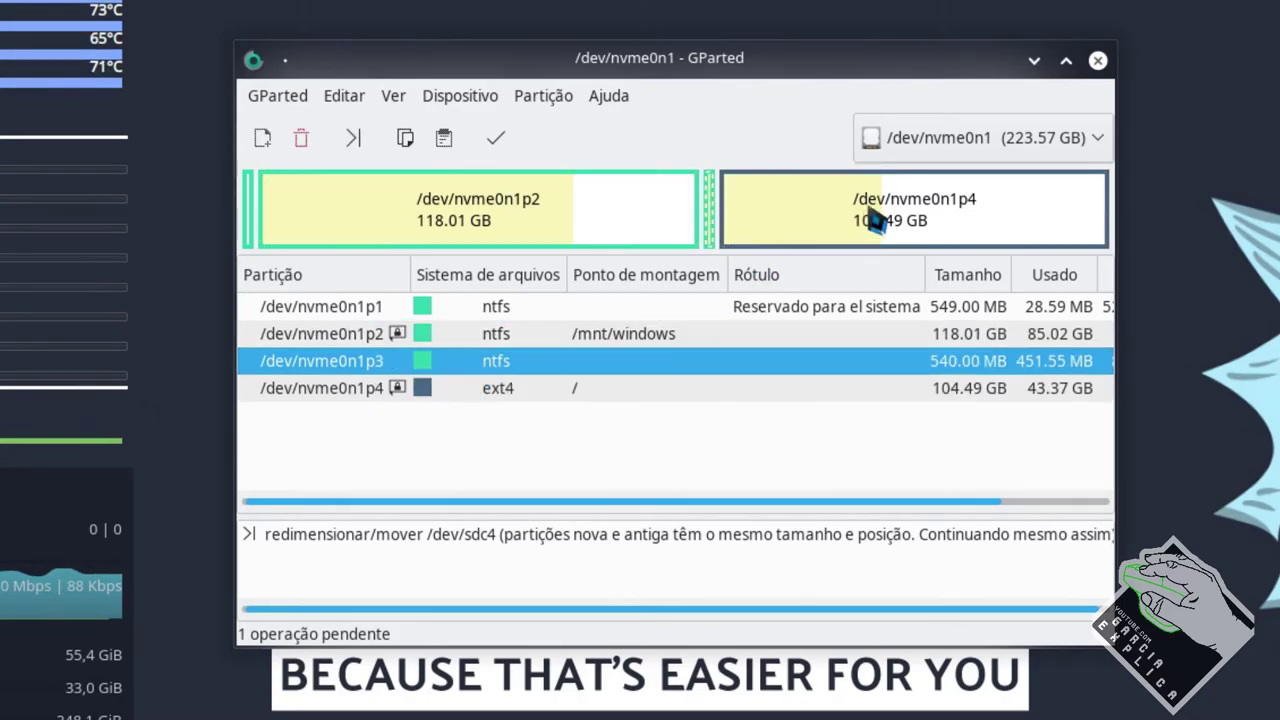
Look through the partition layouts of the disks /dev/sdc, /dev/sda and /dev/sdb in turn
left_click(920, 140)
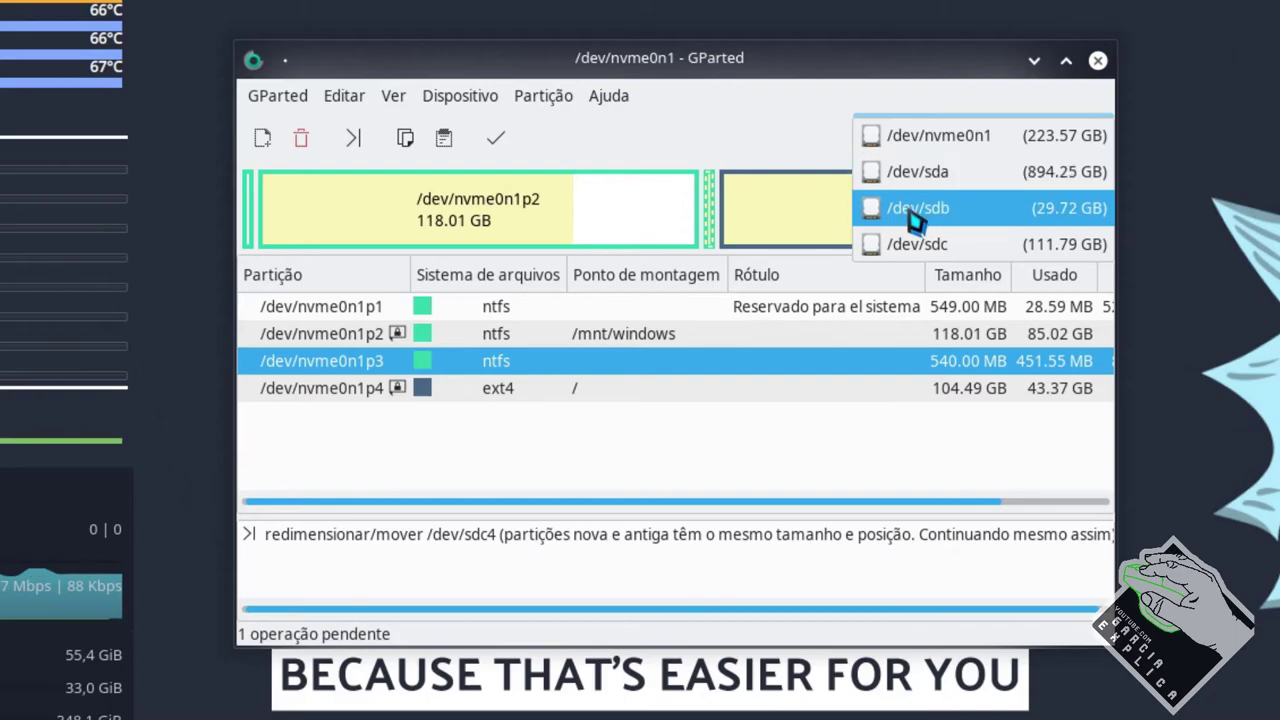
left_click(912, 248)
left_click(921, 137)
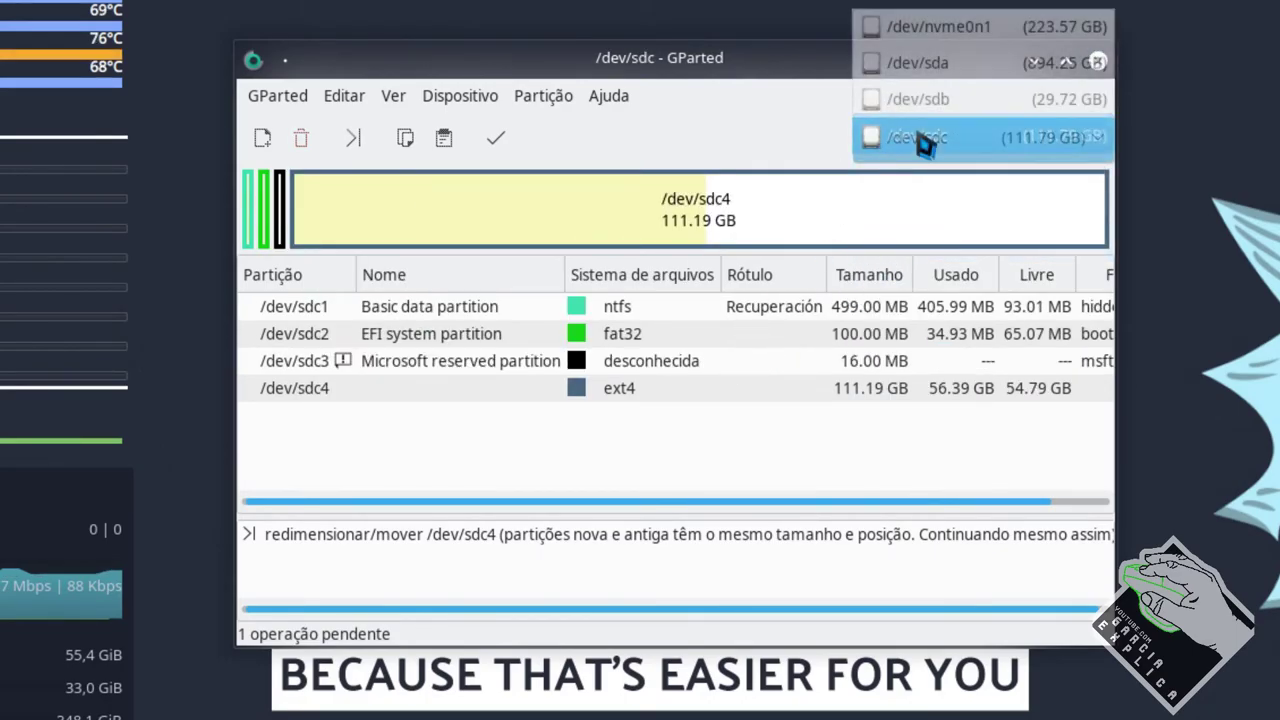
left_click(905, 62)
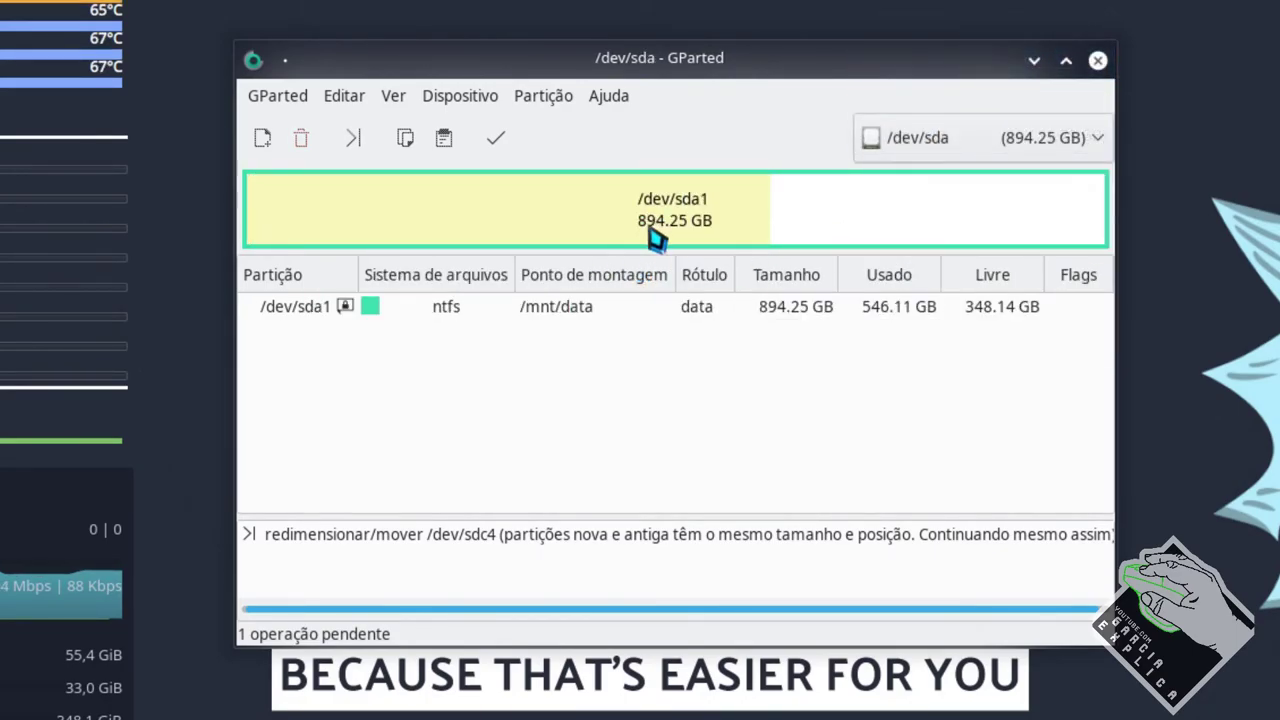
left_click(918, 145)
left_click(918, 168)
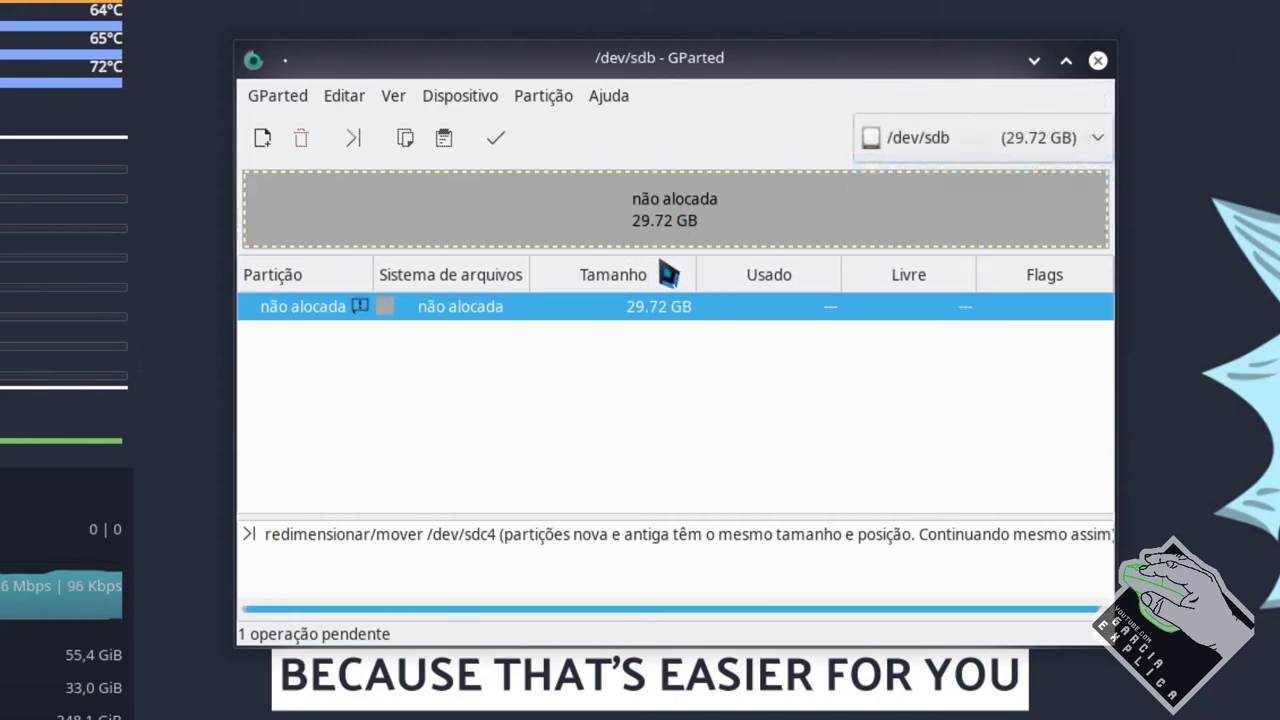
Return to disk /dev/sda and check which operations are available for its mounted partition /dev/sda1
left_click(909, 143)
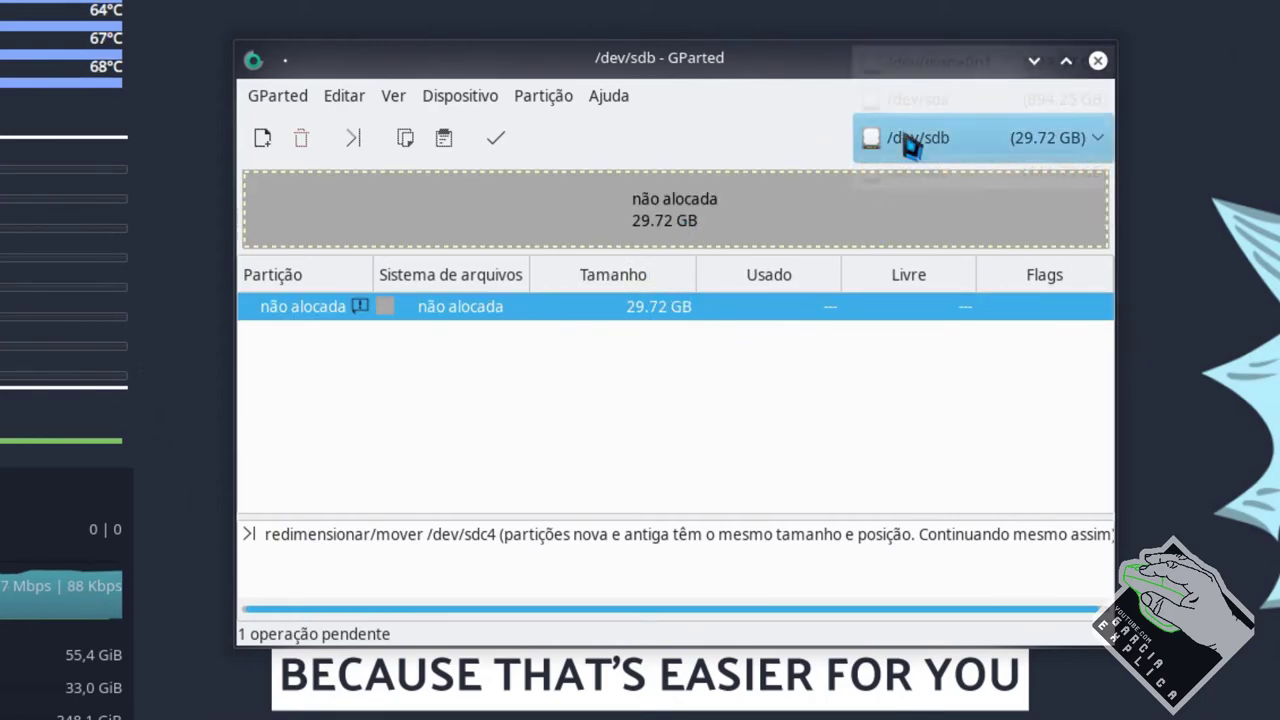
left_click(915, 110)
right_click(735, 215)
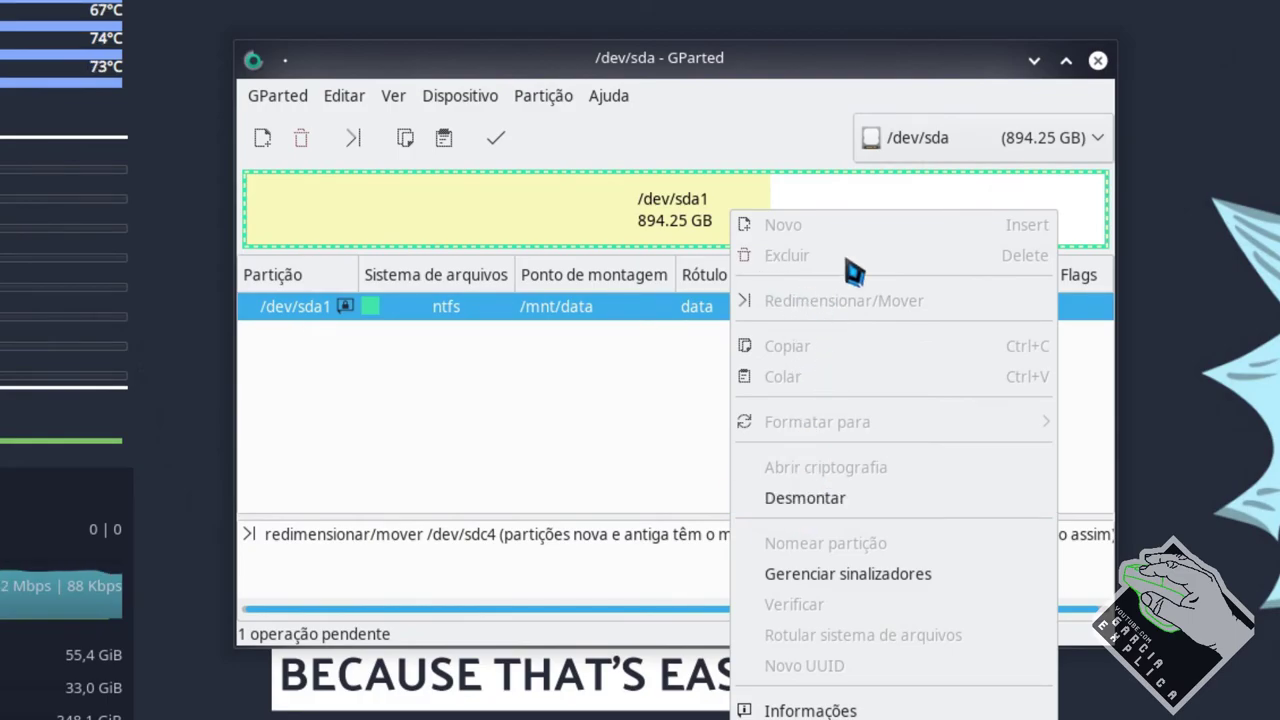
Switch back to disk /dev/sdc and check which operations are available for its partition /dev/sdc4
left_click(948, 150)
left_click(946, 210)
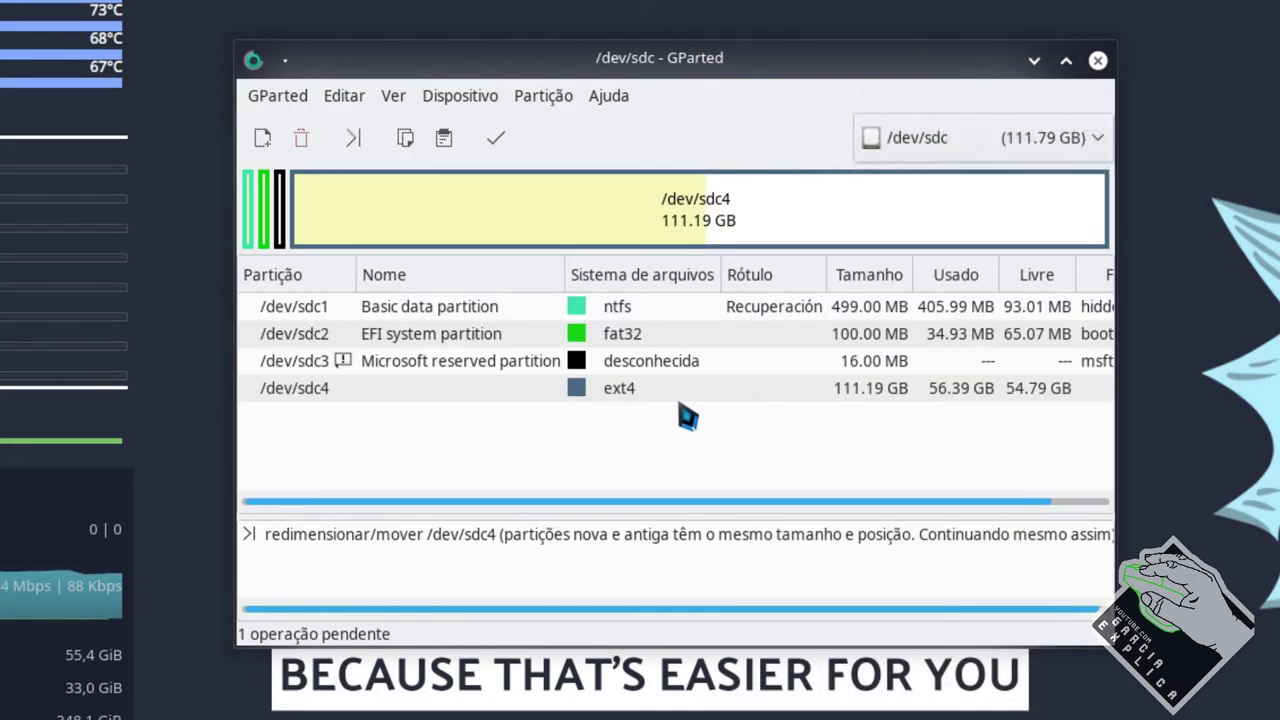
right_click(650, 226)
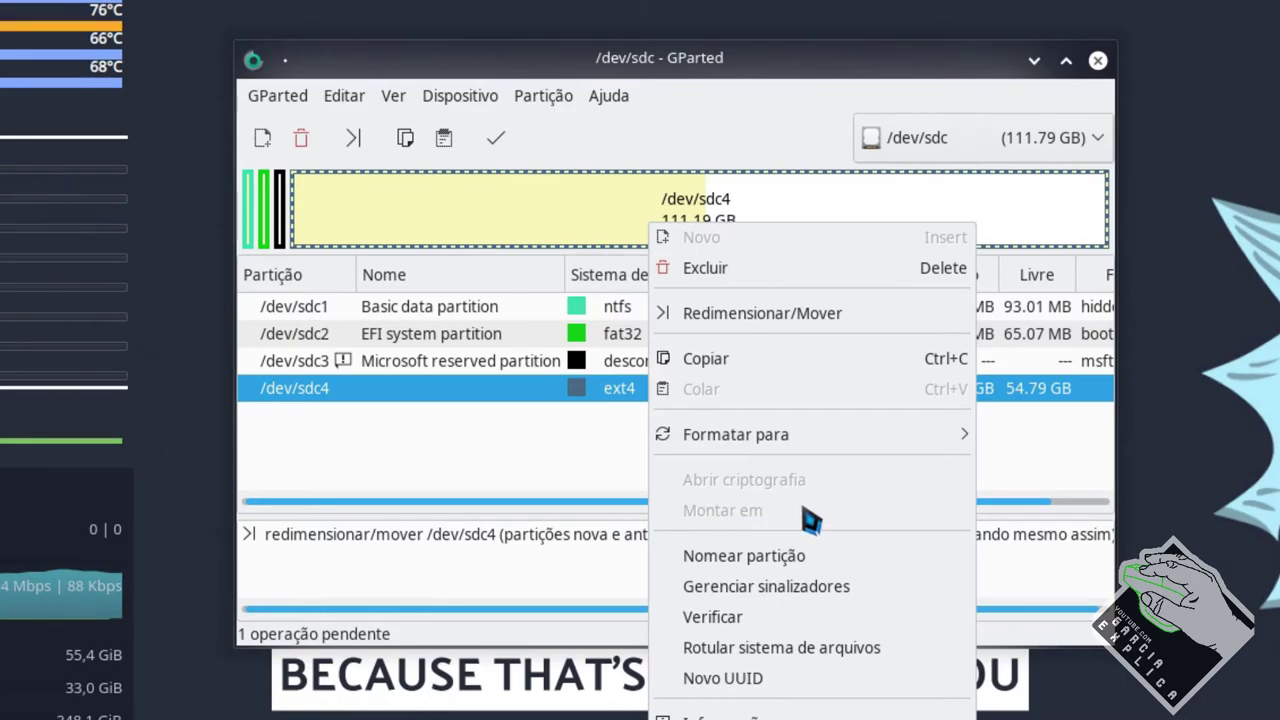
left_click(543, 446)
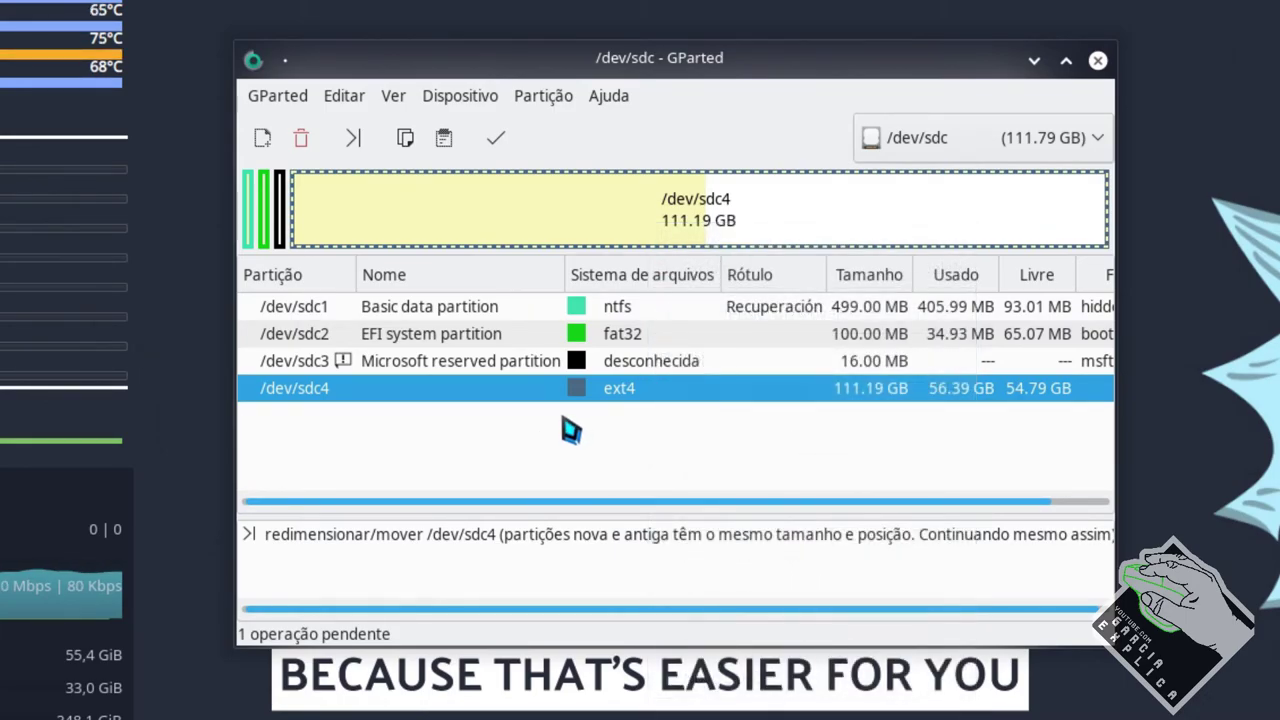
Shrink /dev/sdc4 from its end to about 70.27 GB and queue the resize
right_click(731, 201)
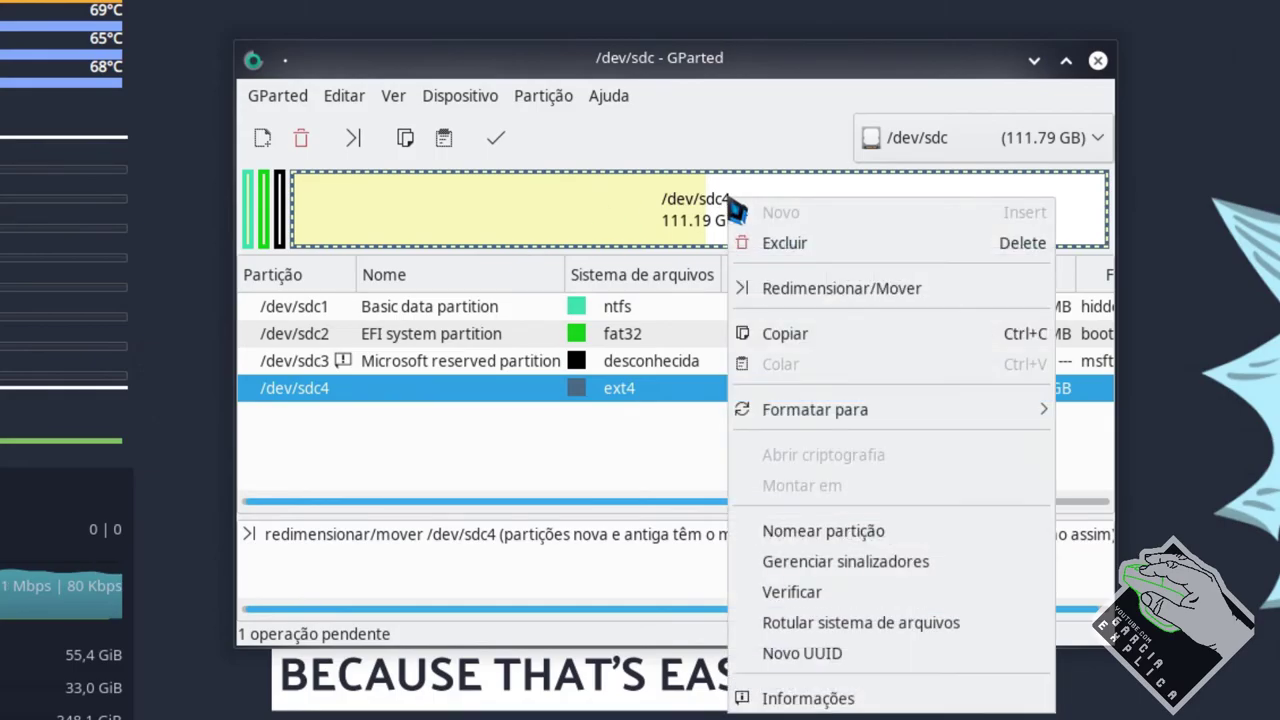
left_click(750, 288)
left_click_drag(973, 276, 760, 277)
left_click(814, 537)
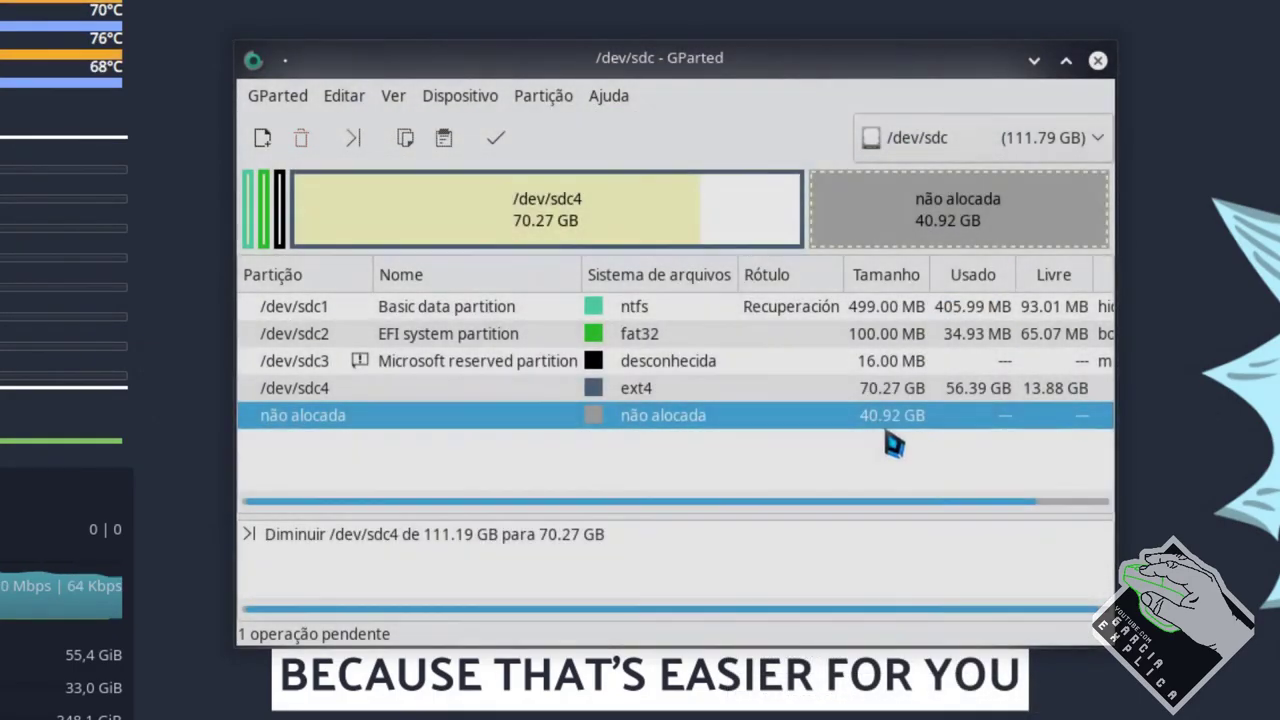
Start a new partition in the unallocated space after /dev/sdc4, keeping Partição primária as its type
right_click(892, 210)
left_click(930, 220)
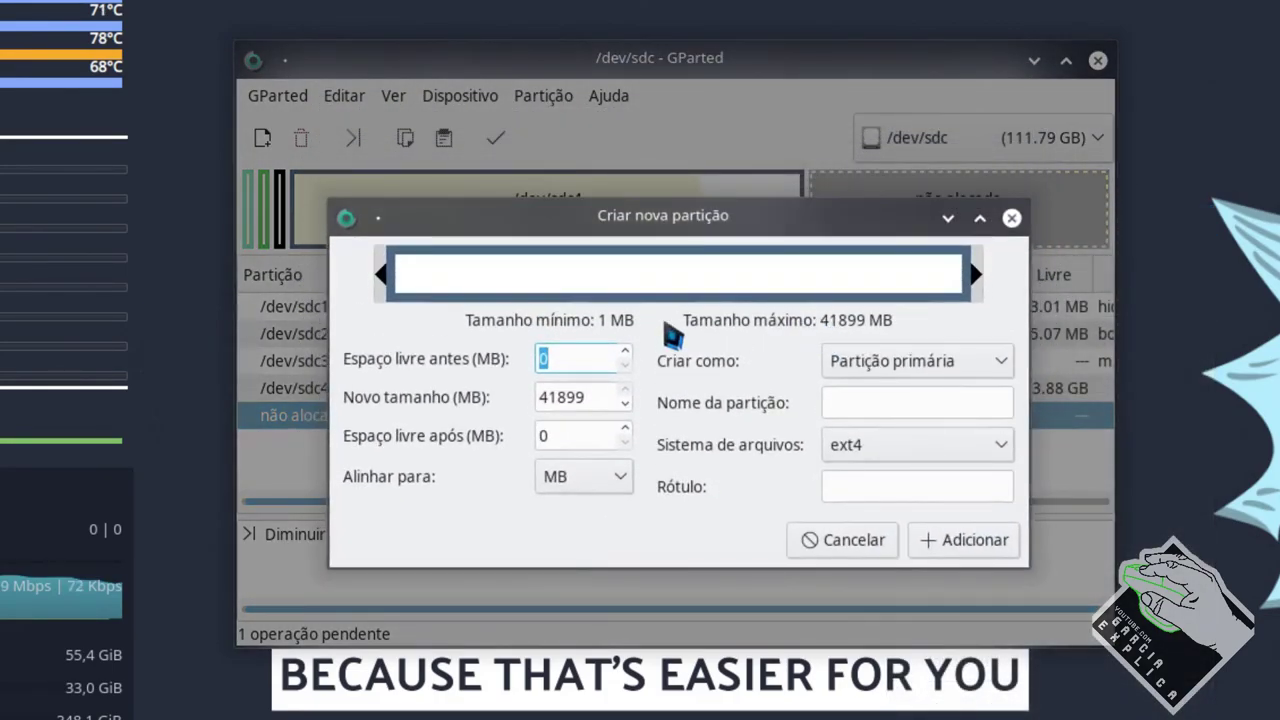
left_click(924, 363)
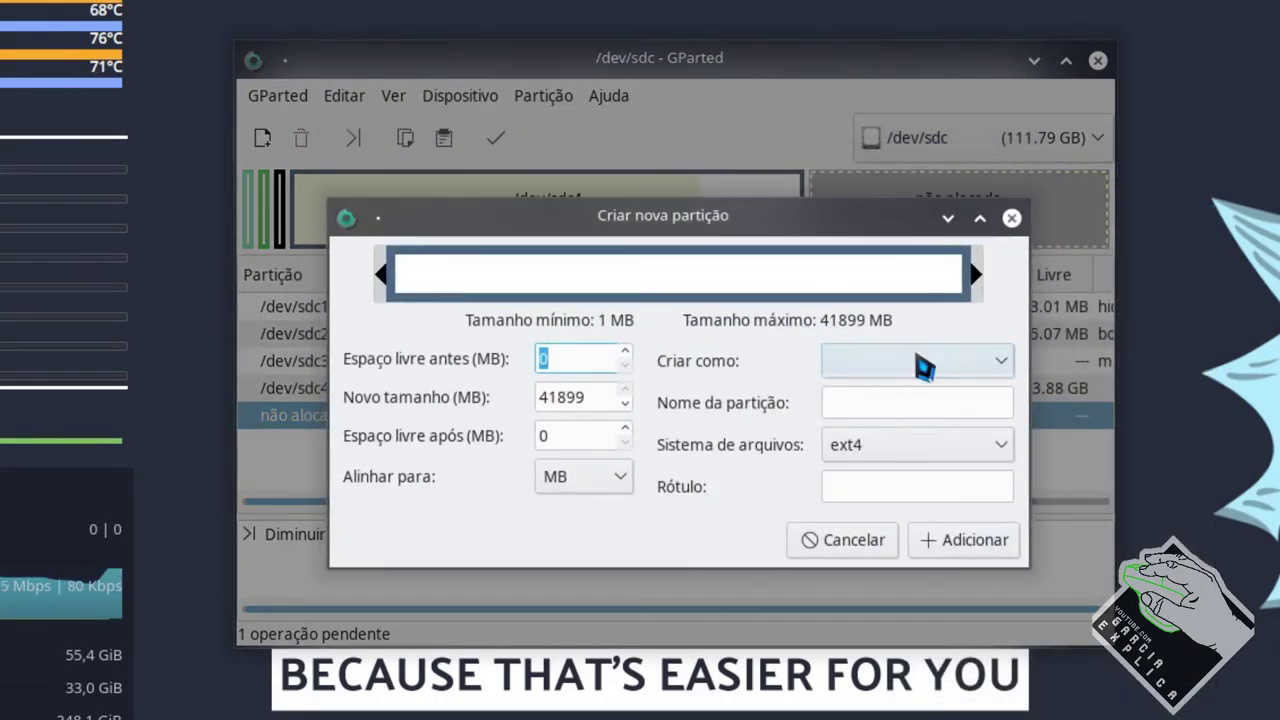
left_click(906, 369)
left_click(890, 363)
left_click(891, 365)
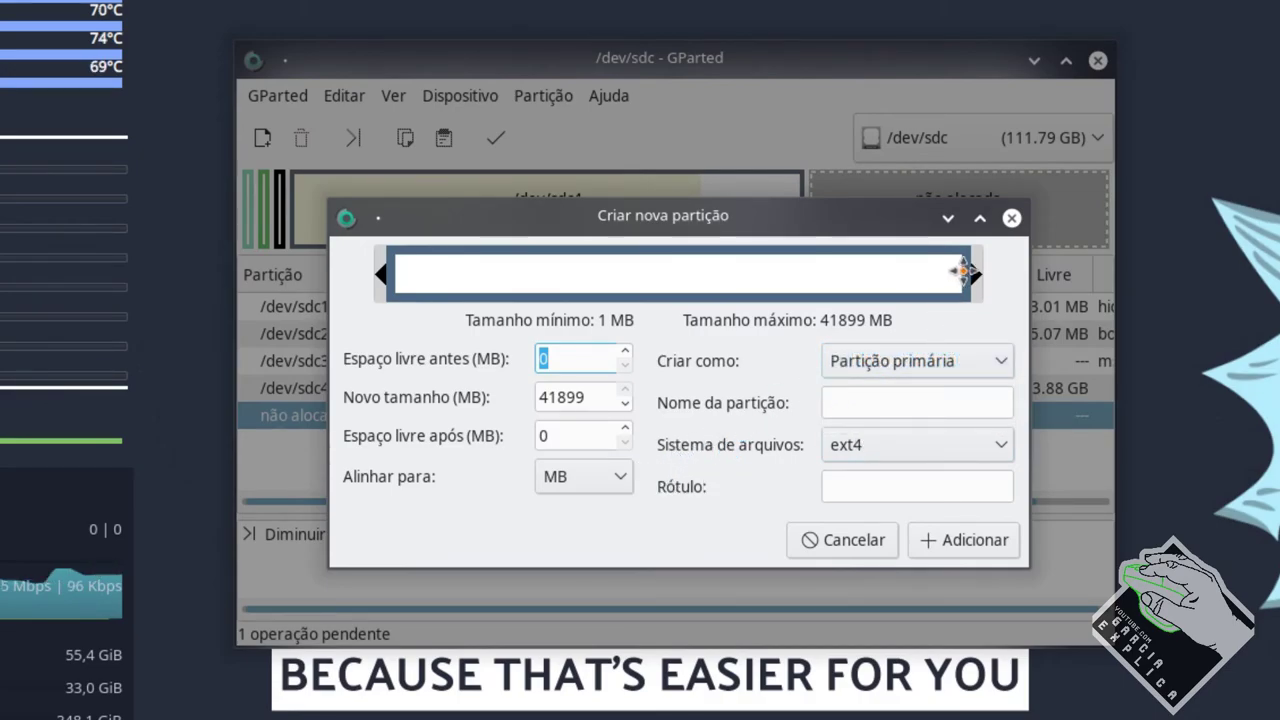
Set the new partition's size to 20899 MB with 21000 MB free after it, keep ext4 as its file system, and add it
mouse_move(972, 280)
left_mouse_down()
mouse_move(725, 285)
mouse_move(978, 298)
left_mouse_up()
left_click_drag(557, 397, 539, 397)
type("20")
left_click(840, 452)
left_click(850, 450)
left_click(853, 489)
left_click(857, 444)
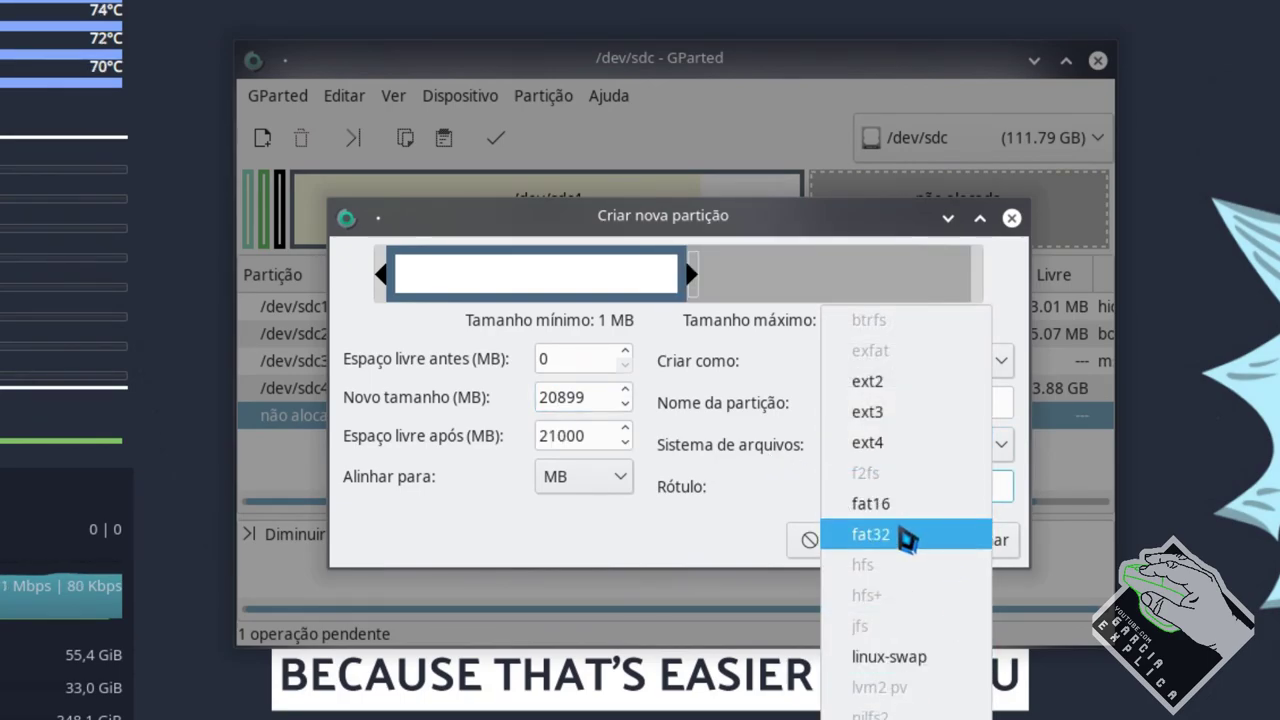
left_click(748, 490)
left_click(933, 545)
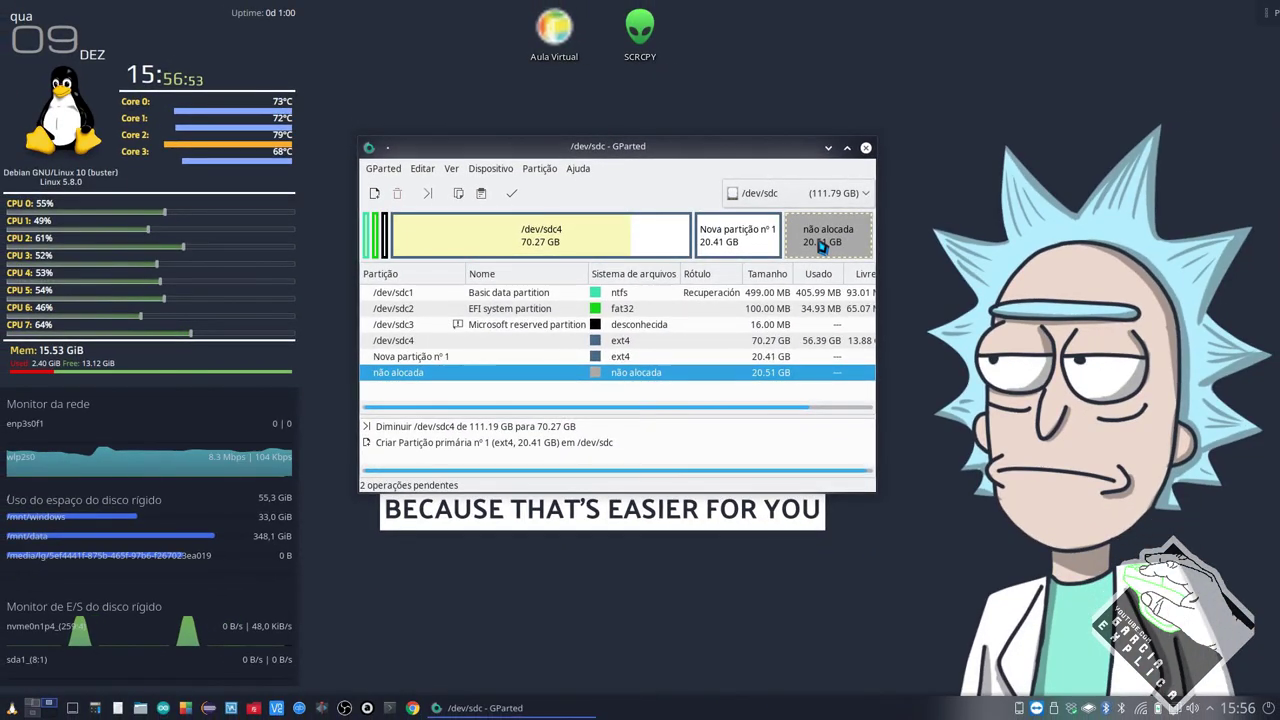
Review the new partition settings for the remaining unallocated space at the end of /dev/sdc, then cancel without creating one
right_click(871, 241)
left_click(835, 250)
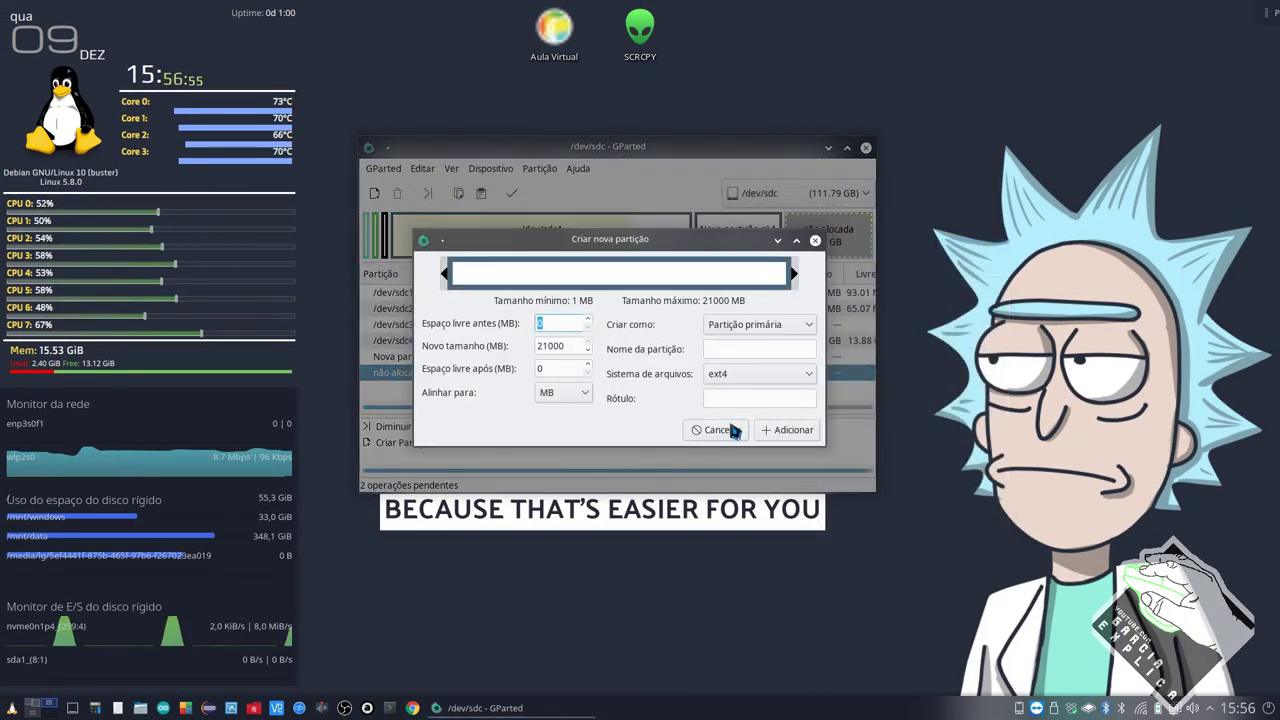
left_click(730, 430)
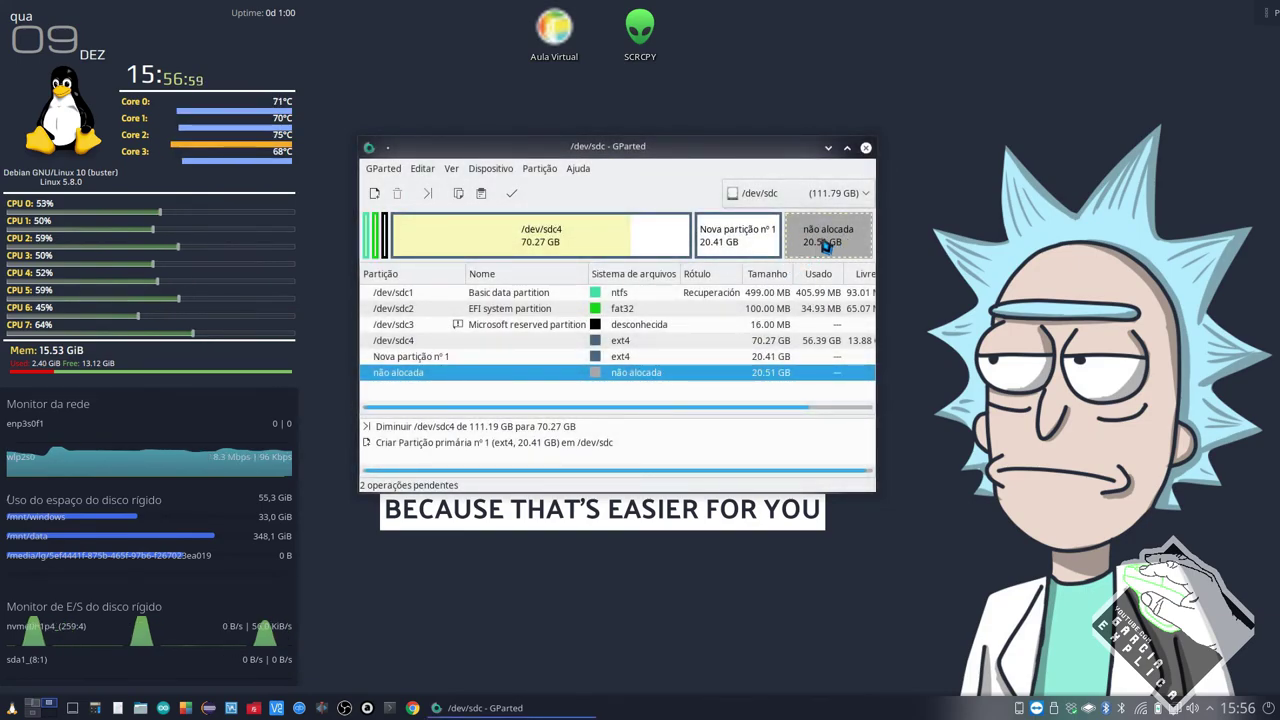
right_click(822, 241)
left_click(805, 247)
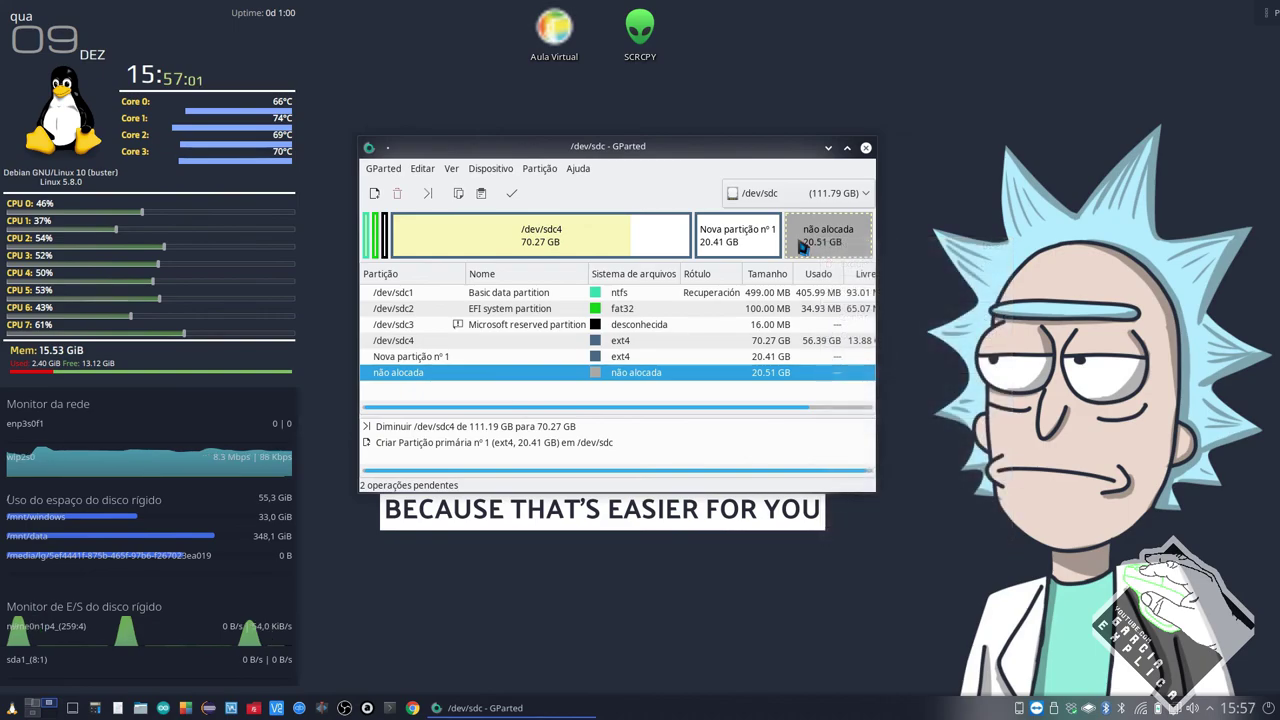